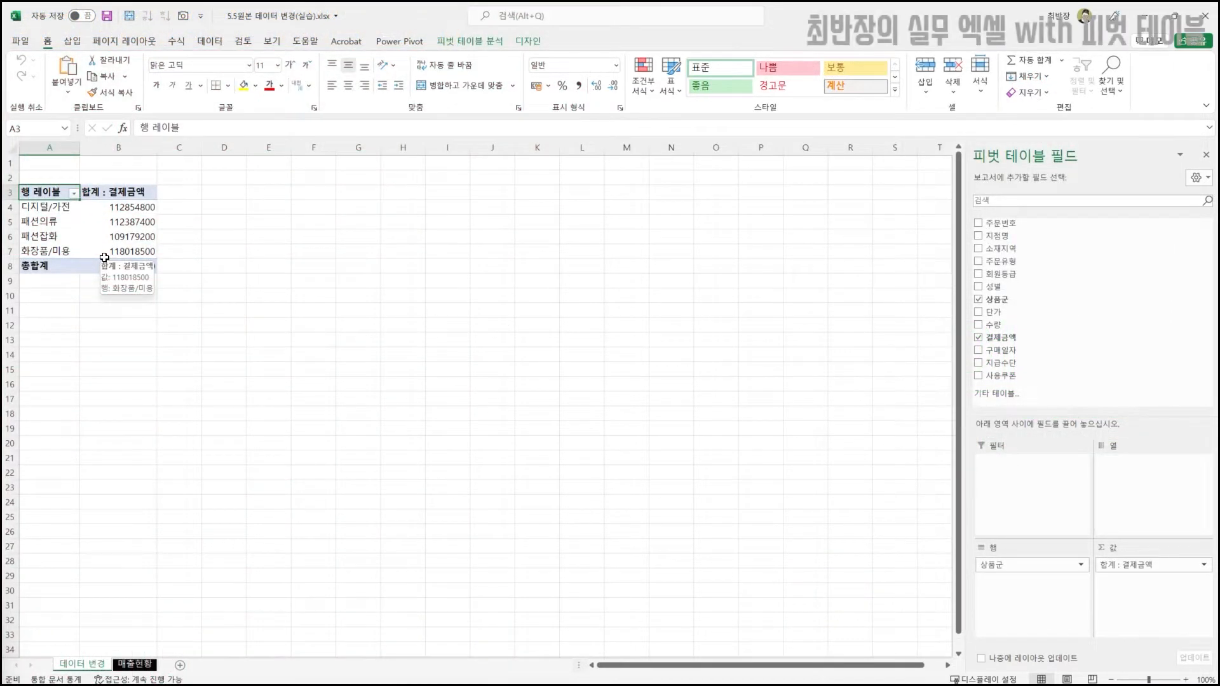
- Examine the source records on the 매출현황 sheet and the pivot table built from them on the 데이터 변경 sheet
{"action": "left_click", "coordinate": [136, 664]}
{"action": "scroll", "coordinate": [250, 339], "scroll_direction": "up", "scroll_amount": 20}
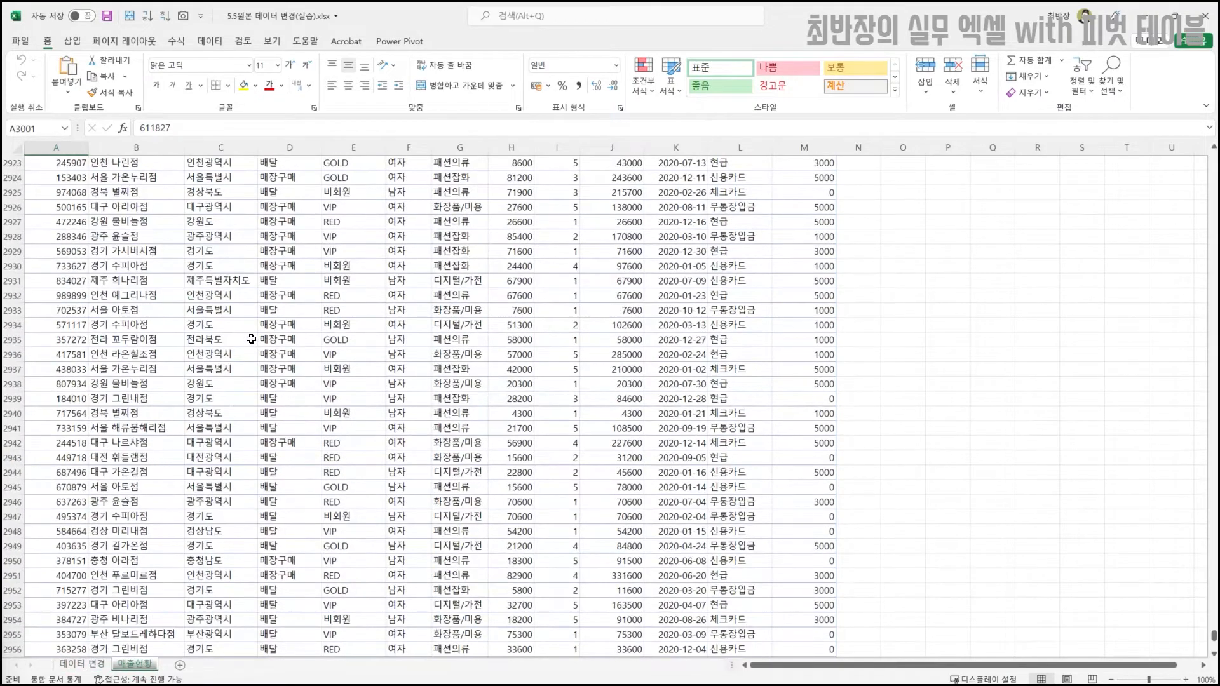
{"action": "key", "text": "ctrl+Up"}
{"action": "left_click", "coordinate": [82, 664]}
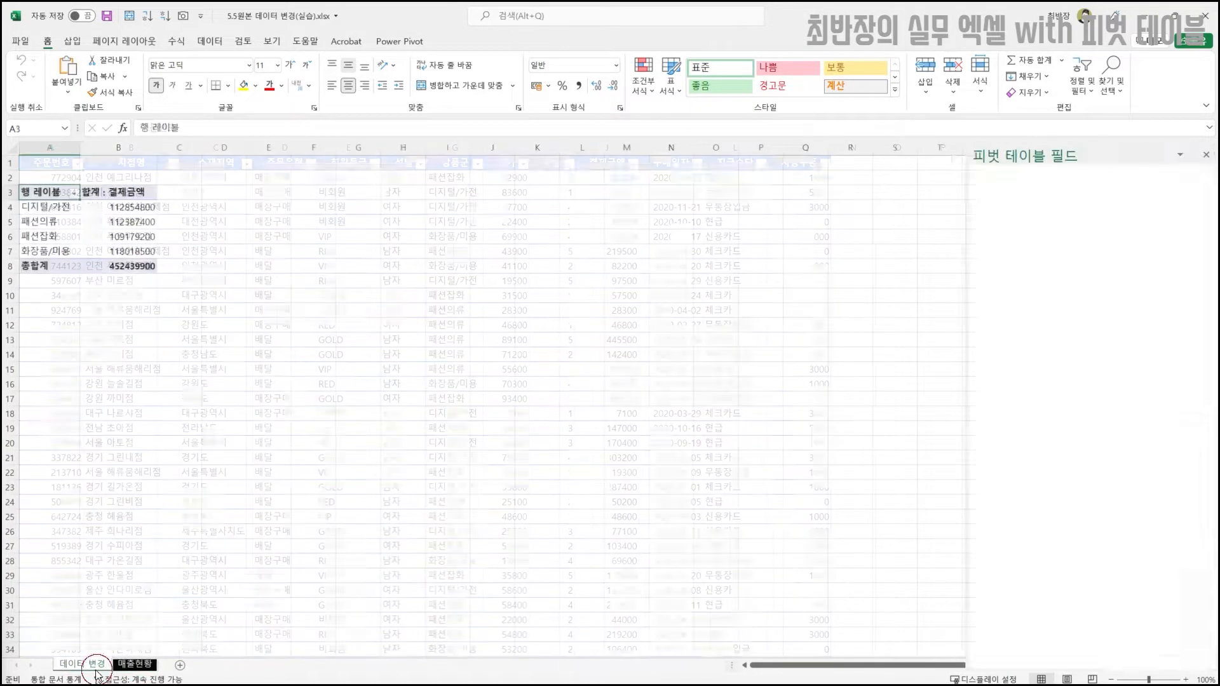
{"action": "left_click", "coordinate": [136, 667]}
{"action": "left_click_drag", "start_coordinate": [287, 193], "coordinate": [606, 457]}
{"action": "left_click", "coordinate": [401, 320]}
{"action": "left_click_drag", "start_coordinate": [287, 296], "coordinate": [671, 384]}
{"action": "left_click", "coordinate": [452, 312]}
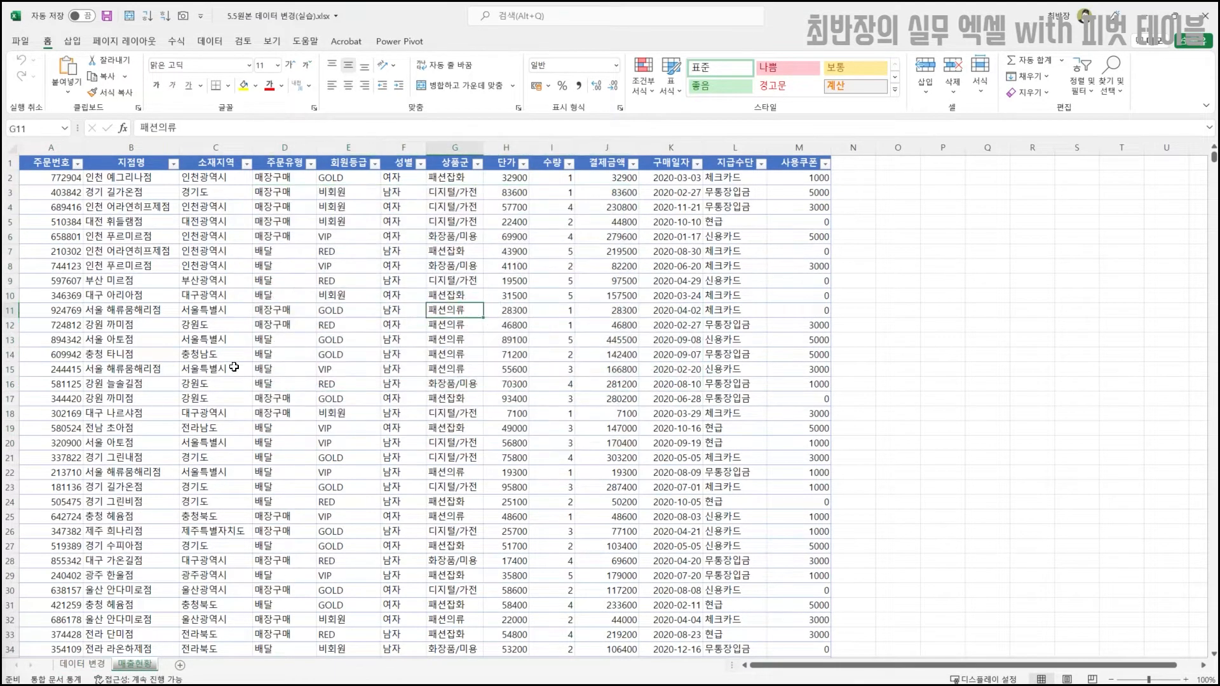
{"action": "left_click", "coordinate": [73, 357]}
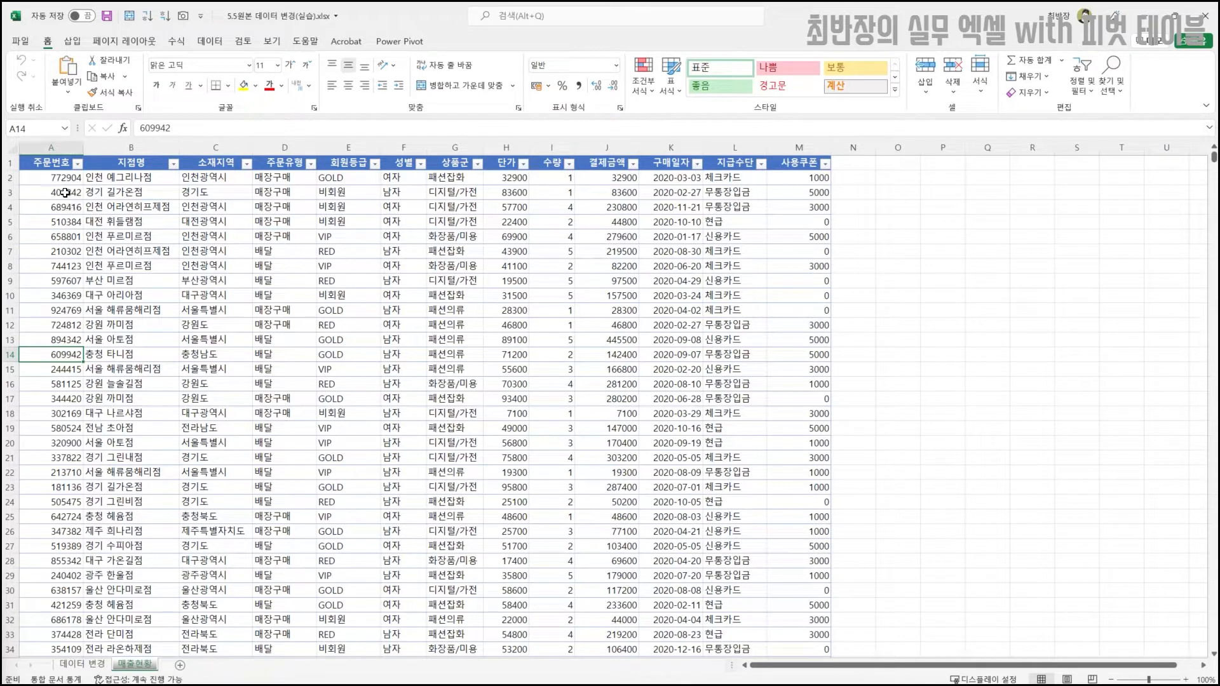
{"action": "left_click_drag", "start_coordinate": [56, 164], "coordinate": [819, 422]}
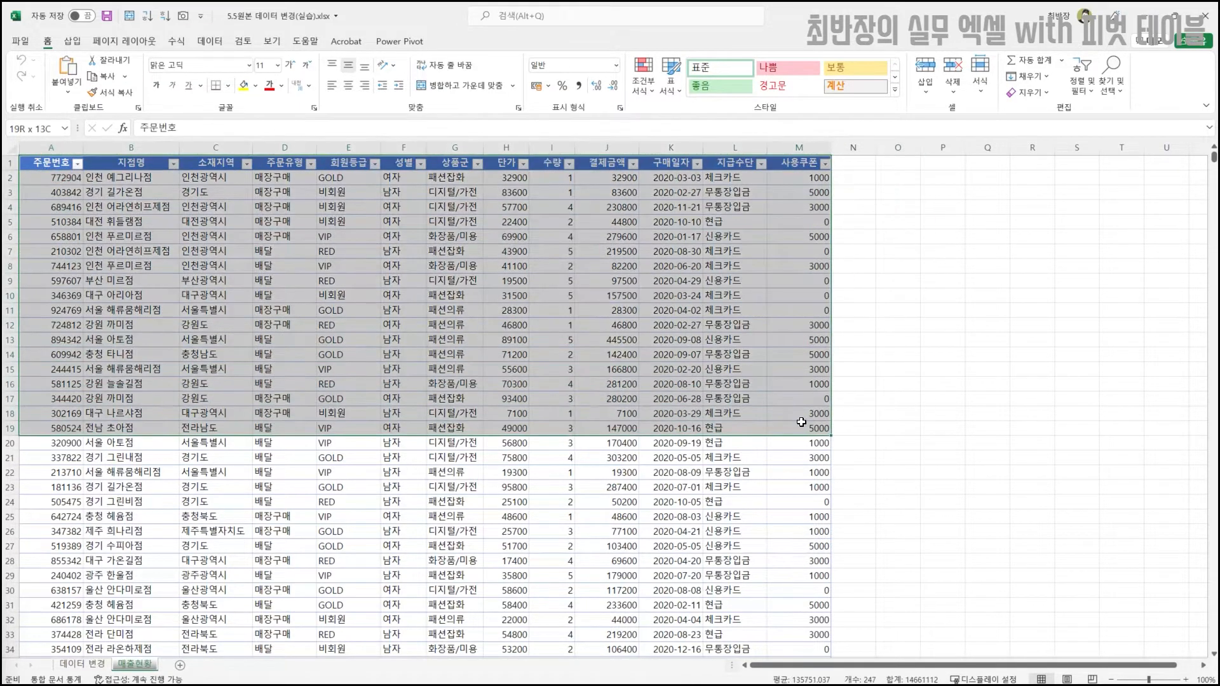
{"action": "left_click", "coordinate": [63, 232]}
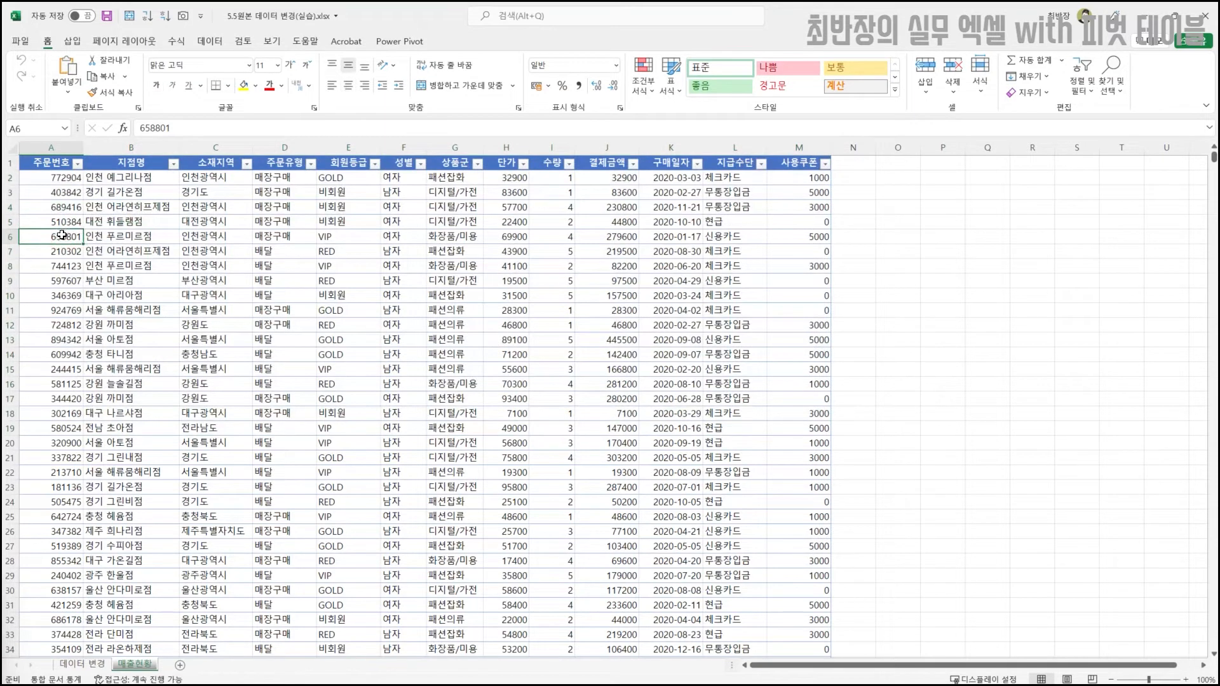
{"action": "key", "text": "ctrl+2"}
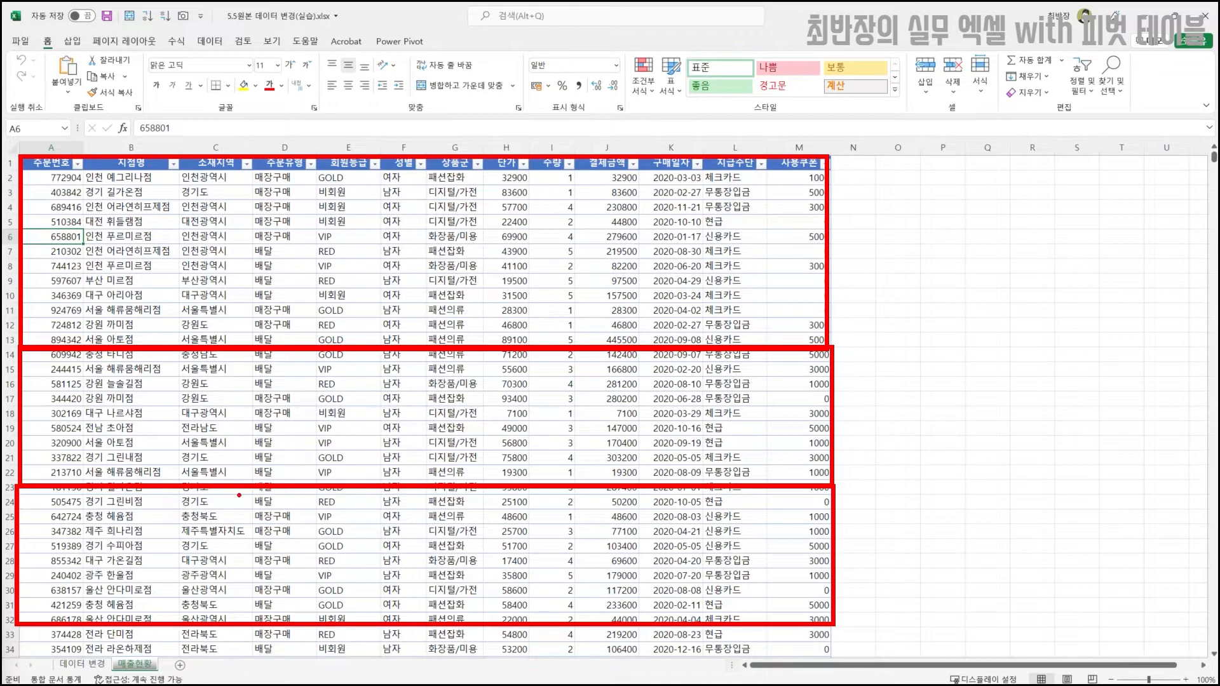
{"action": "key", "text": "Escape"}
{"action": "left_click", "coordinate": [97, 664]}
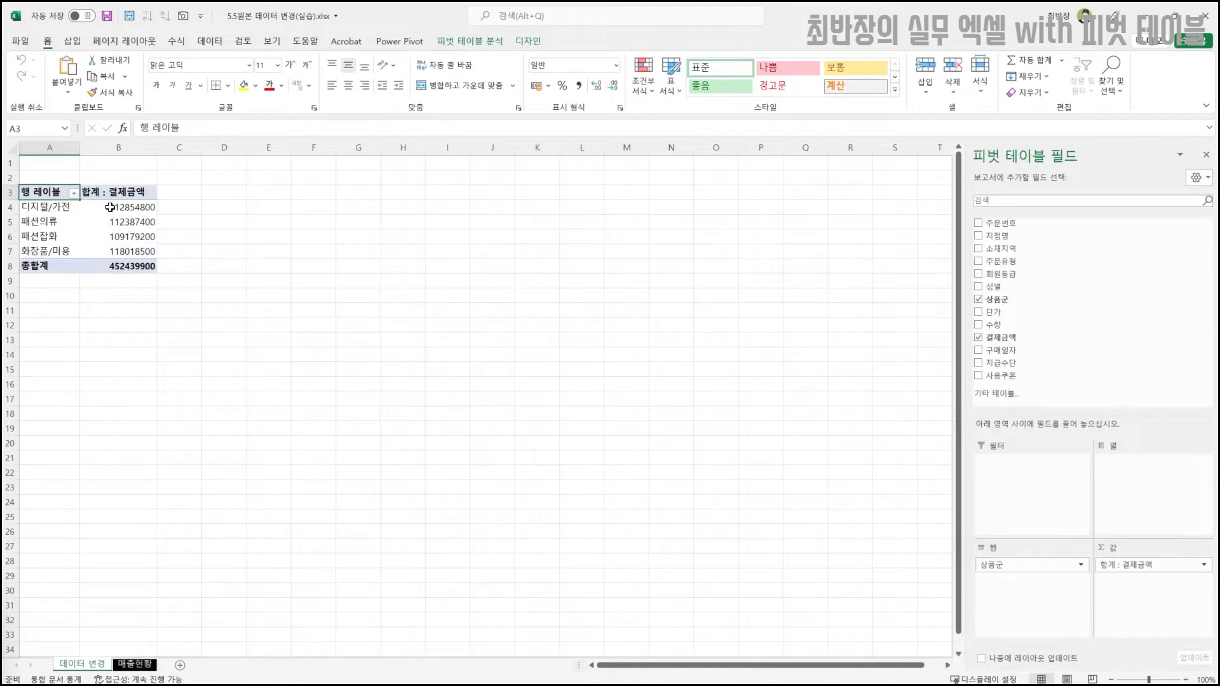
{"action": "mouse_move", "coordinate": [115, 231]}
{"action": "left_click", "coordinate": [459, 42]}
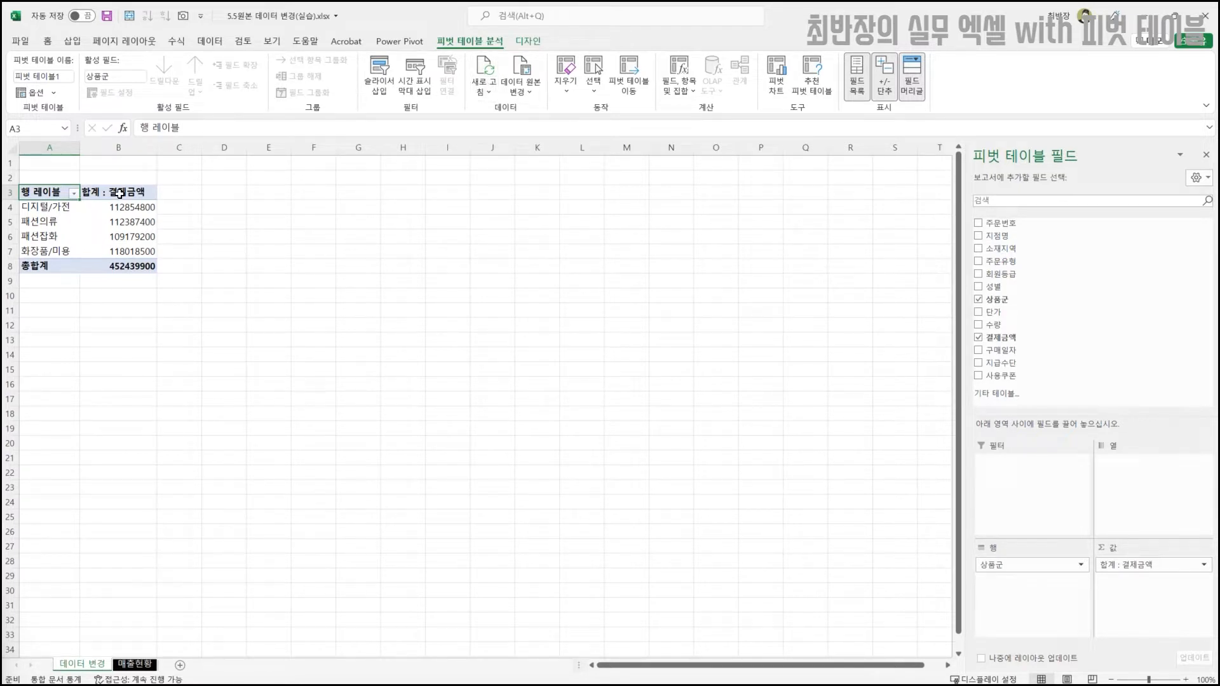
{"action": "left_click", "coordinate": [136, 665]}
{"action": "left_click", "coordinate": [86, 666]}
{"action": "key", "text": "ctrl+2"}
{"action": "left_click_drag", "start_coordinate": [491, 269], "coordinate": [681, 435]}
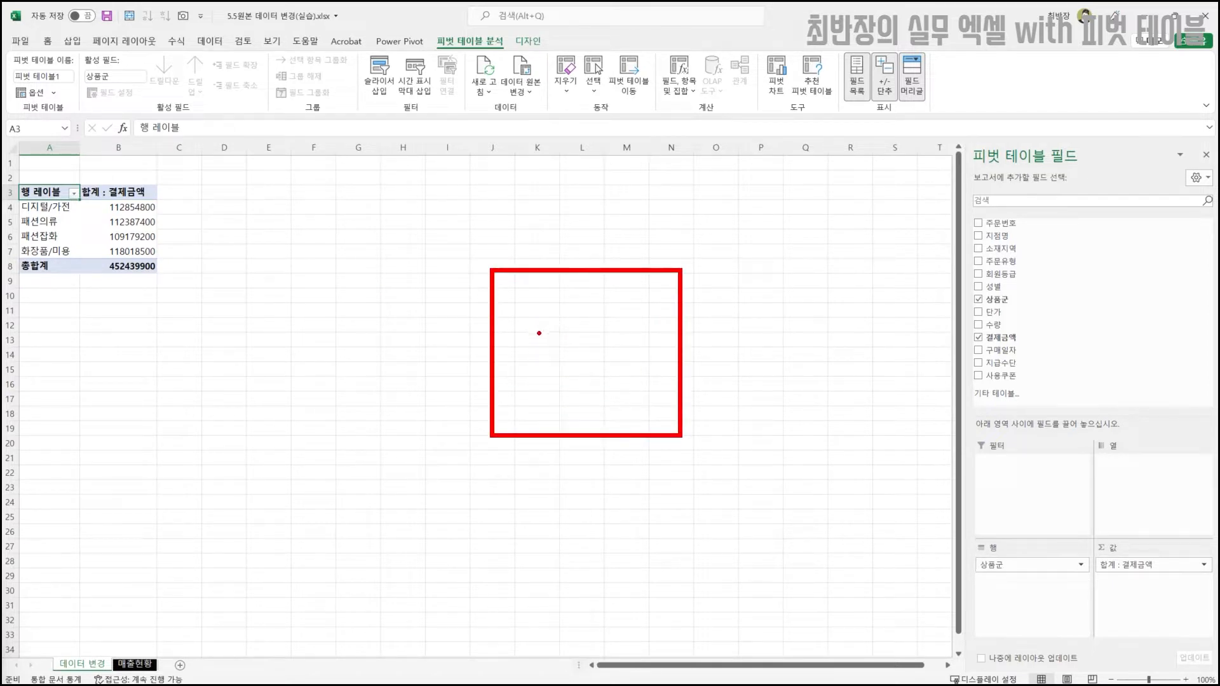
{"action": "mouse_move", "coordinate": [527, 330]}
{"action": "left_mouse_down"}
{"action": "mouse_move", "coordinate": [538, 365]}
{"action": "mouse_move", "coordinate": [590, 362]}
{"action": "mouse_move", "coordinate": [600, 342]}
{"action": "left_mouse_up"}
{"action": "left_click_drag", "start_coordinate": [619, 337], "coordinate": [626, 365]}
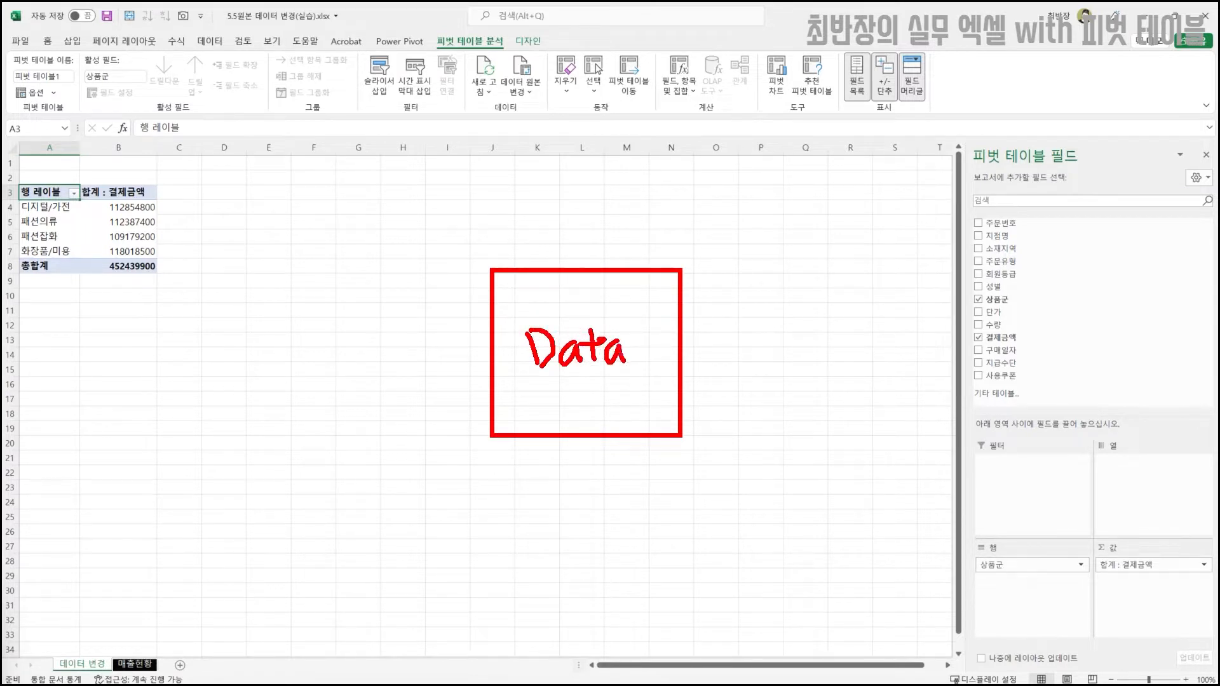
{"action": "mouse_move", "coordinate": [479, 339]}
{"action": "left_mouse_down"}
{"action": "mouse_move", "coordinate": [399, 337]}
{"action": "mouse_move", "coordinate": [416, 355]}
{"action": "left_mouse_up"}
{"action": "left_click_drag", "start_coordinate": [169, 256], "coordinate": [358, 451]}
{"action": "mouse_move", "coordinate": [186, 319]}
{"action": "left_mouse_down"}
{"action": "mouse_move", "coordinate": [204, 375]}
{"action": "mouse_move", "coordinate": [195, 346]}
{"action": "mouse_move", "coordinate": [236, 364]}
{"action": "mouse_move", "coordinate": [256, 329]}
{"action": "mouse_move", "coordinate": [278, 361]}
{"action": "mouse_move", "coordinate": [318, 323]}
{"action": "mouse_move", "coordinate": [309, 354]}
{"action": "left_mouse_up"}
{"action": "left_click", "coordinate": [222, 316]}
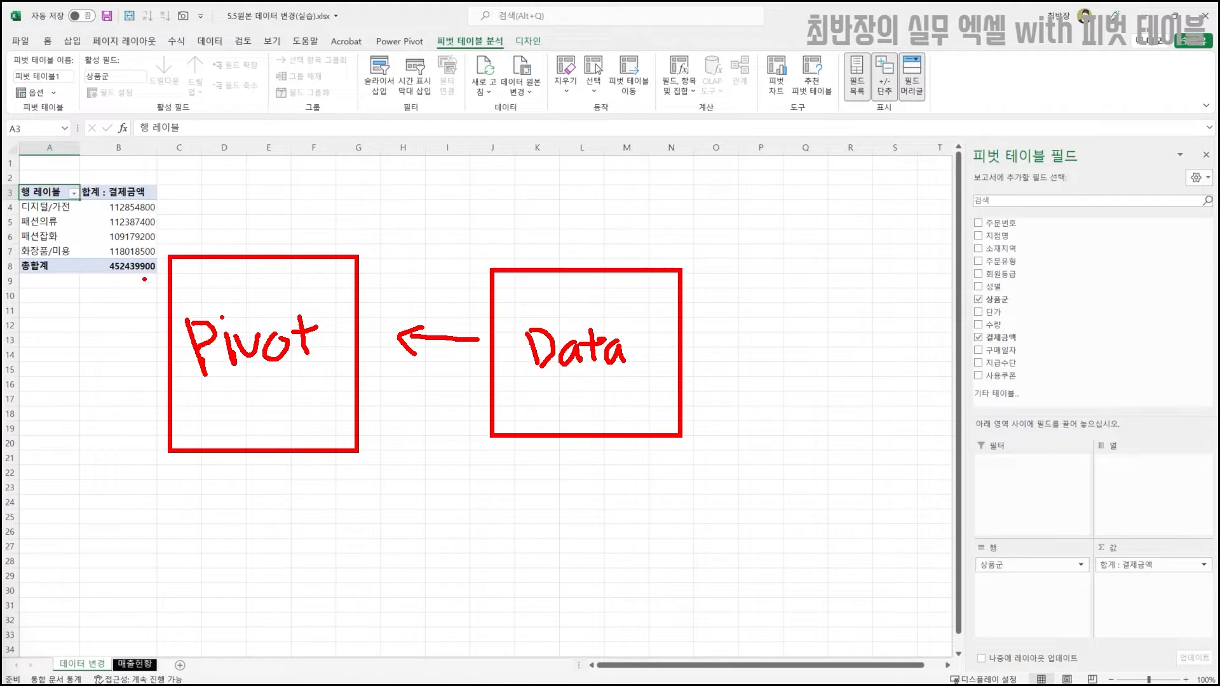
{"action": "mouse_move", "coordinate": [155, 283]}
{"action": "left_mouse_down"}
{"action": "mouse_move", "coordinate": [95, 280]}
{"action": "mouse_move", "coordinate": [19, 186]}
{"action": "mouse_move", "coordinate": [156, 279]}
{"action": "mouse_move", "coordinate": [144, 355]}
{"action": "left_mouse_up"}
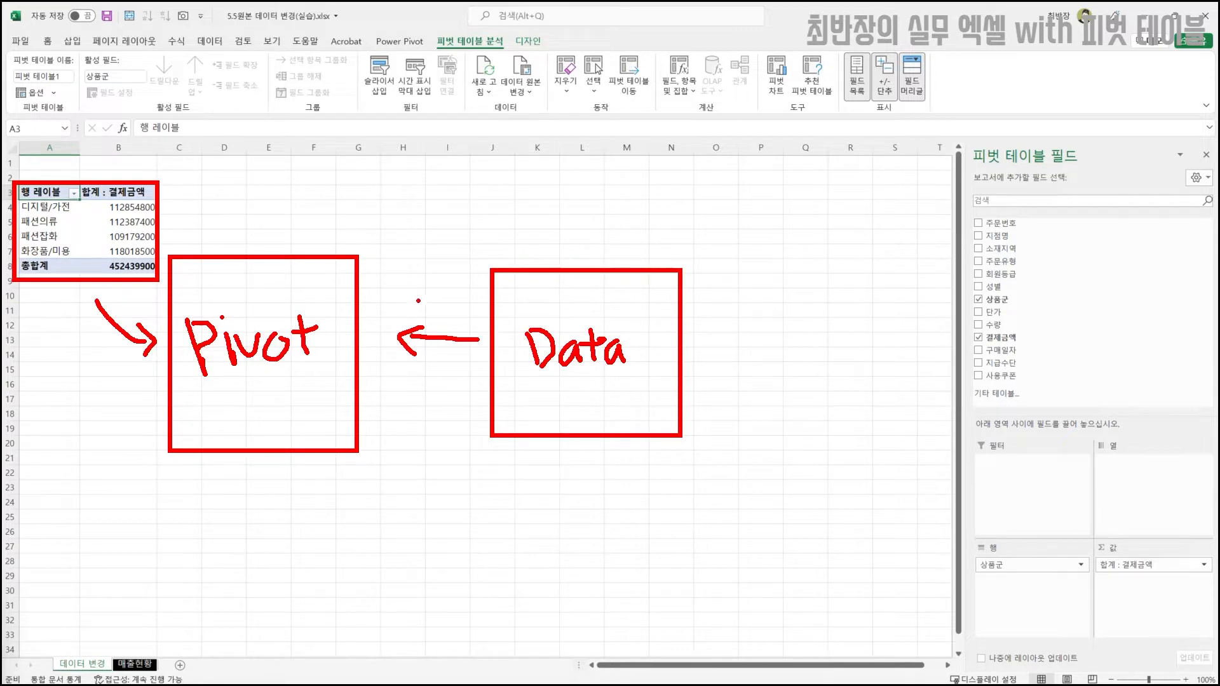
{"action": "left_click_drag", "start_coordinate": [461, 313], "coordinate": [415, 374]}
{"action": "left_click_drag", "start_coordinate": [406, 312], "coordinate": [454, 368]}
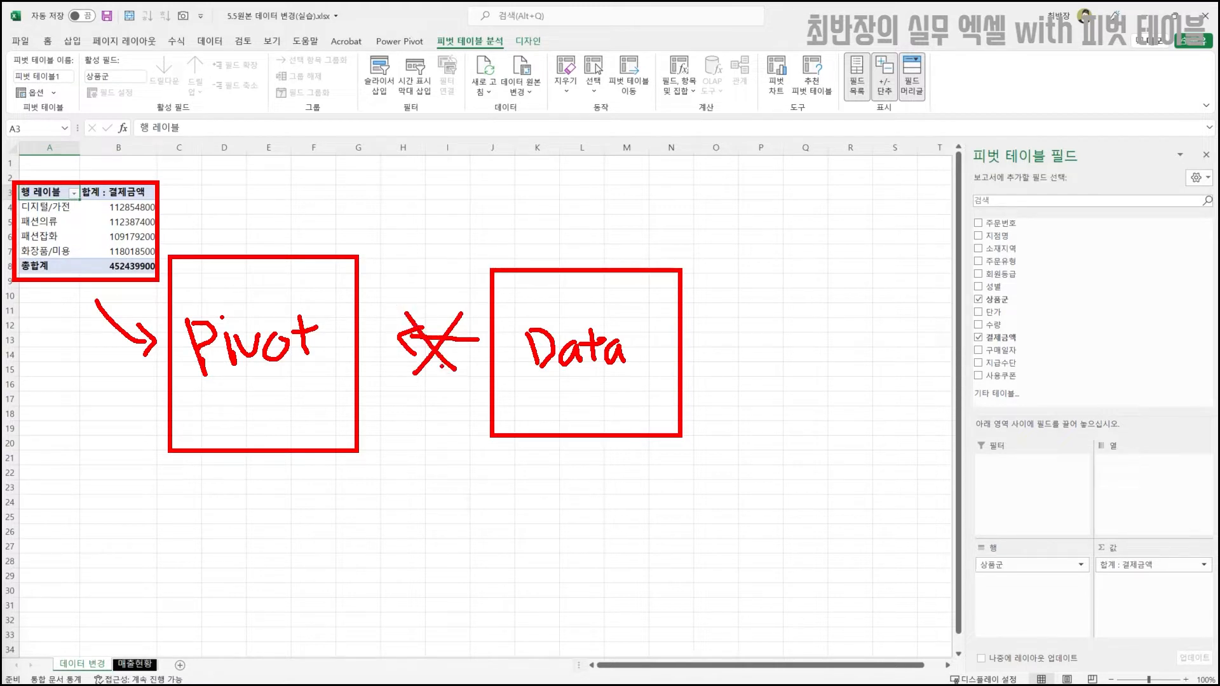
{"action": "mouse_move", "coordinate": [334, 422]}
{"action": "left_mouse_down"}
{"action": "mouse_move", "coordinate": [327, 434]}
{"action": "mouse_move", "coordinate": [271, 423]}
{"action": "mouse_move", "coordinate": [324, 392]}
{"action": "mouse_move", "coordinate": [332, 434]}
{"action": "mouse_move", "coordinate": [289, 415]}
{"action": "left_mouse_up"}
{"action": "mouse_move", "coordinate": [306, 401]}
{"action": "left_mouse_down"}
{"action": "mouse_move", "coordinate": [304, 415]}
{"action": "mouse_move", "coordinate": [319, 418]}
{"action": "left_mouse_up"}
{"action": "left_click_drag", "start_coordinate": [507, 392], "coordinate": [441, 420]}
{"action": "left_click_drag", "start_coordinate": [414, 424], "coordinate": [334, 434]}
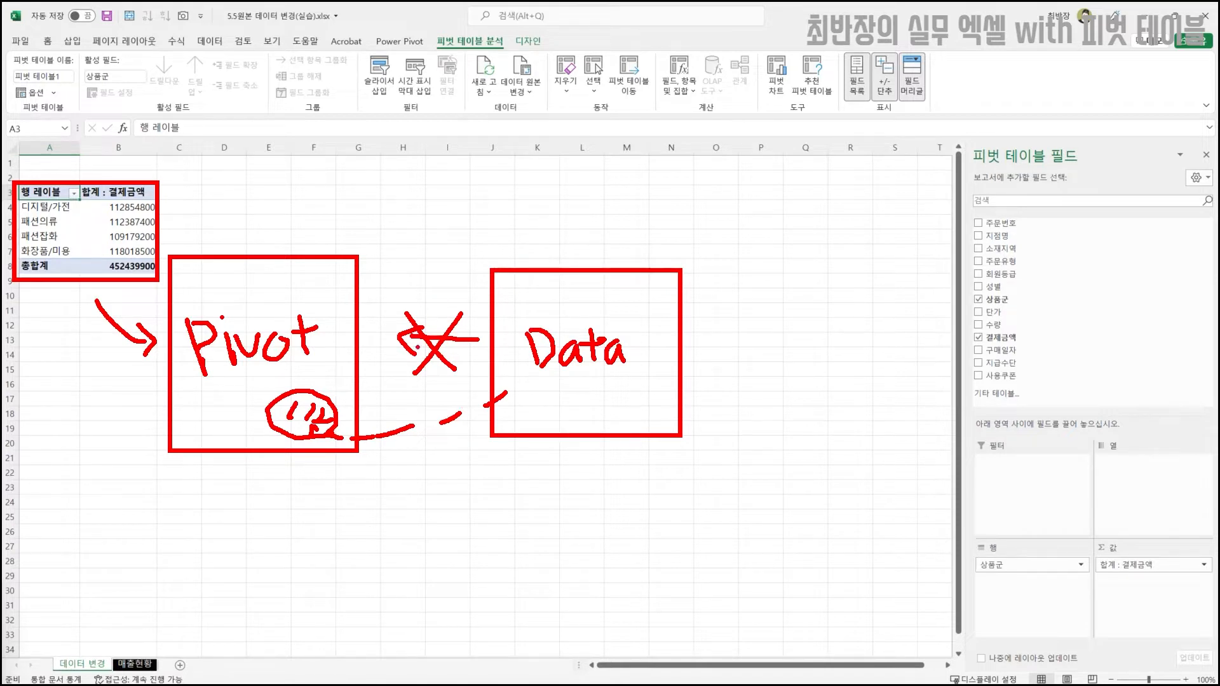
{"action": "mouse_move", "coordinate": [461, 402]}
{"action": "left_mouse_down"}
{"action": "mouse_move", "coordinate": [410, 446]}
{"action": "mouse_move", "coordinate": [464, 442]}
{"action": "left_mouse_up"}
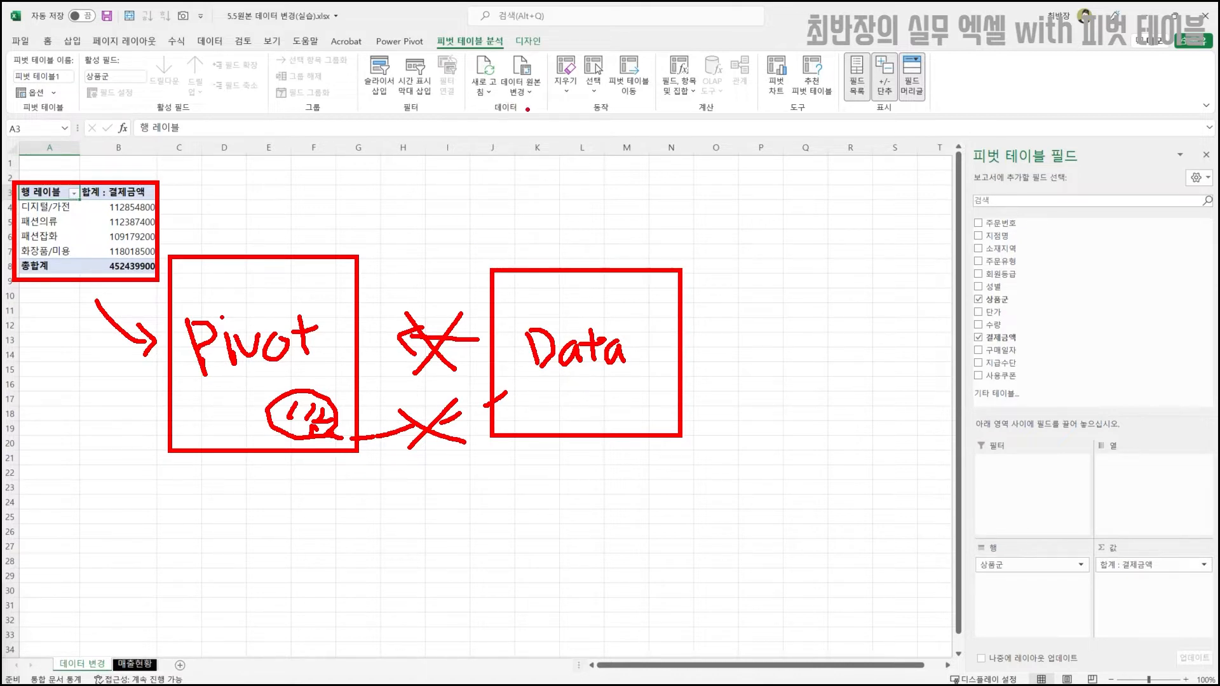
{"action": "key", "text": "ctrl+2"}
{"action": "left_click_drag", "start_coordinate": [463, 47], "coordinate": [553, 118]}
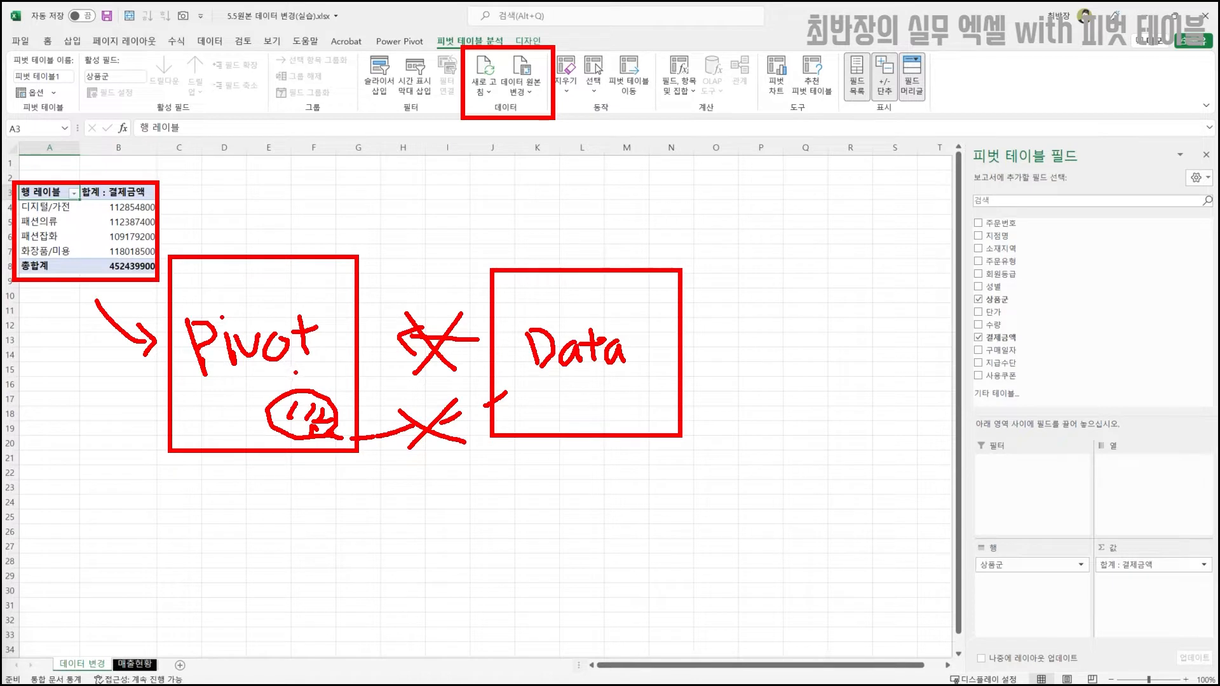
{"action": "key", "text": "Escape"}
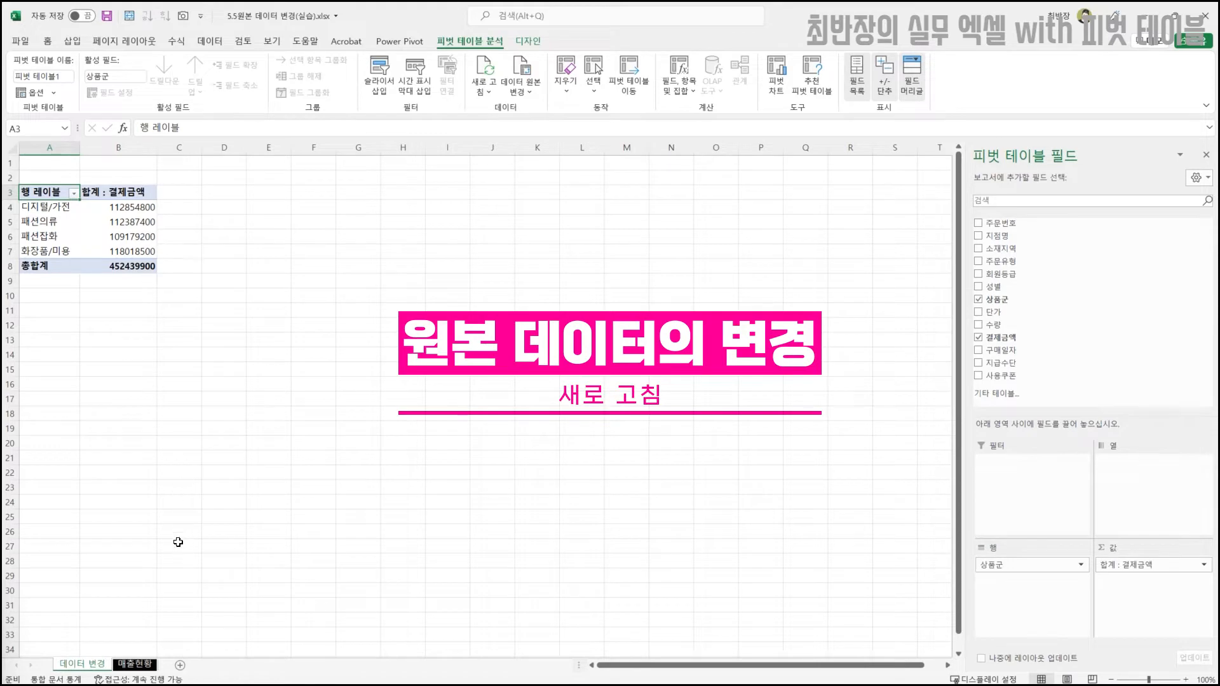
- Check which 상품군 categories the 매출현황 source table contains, using the column's filter list without filtering anything
{"action": "left_click", "coordinate": [134, 663]}
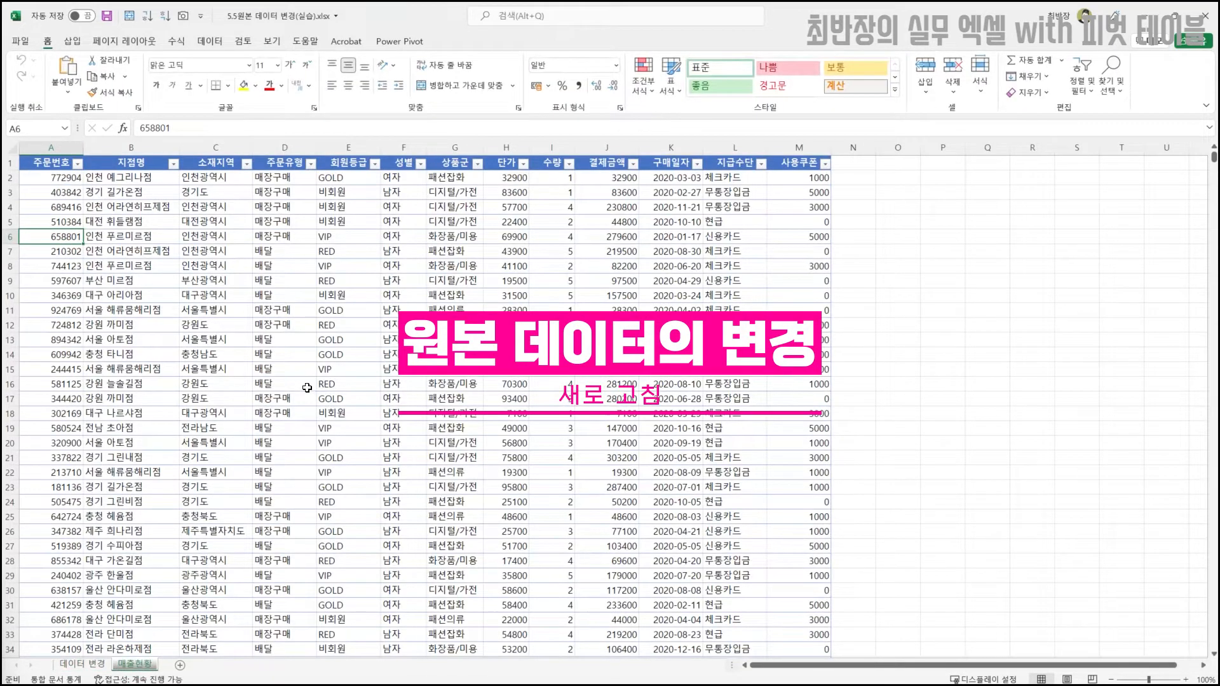
{"action": "left_click", "coordinate": [96, 664]}
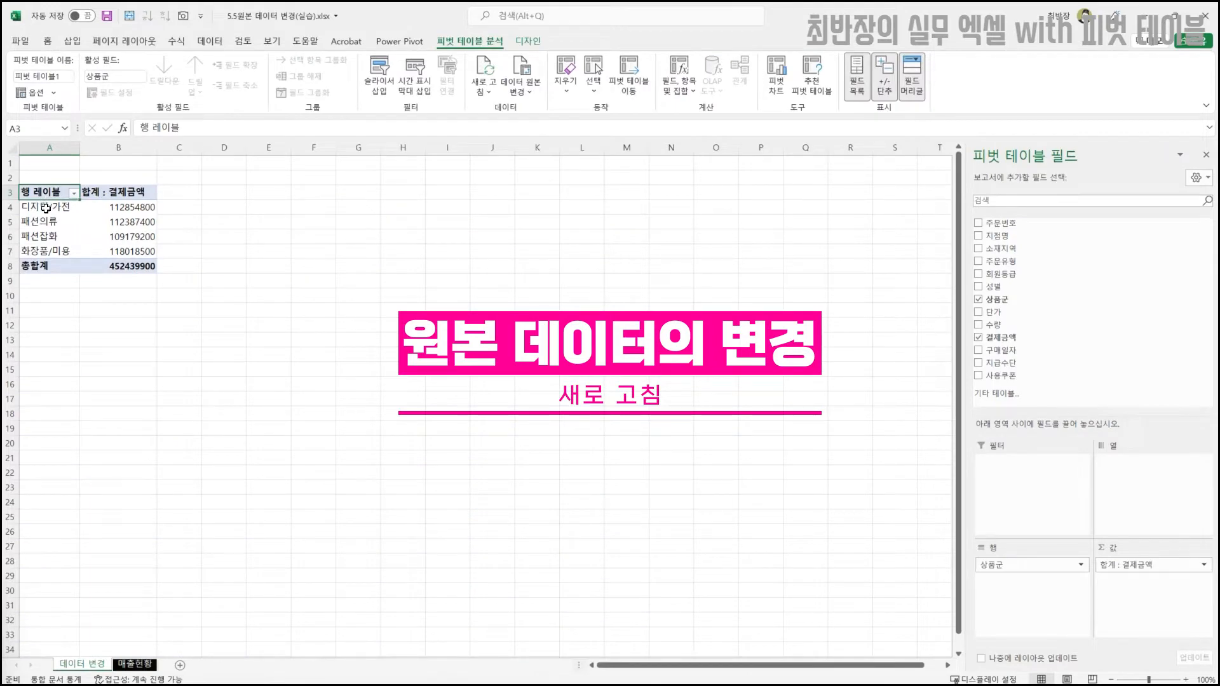
{"action": "left_click", "coordinate": [146, 665]}
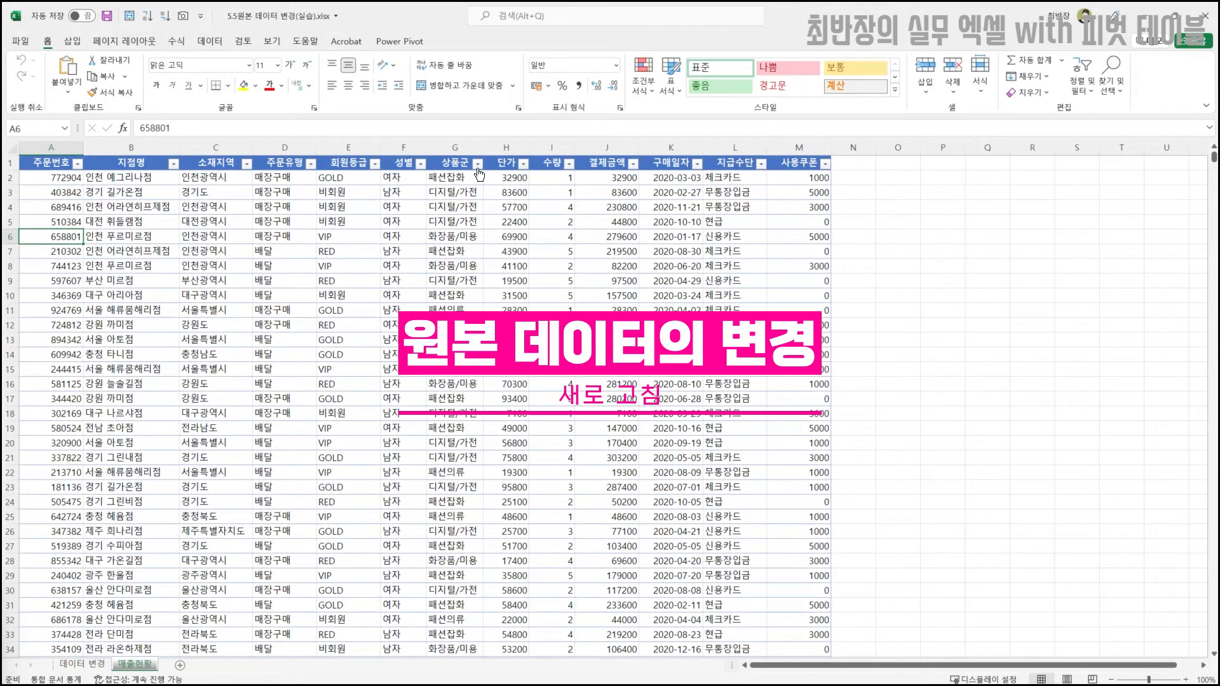
{"action": "left_click", "coordinate": [478, 172]}
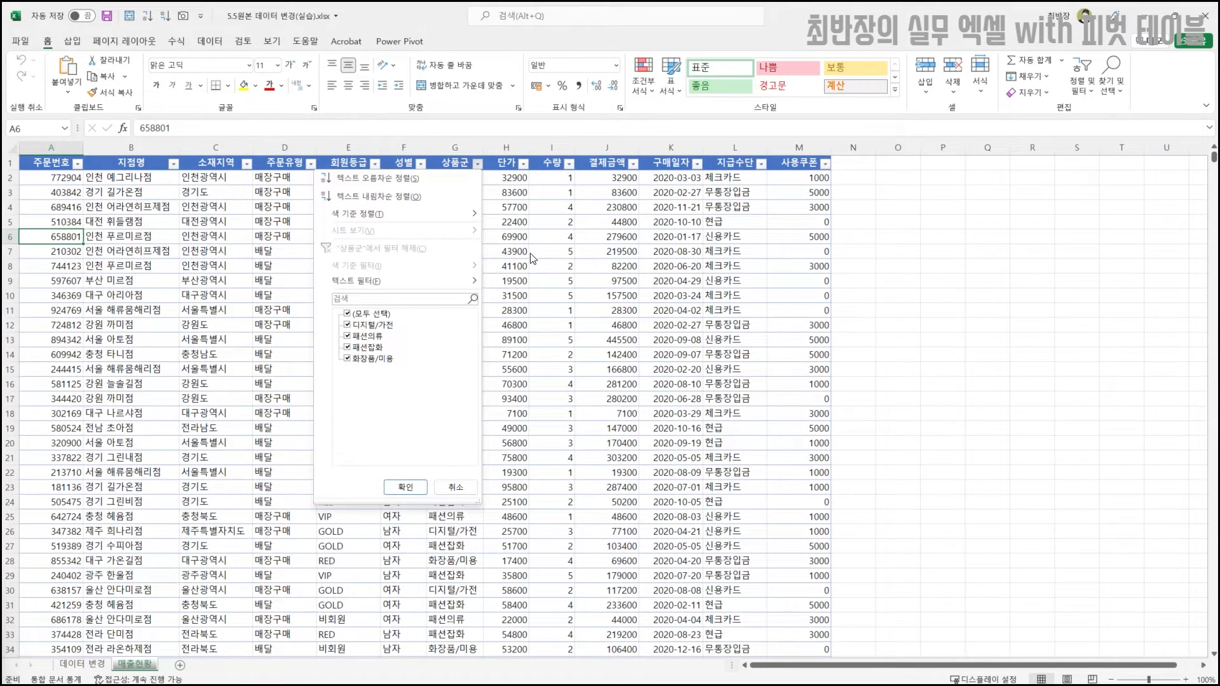
{"action": "left_click", "coordinate": [403, 487]}
- Change the 상품군 value of the first record, cell G2 on the 매출현황 sheet, to 식품
{"action": "left_click", "coordinate": [455, 182]}
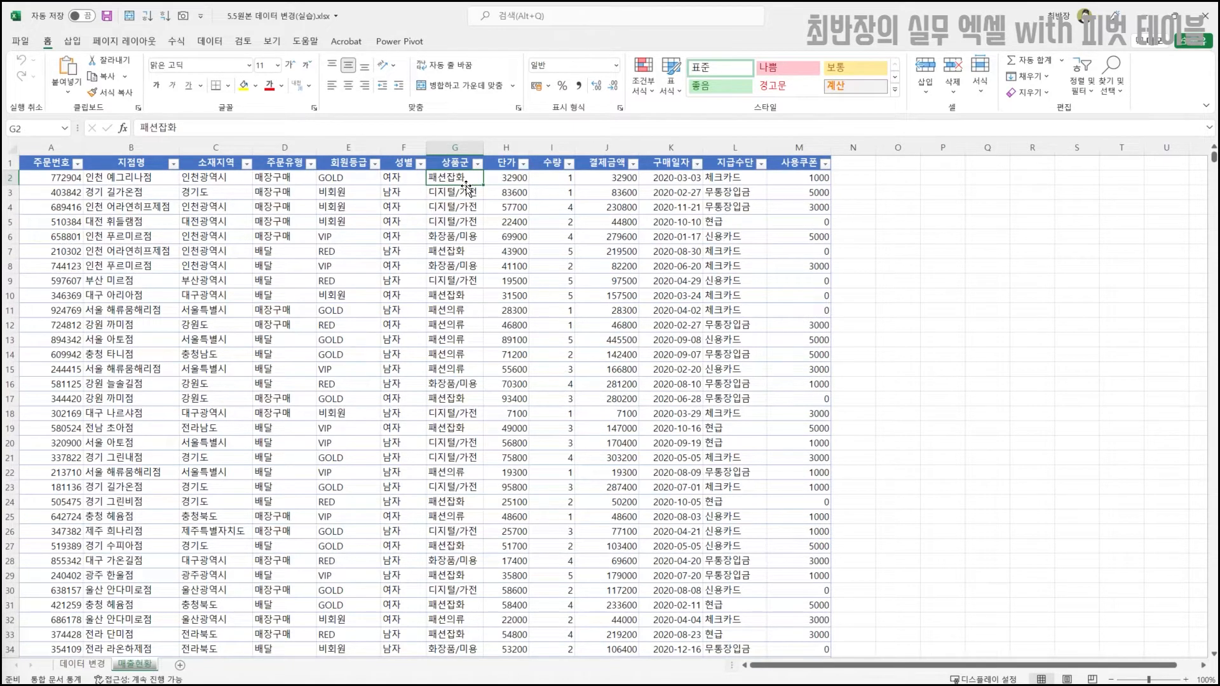
{"action": "type", "text": "t"}
{"action": "type", "text": "식품"}
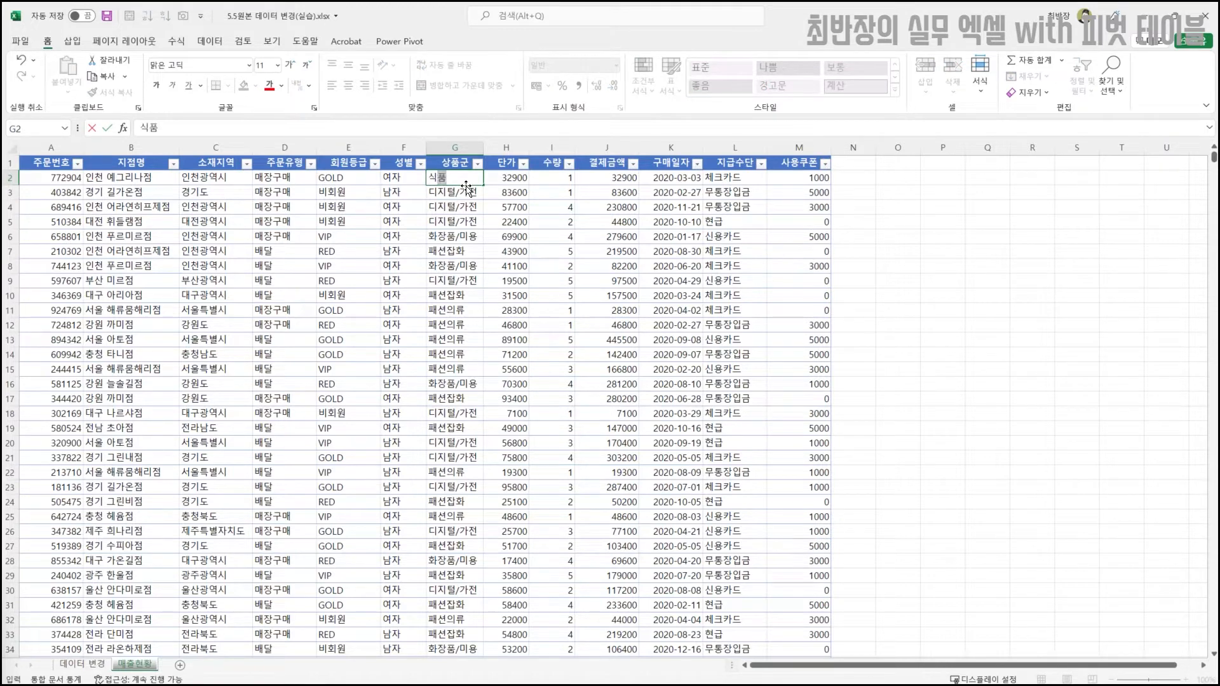
{"action": "key", "text": "Return"}
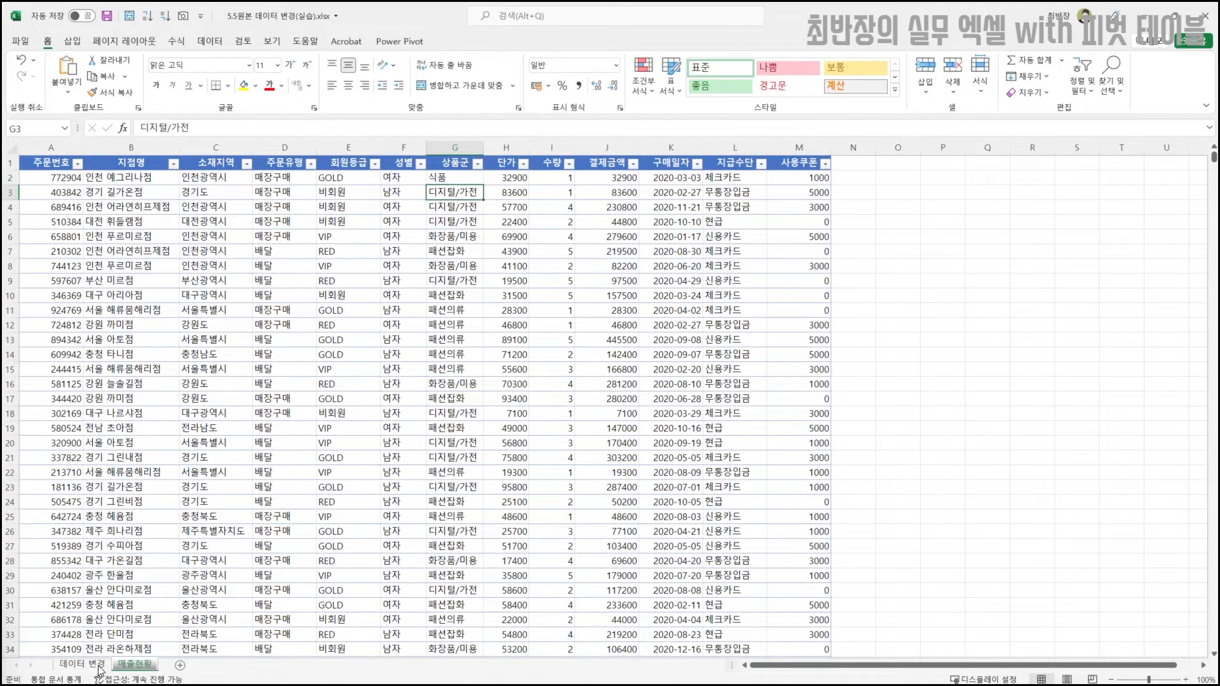
- Refresh the pivot table on the 데이터 변경 sheet so it picks up the edited source data
{"action": "left_click", "coordinate": [134, 664]}
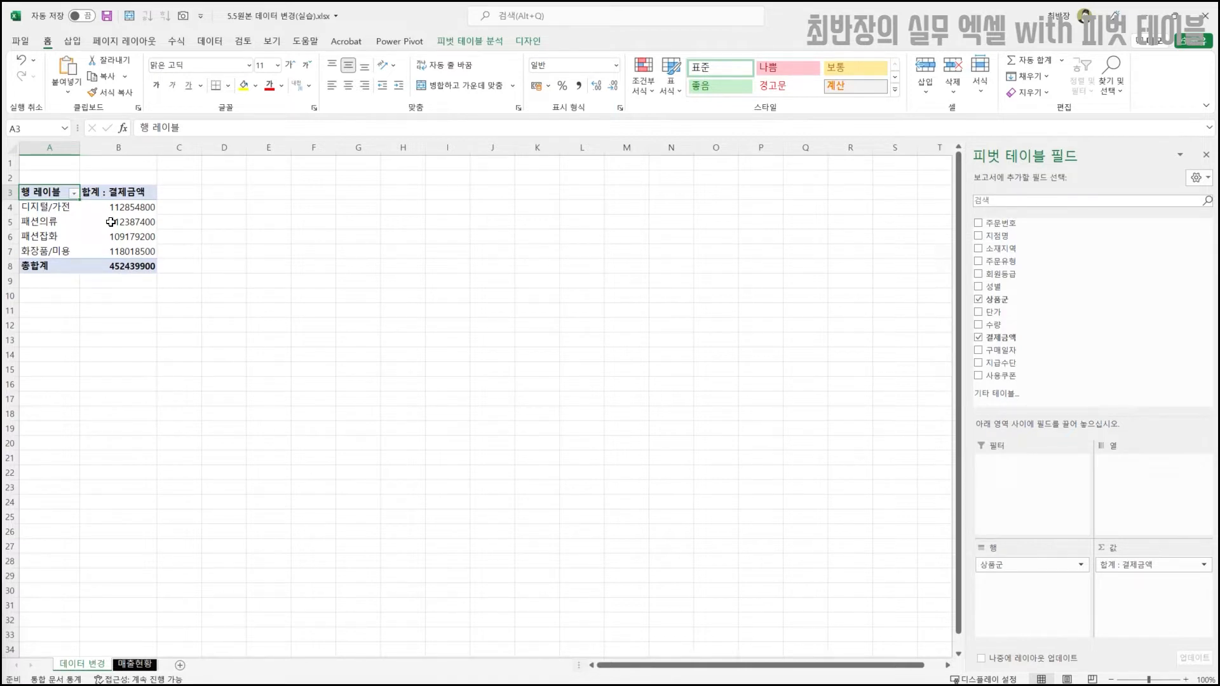
{"action": "left_click", "coordinate": [477, 42]}
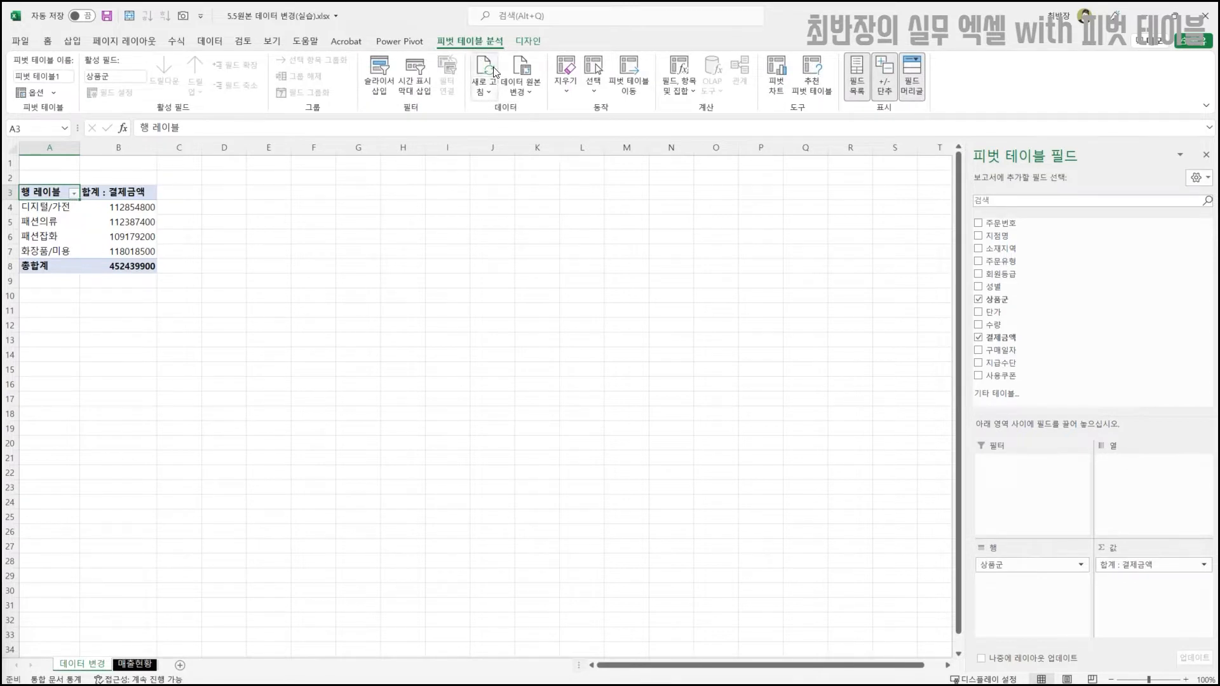
{"action": "left_click", "coordinate": [494, 71]}
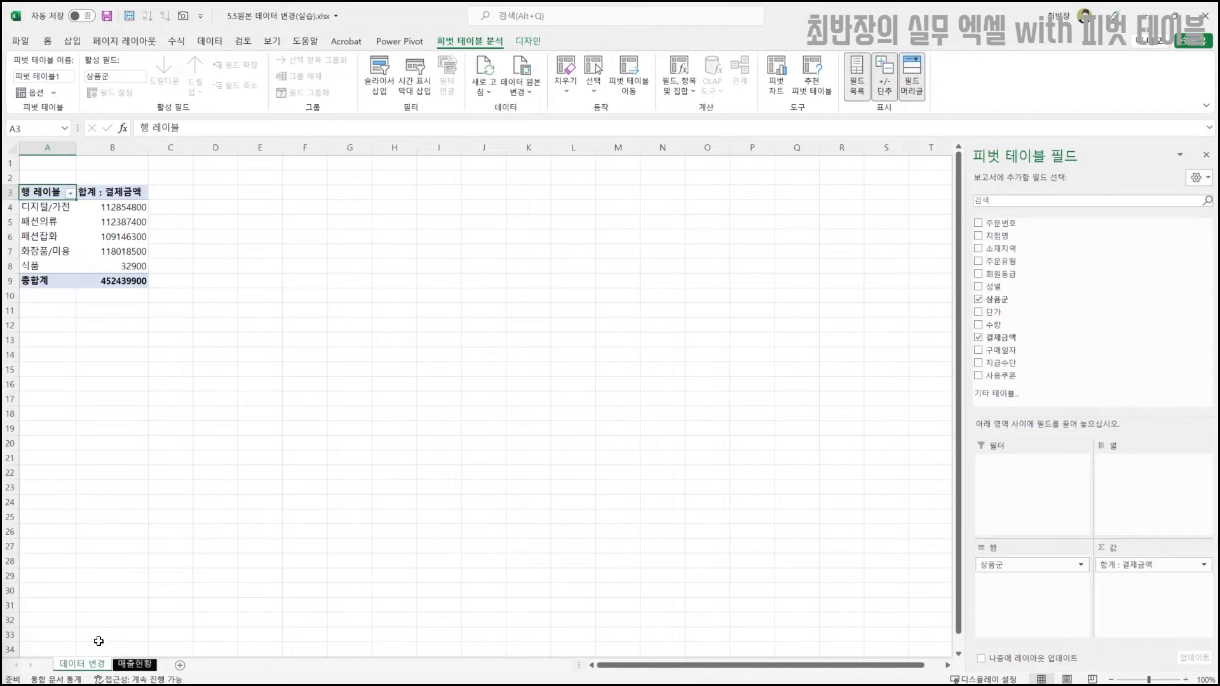
- Compare the 식품 record in the 매출현황 source table with the 식품 row of the pivot table
{"action": "left_click", "coordinate": [135, 665]}
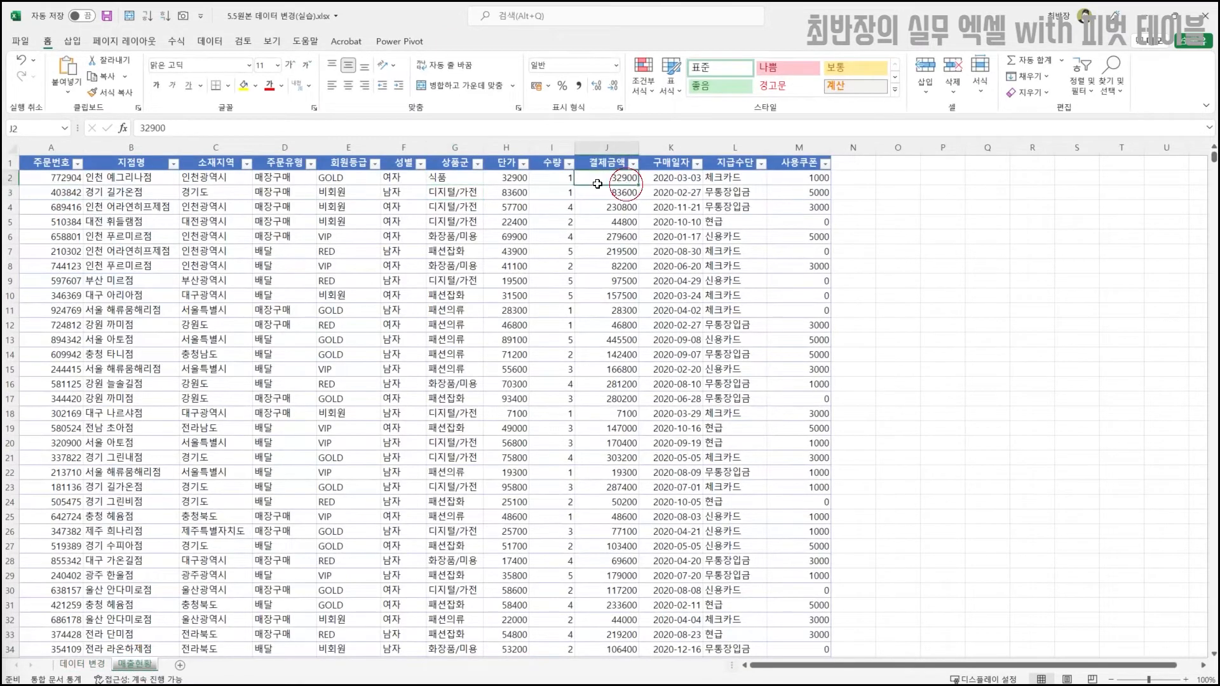
{"action": "left_click", "coordinate": [454, 235]}
{"action": "key", "text": "ctrl+2"}
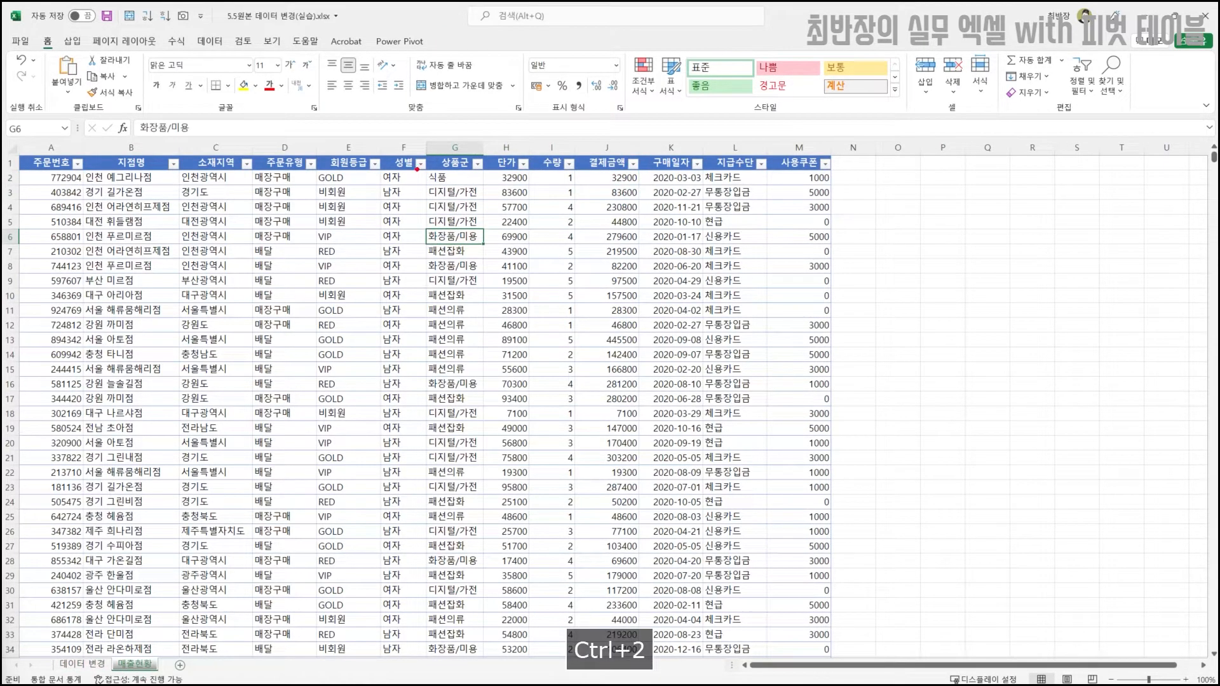
{"action": "left_click_drag", "start_coordinate": [413, 159], "coordinate": [645, 190]}
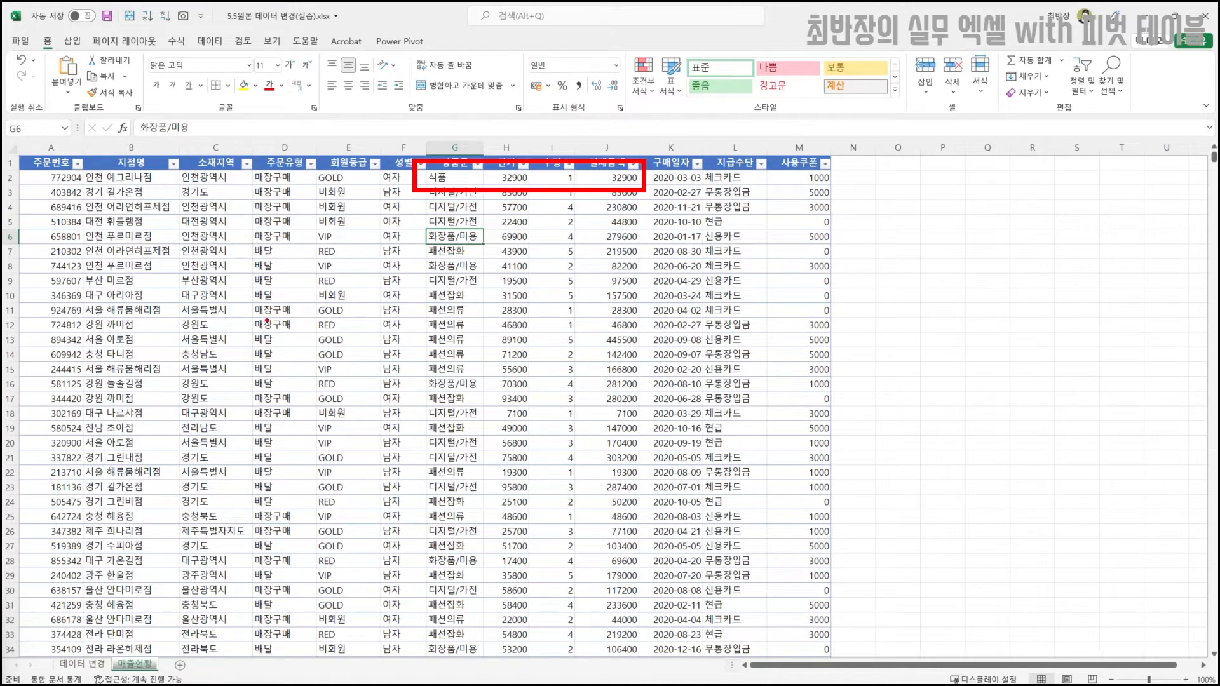
{"action": "key", "text": "Escape"}
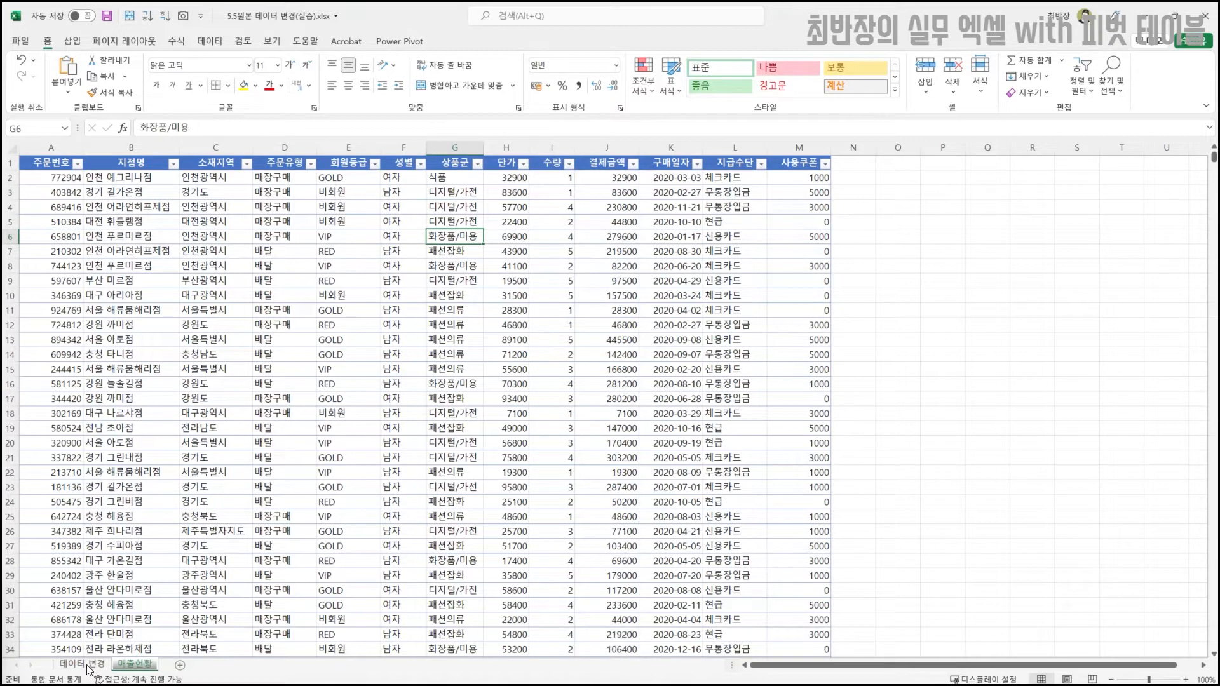
{"action": "left_click", "coordinate": [135, 664]}
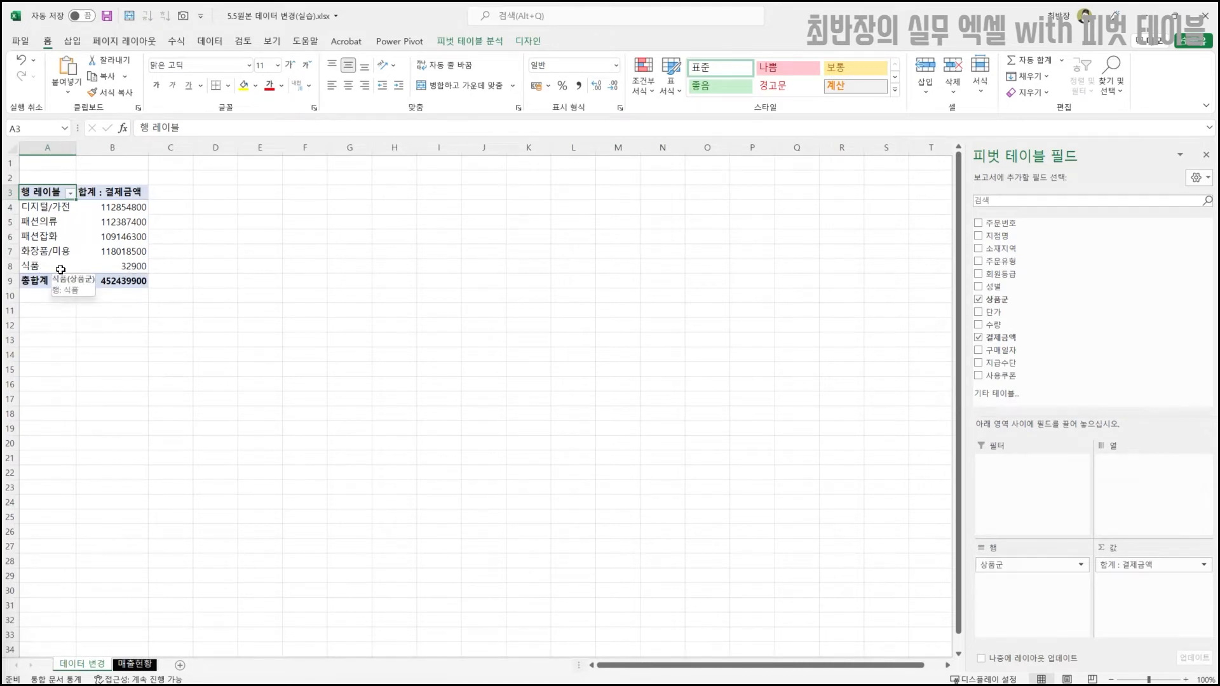
{"action": "left_click", "coordinate": [135, 664]}
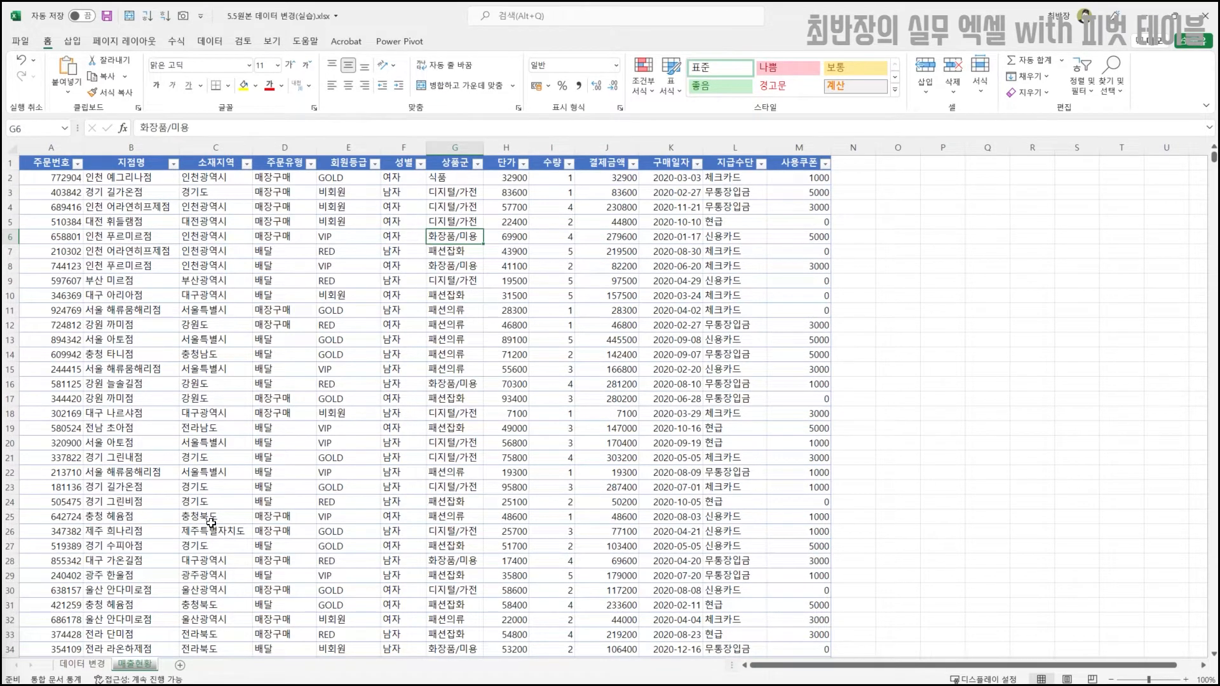
{"action": "left_click", "coordinate": [97, 664]}
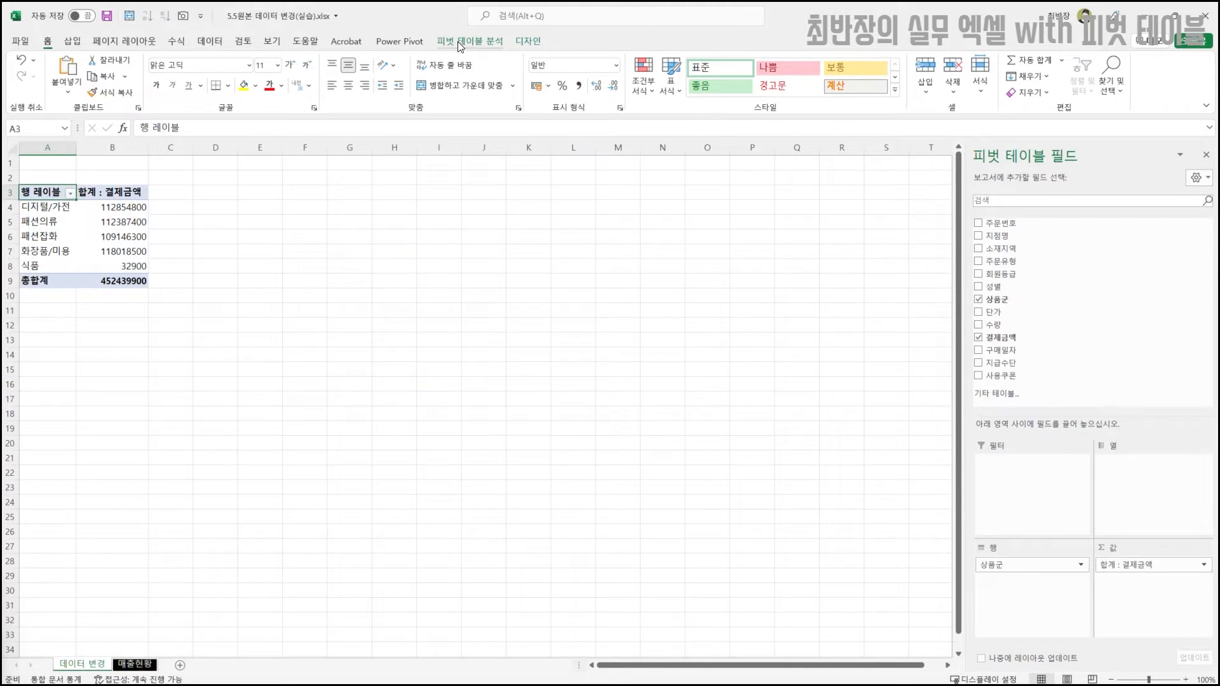
{"action": "left_click", "coordinate": [211, 41]}
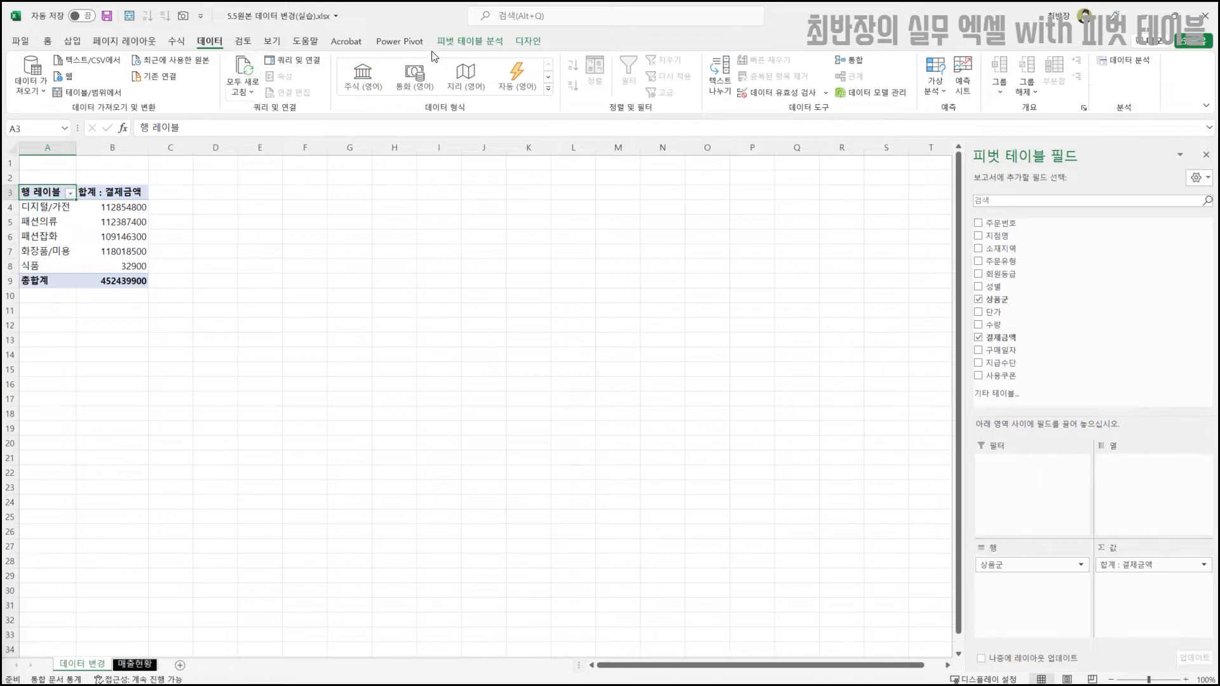
{"action": "left_click", "coordinate": [465, 42]}
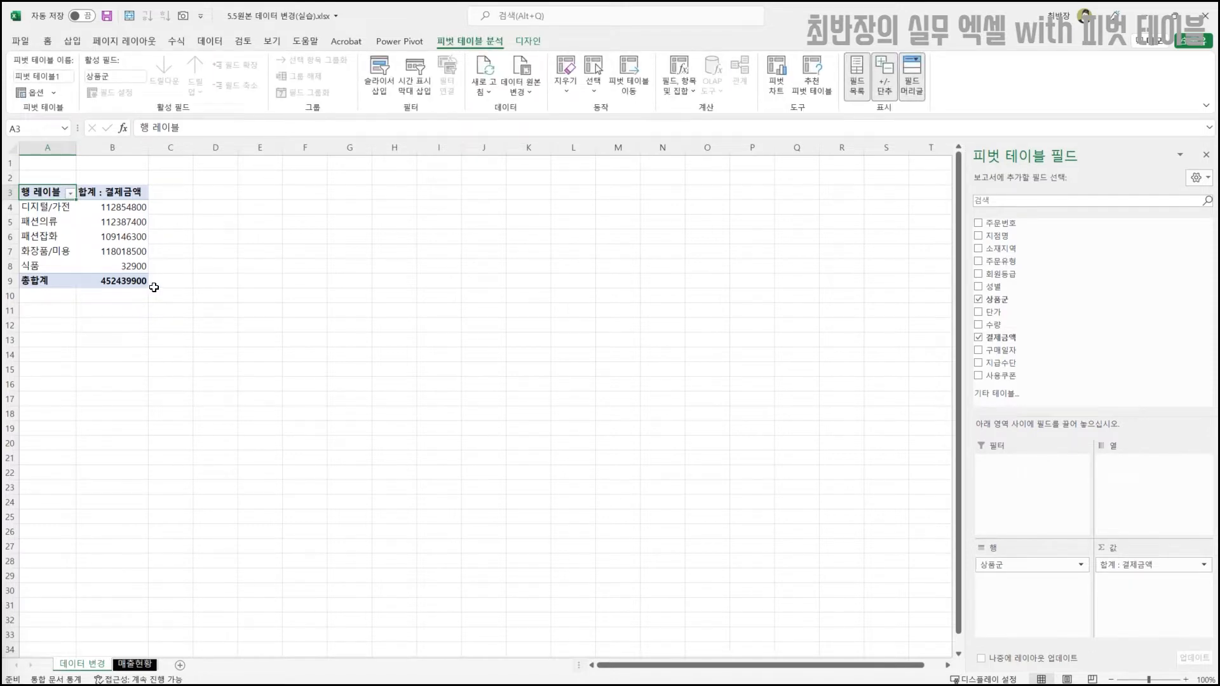
- Undo the pivot table refresh and the 식품 edit in cell G2 of the 매출현황 sheet
{"action": "left_click", "coordinate": [134, 665]}
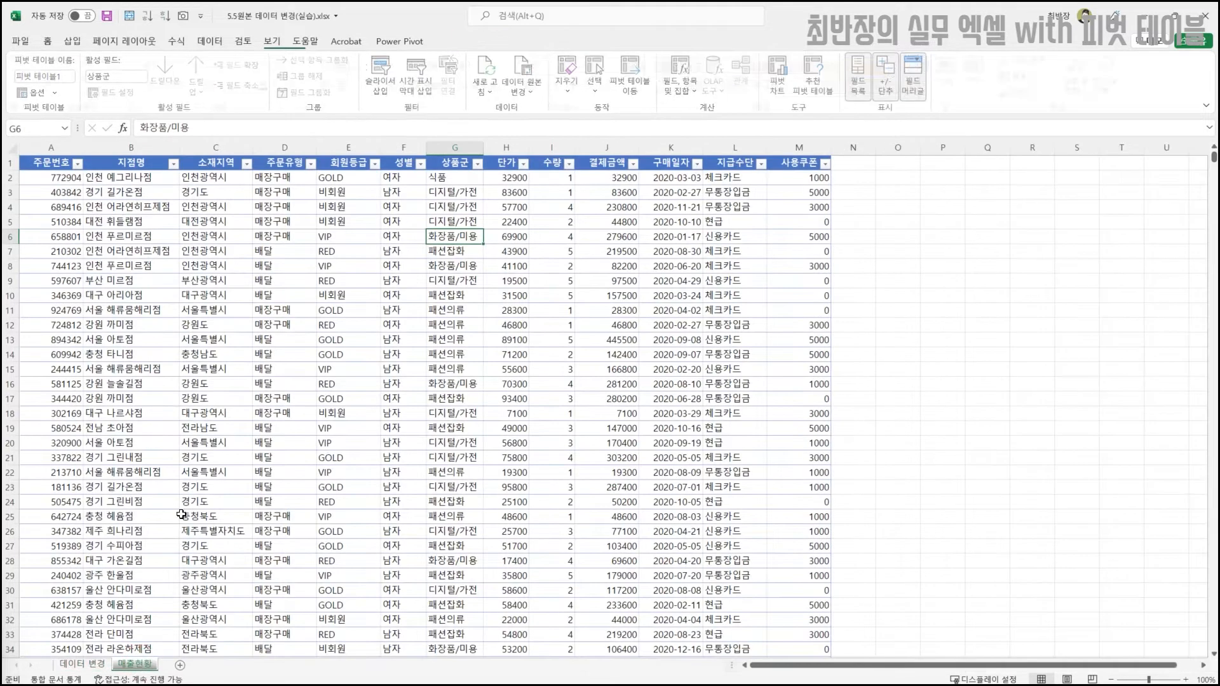
{"action": "left_click", "coordinate": [459, 190]}
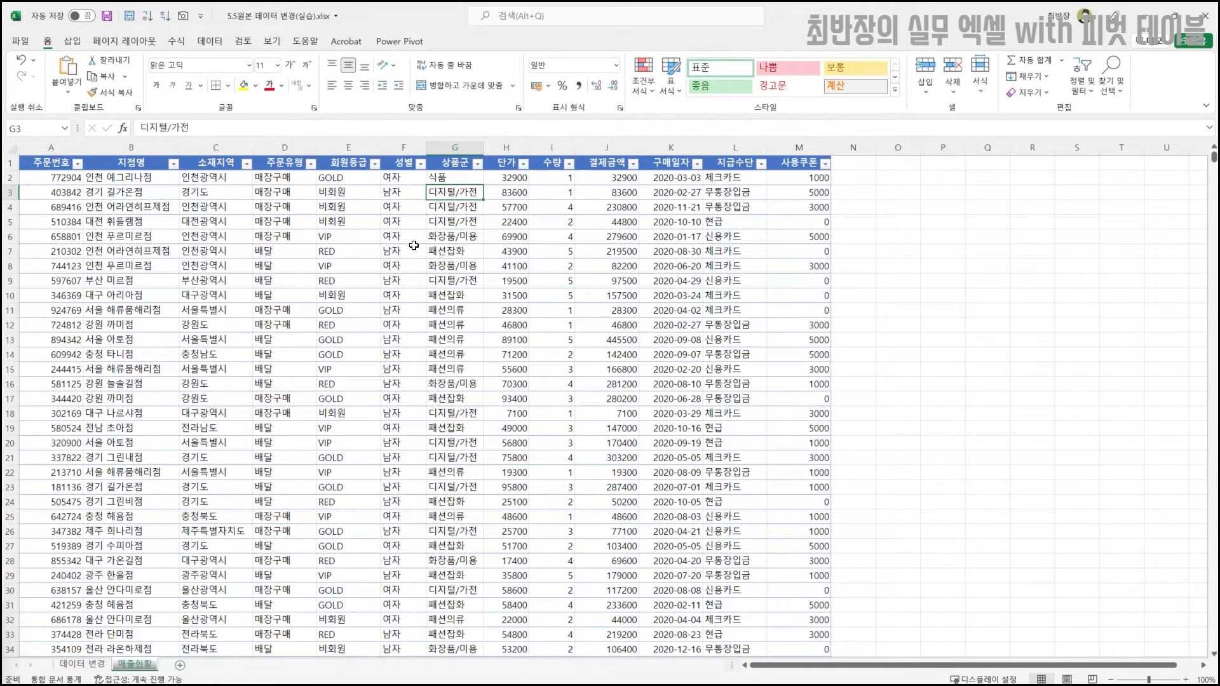
{"action": "key", "text": "ctrl+z"}
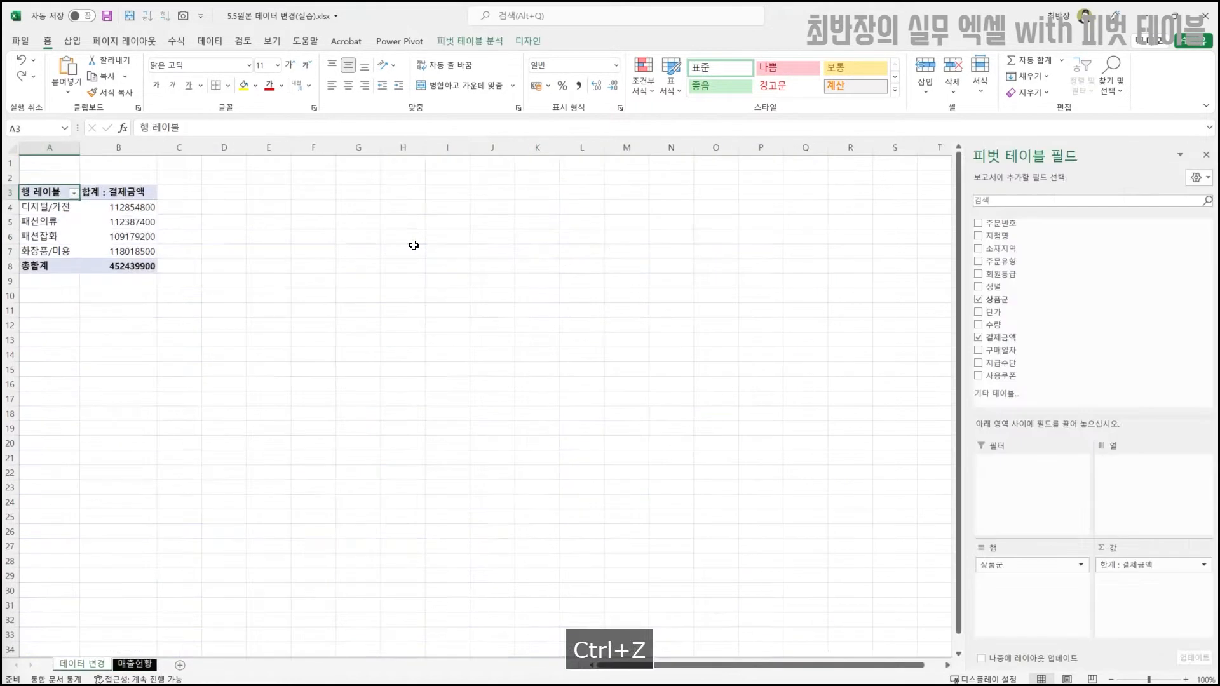
{"action": "left_click", "coordinate": [145, 664]}
{"action": "key", "text": "ctrl+z"}
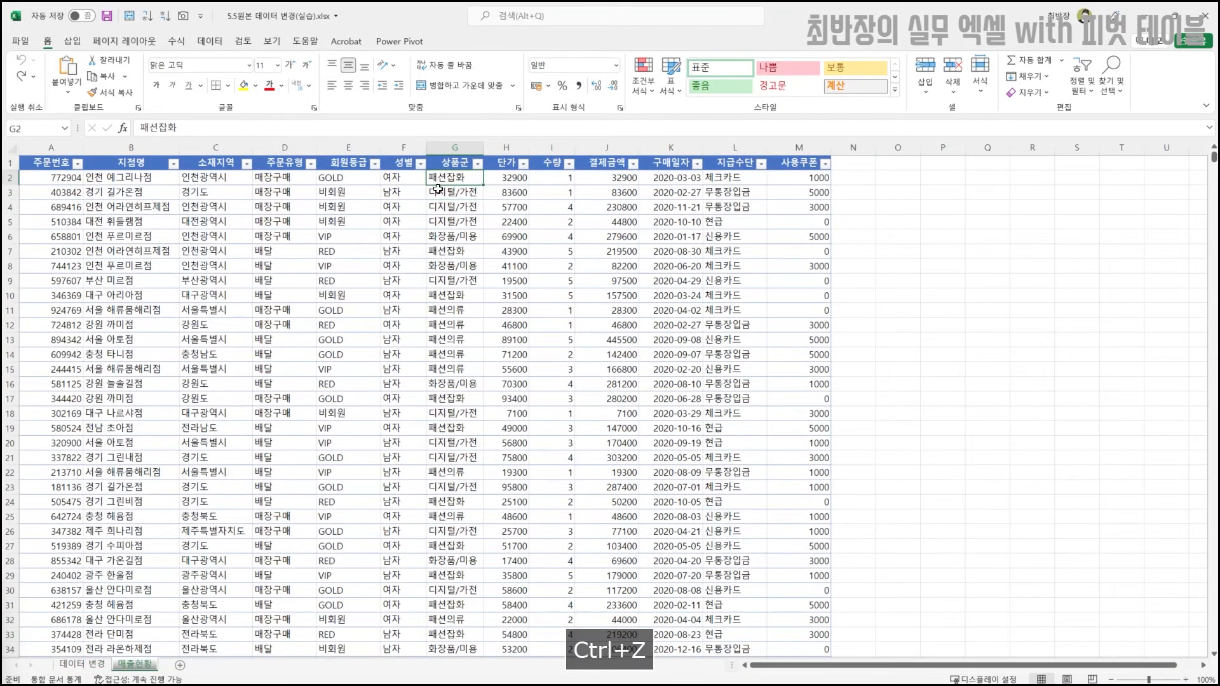
- Check the 패션잡화 row and the grand total of the pivot table on the 데이터 변경 sheet
{"action": "left_click", "coordinate": [81, 663]}
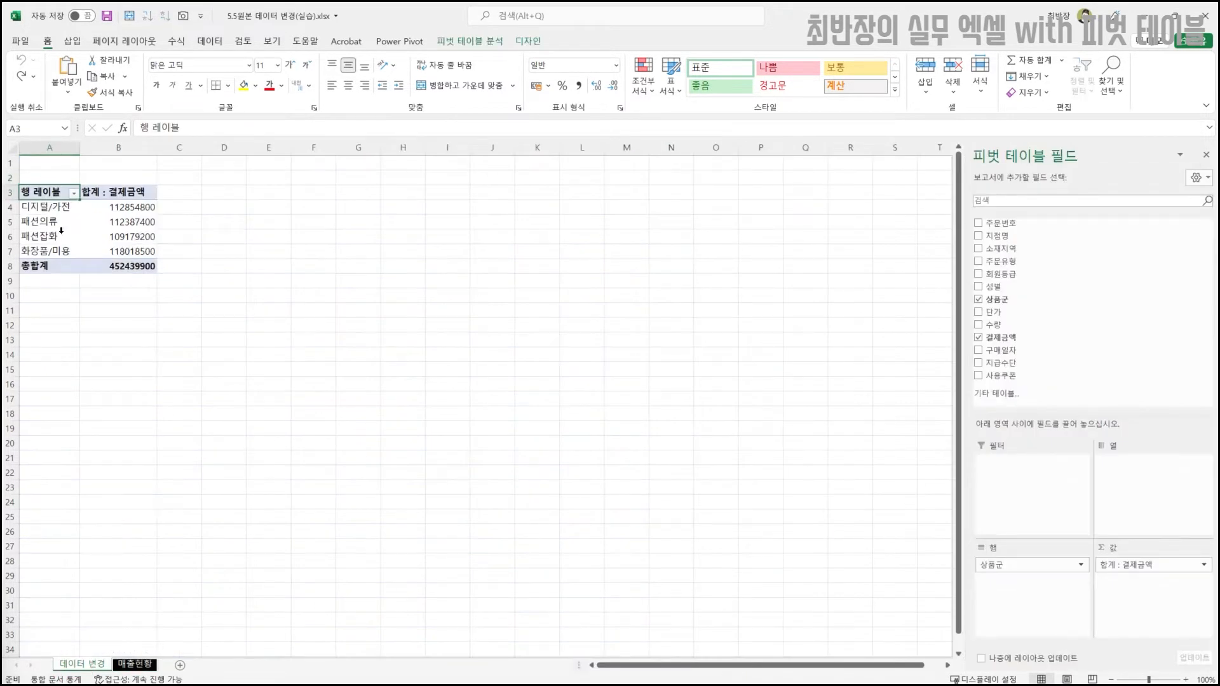
{"action": "left_click_drag", "start_coordinate": [52, 239], "coordinate": [147, 238]}
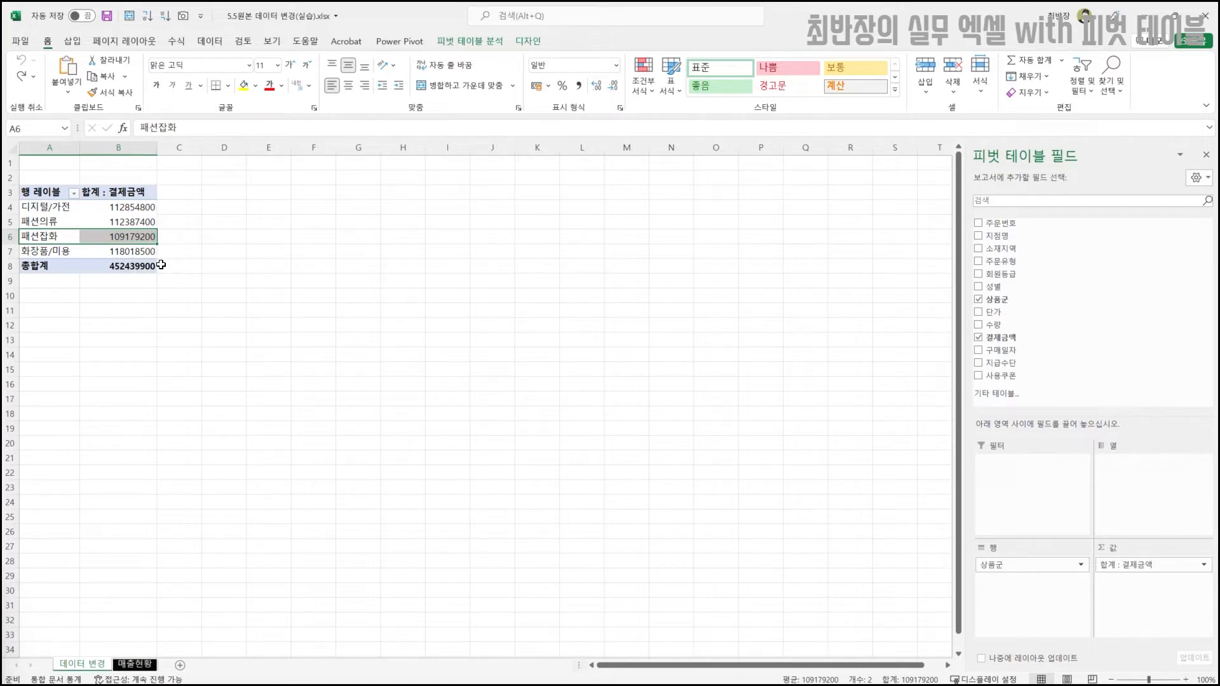
{"action": "left_click", "coordinate": [102, 265]}
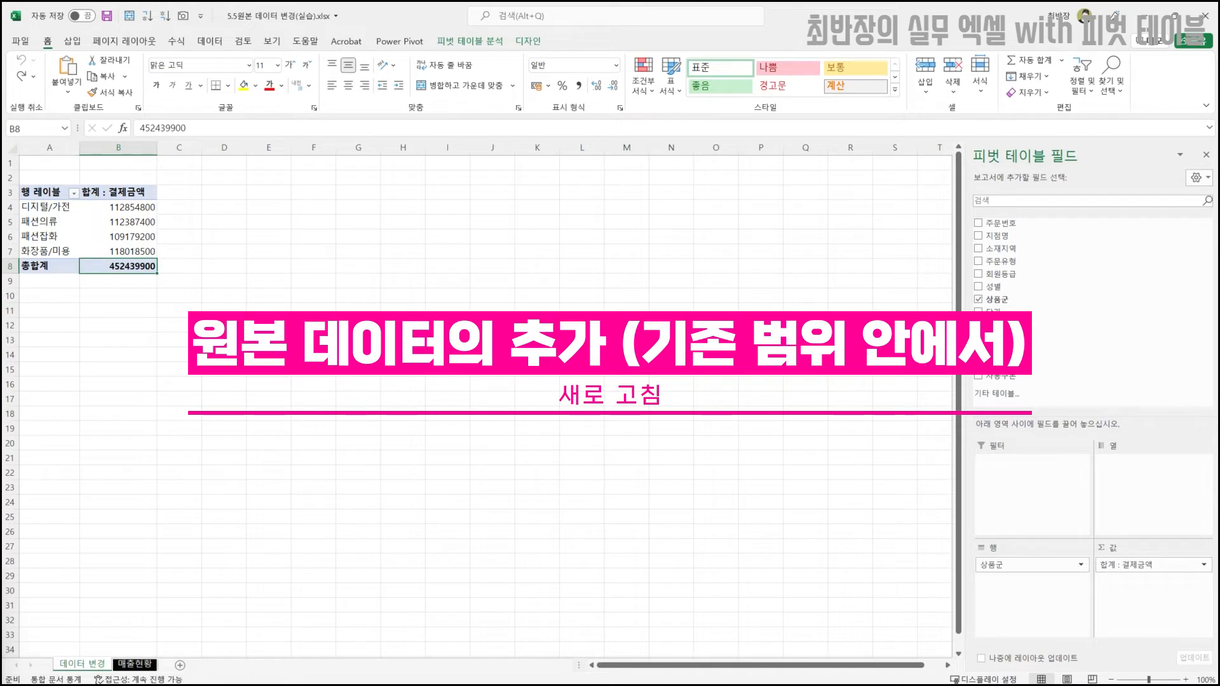
{"action": "left_click", "coordinate": [141, 224]}
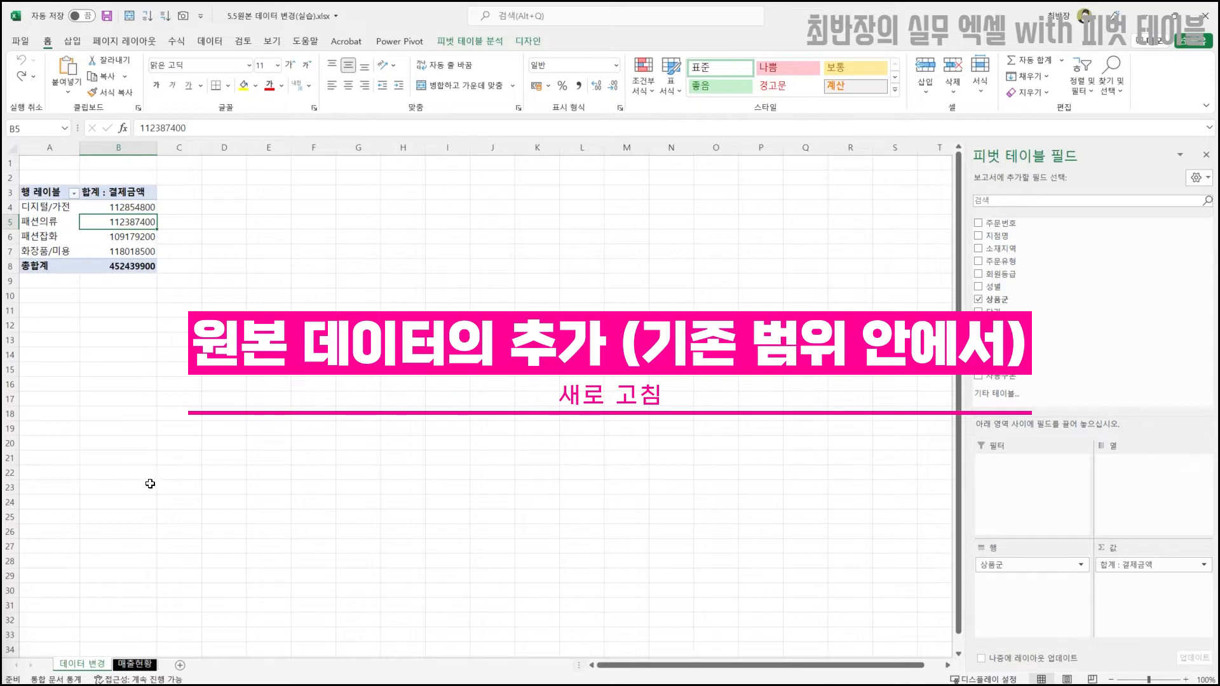
- Select the whole source table on the 매출현황 sheet from cell A1 and examine where its range ends
{"action": "left_click", "coordinate": [130, 664]}
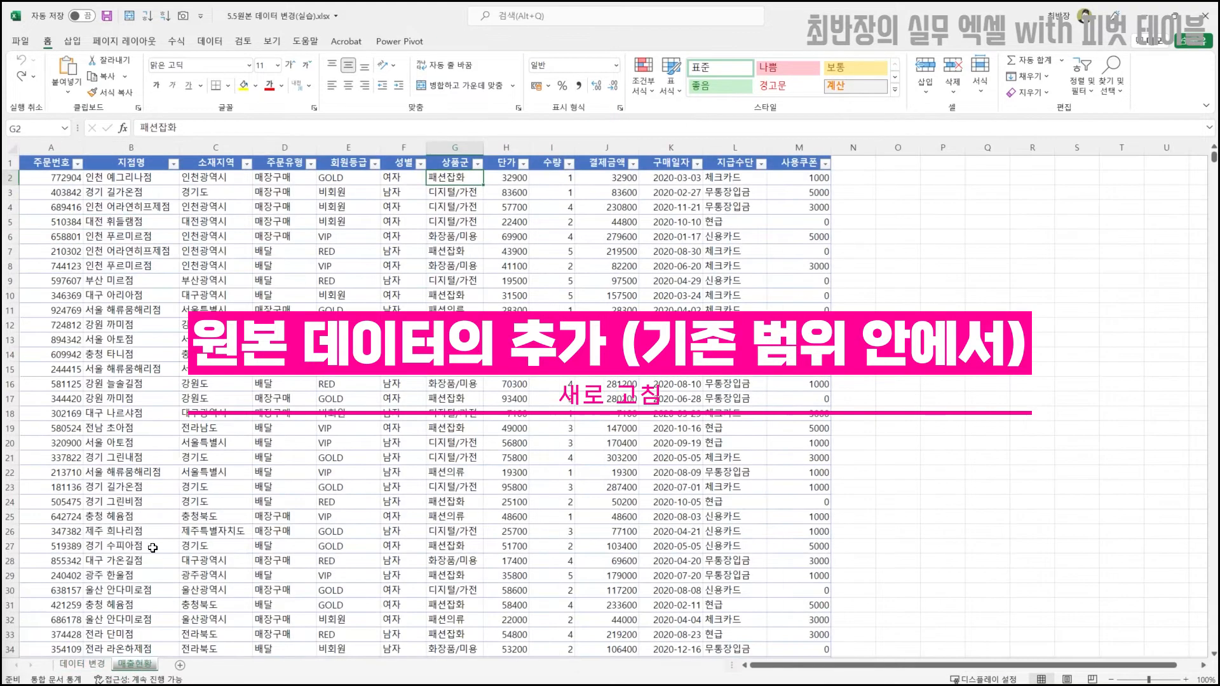
{"action": "left_click_drag", "start_coordinate": [38, 163], "coordinate": [719, 605]}
{"action": "scroll", "coordinate": [720, 605], "scroll_direction": "down", "scroll_amount": 5}
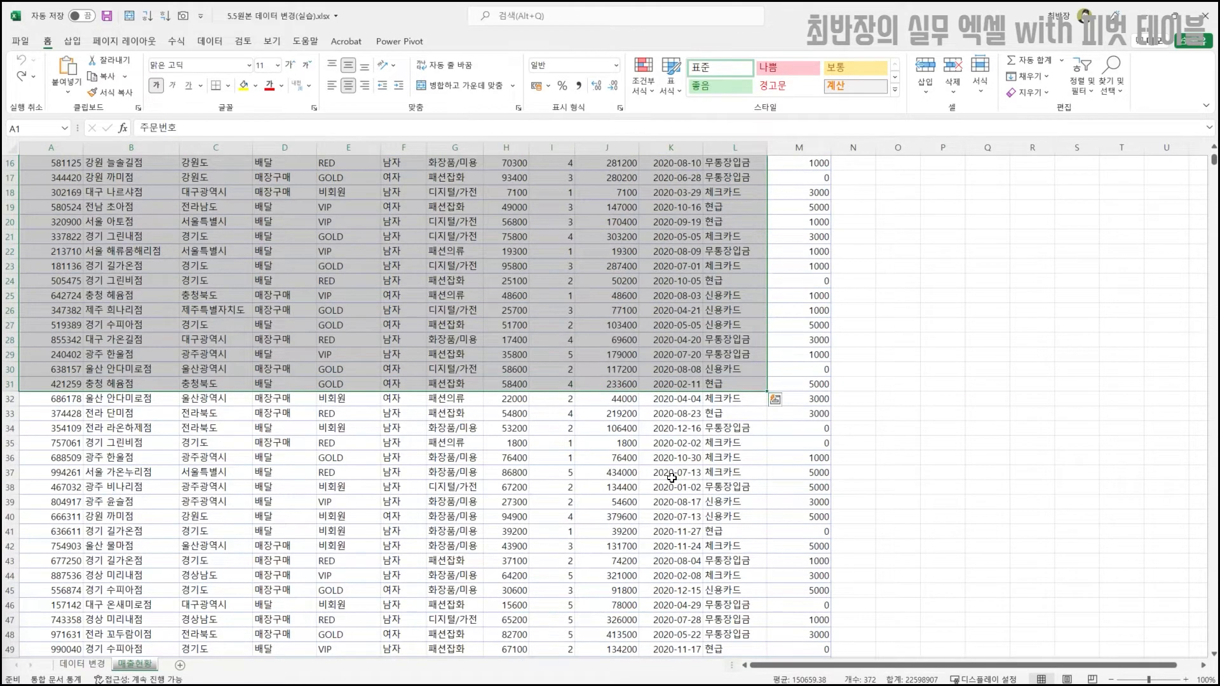
{"action": "key", "text": "ctrl+shift+Right"}
{"action": "key", "text": "ctrl+shift+Down"}
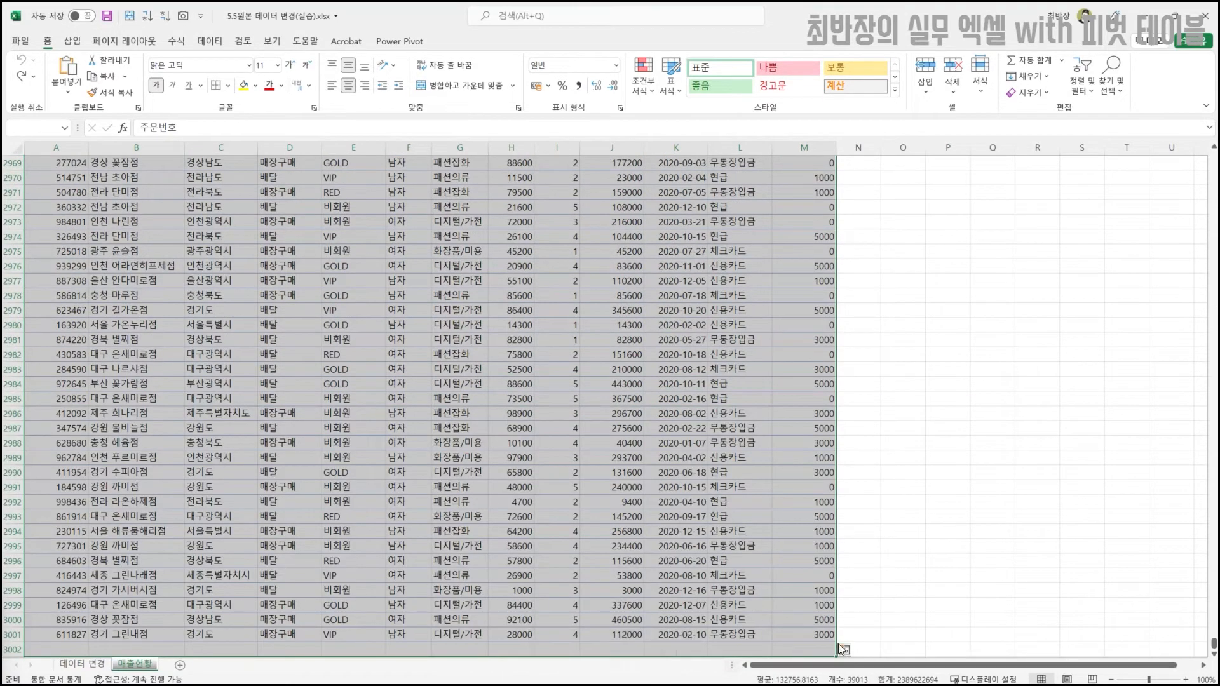
{"action": "scroll", "coordinate": [814, 621], "scroll_direction": "down", "scroll_amount": 2}
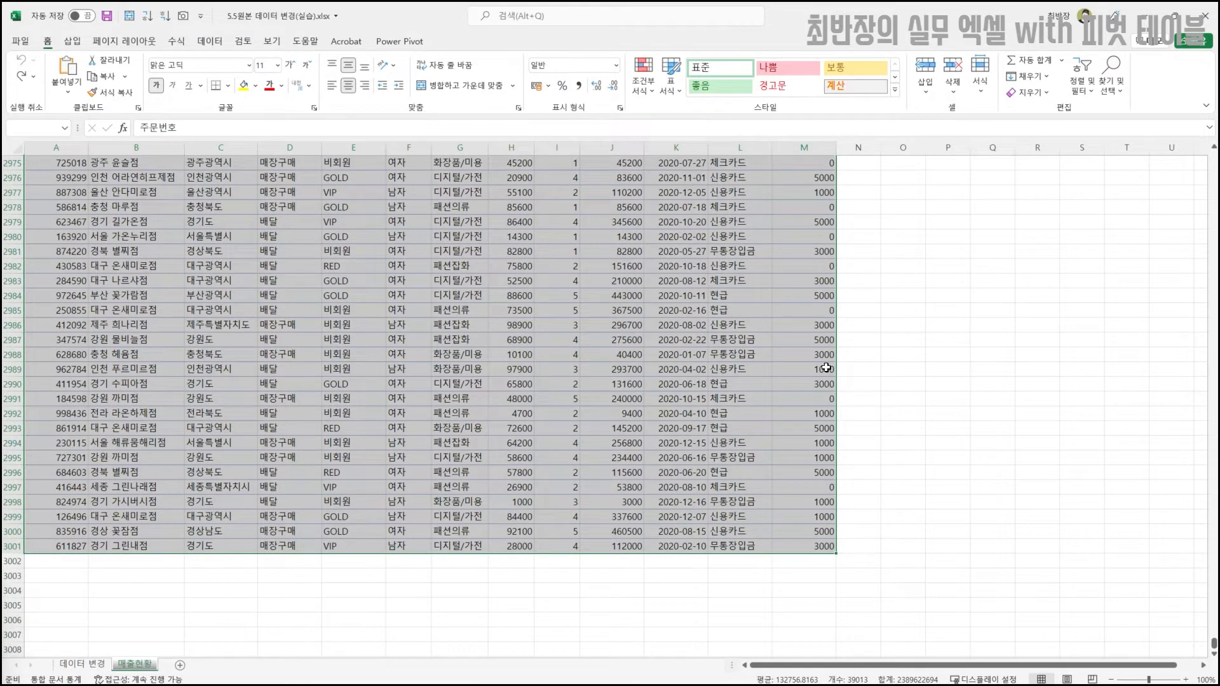
{"action": "key", "text": "ctrl+2"}
{"action": "left_click_drag", "start_coordinate": [767, 534], "coordinate": [848, 561]}
{"action": "mouse_move", "coordinate": [218, 185]}
{"action": "left_mouse_down"}
{"action": "mouse_move", "coordinate": [601, 470]}
{"action": "mouse_move", "coordinate": [730, 532]}
{"action": "left_mouse_up"}
{"action": "mouse_move", "coordinate": [888, 516]}
{"action": "left_mouse_down"}
{"action": "mouse_move", "coordinate": [886, 578]}
{"action": "mouse_move", "coordinate": [791, 602]}
{"action": "left_mouse_up"}
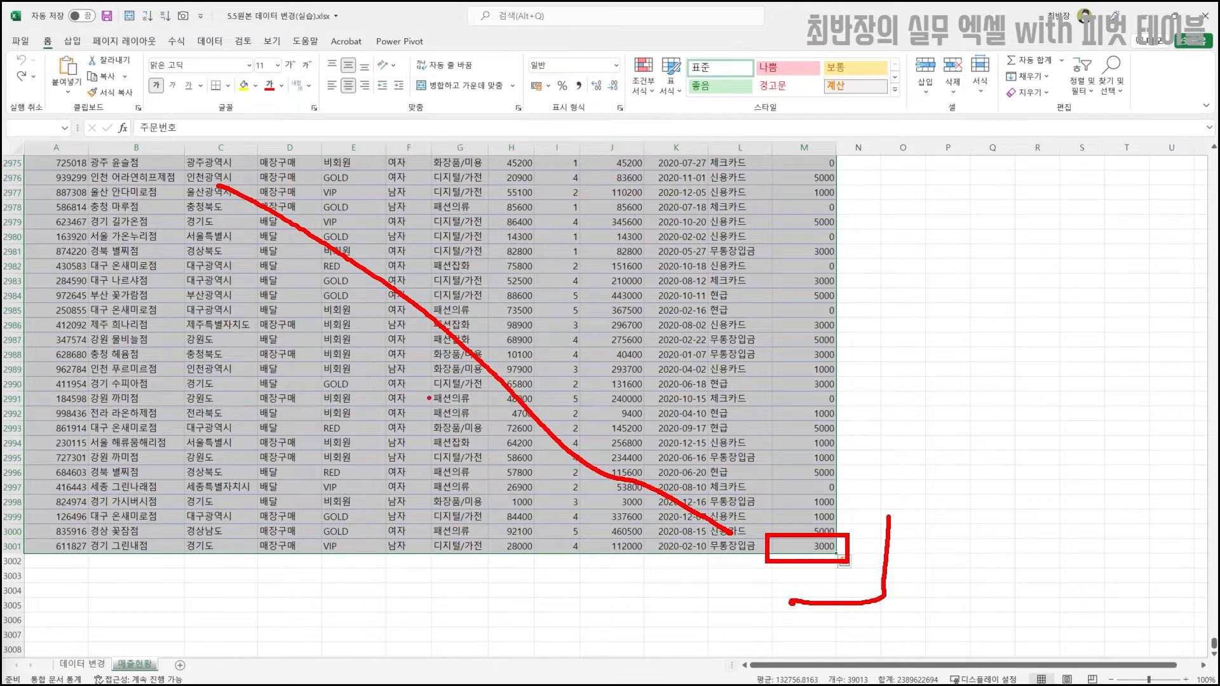
{"action": "left_click_drag", "start_coordinate": [554, 218], "coordinate": [583, 327]}
{"action": "mouse_move", "coordinate": [204, 248]}
{"action": "left_mouse_down"}
{"action": "mouse_move", "coordinate": [185, 272]}
{"action": "mouse_move", "coordinate": [210, 396]}
{"action": "left_mouse_up"}
{"action": "left_click_drag", "start_coordinate": [113, 213], "coordinate": [141, 429]}
{"action": "left_click_drag", "start_coordinate": [716, 218], "coordinate": [700, 352]}
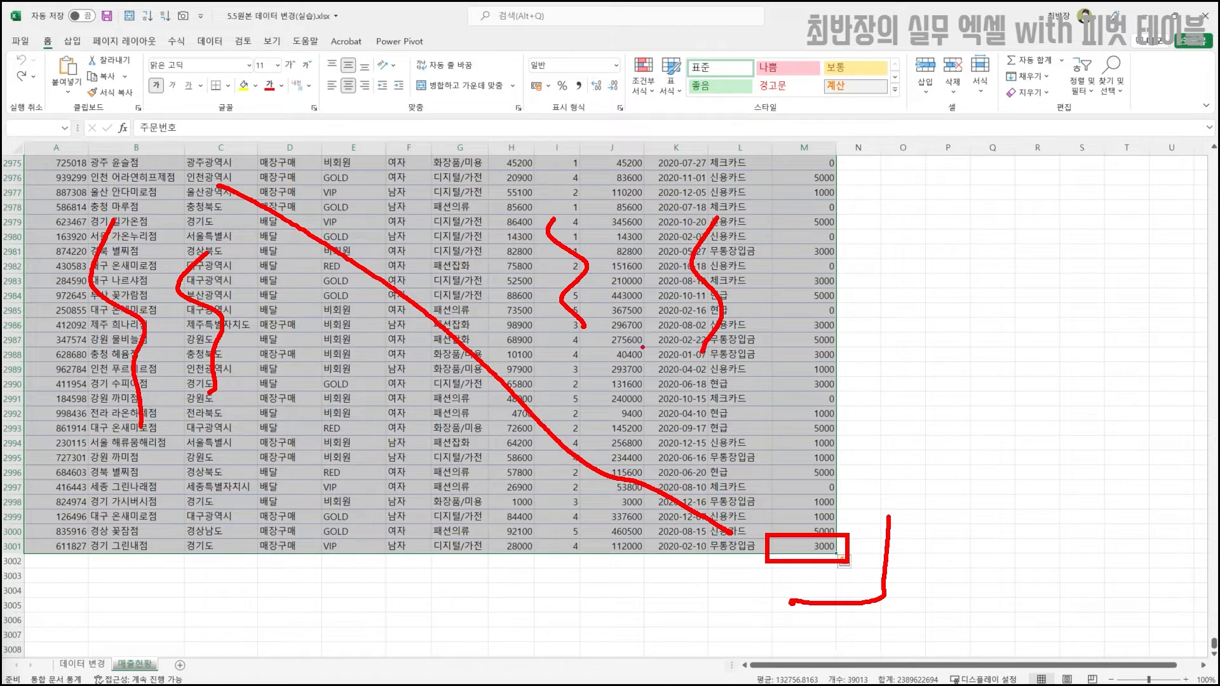
{"action": "key", "text": "Escape"}
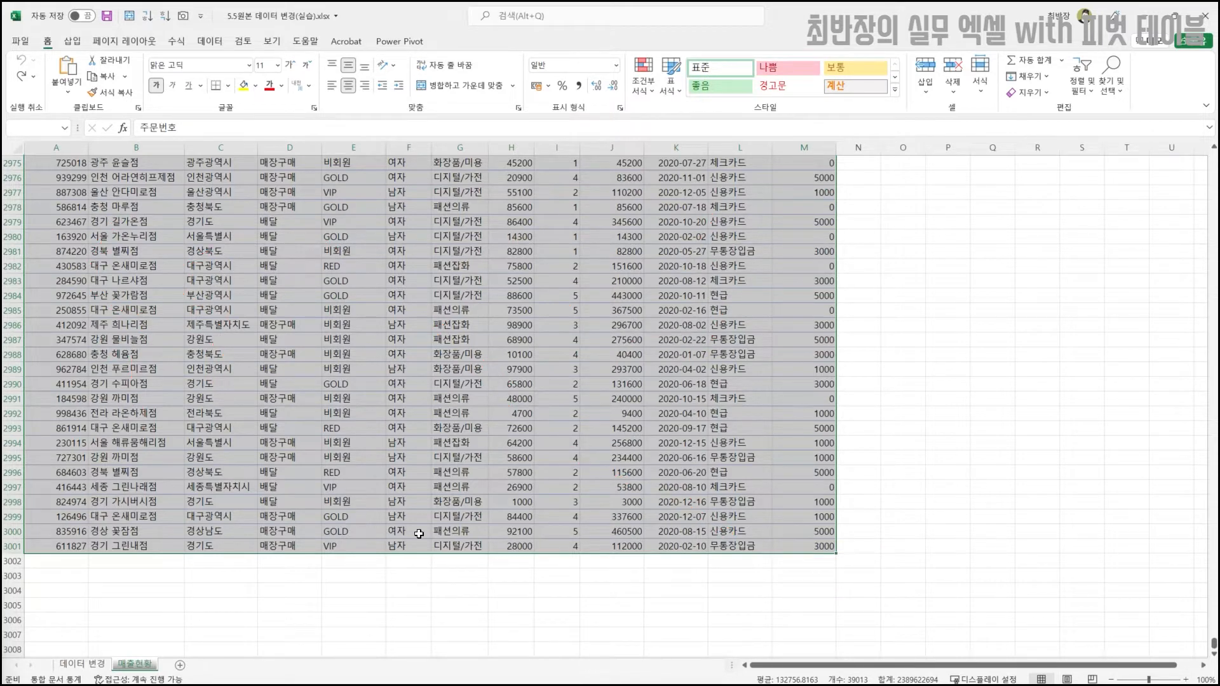
{"action": "key", "text": "ctrl+2"}
{"action": "mouse_move", "coordinate": [291, 624]}
{"action": "left_mouse_down"}
{"action": "mouse_move", "coordinate": [280, 621]}
{"action": "mouse_move", "coordinate": [289, 629]}
{"action": "left_mouse_up"}
{"action": "left_click_drag", "start_coordinate": [533, 619], "coordinate": [520, 630]}
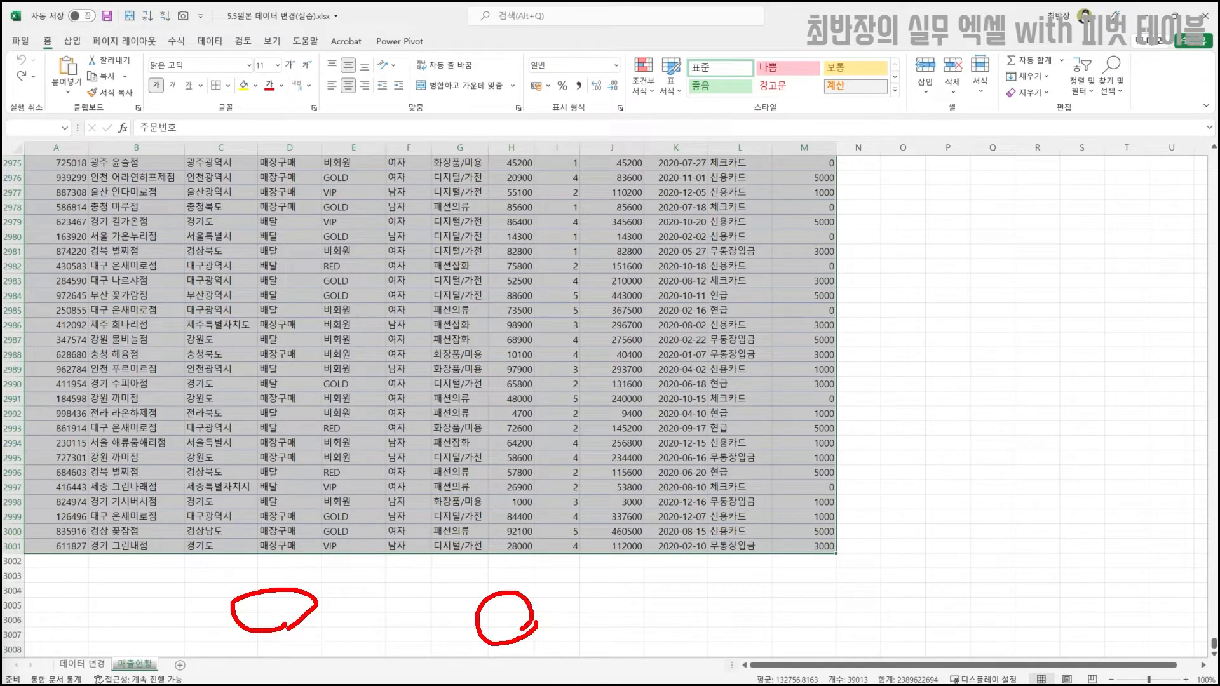
{"action": "key", "text": "Escape"}
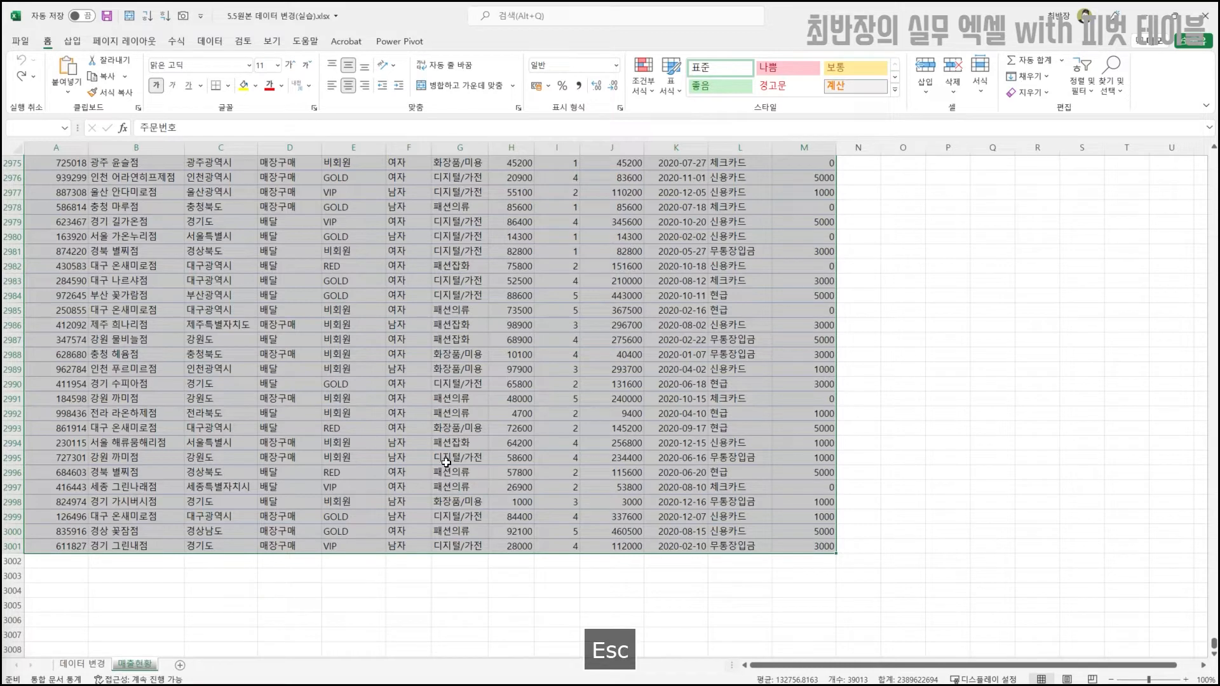
- Insert a blank row at row 3 of the 매출현황 source table, directly below the first record
{"action": "key", "text": "ctrl+Home"}
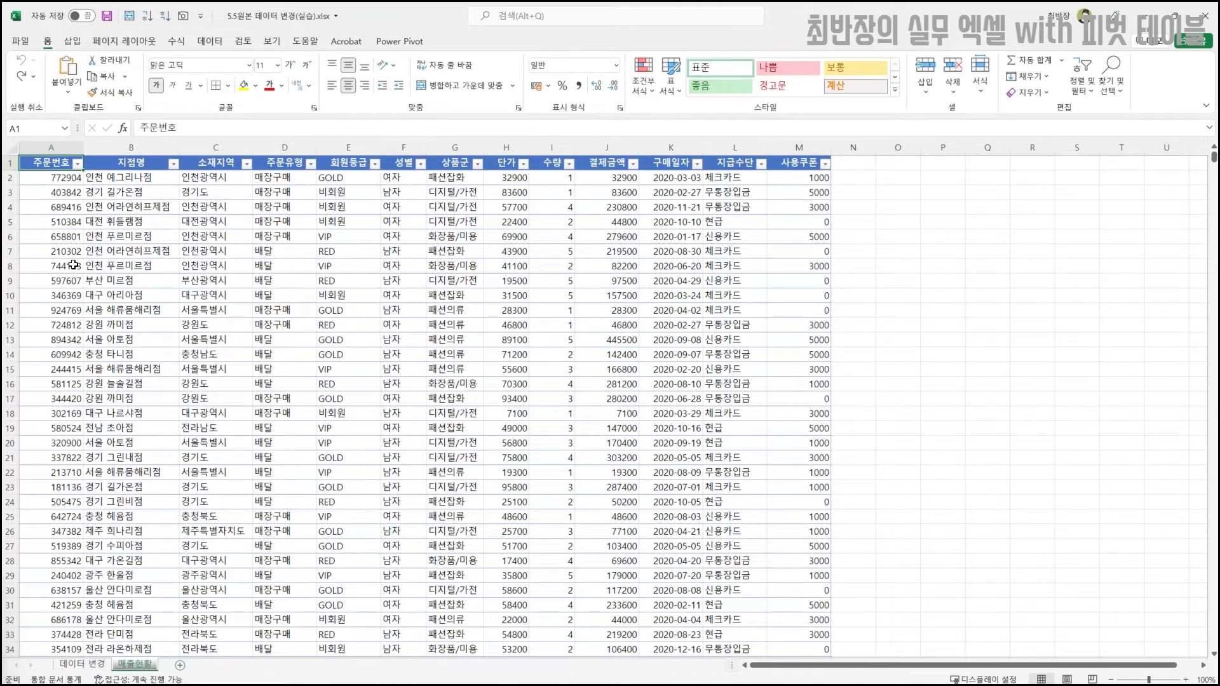
{"action": "left_click", "coordinate": [201, 234]}
{"action": "left_click_drag", "start_coordinate": [29, 179], "coordinate": [37, 188]}
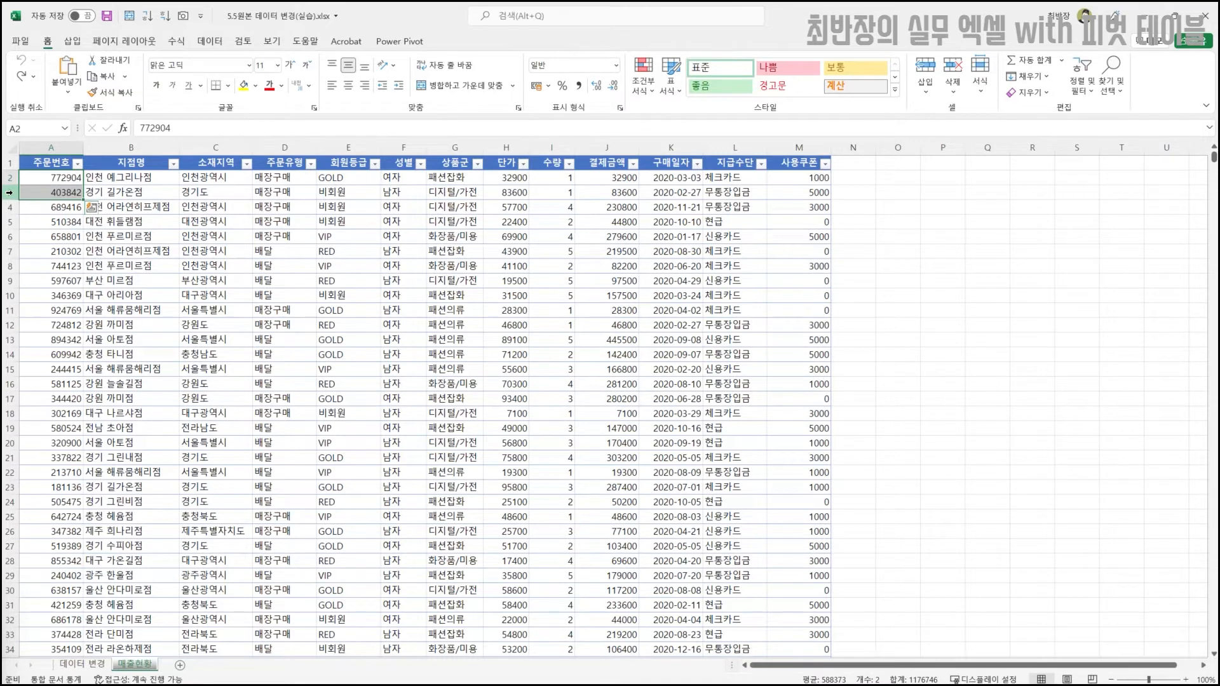
{"action": "right_click", "coordinate": [9, 192]}
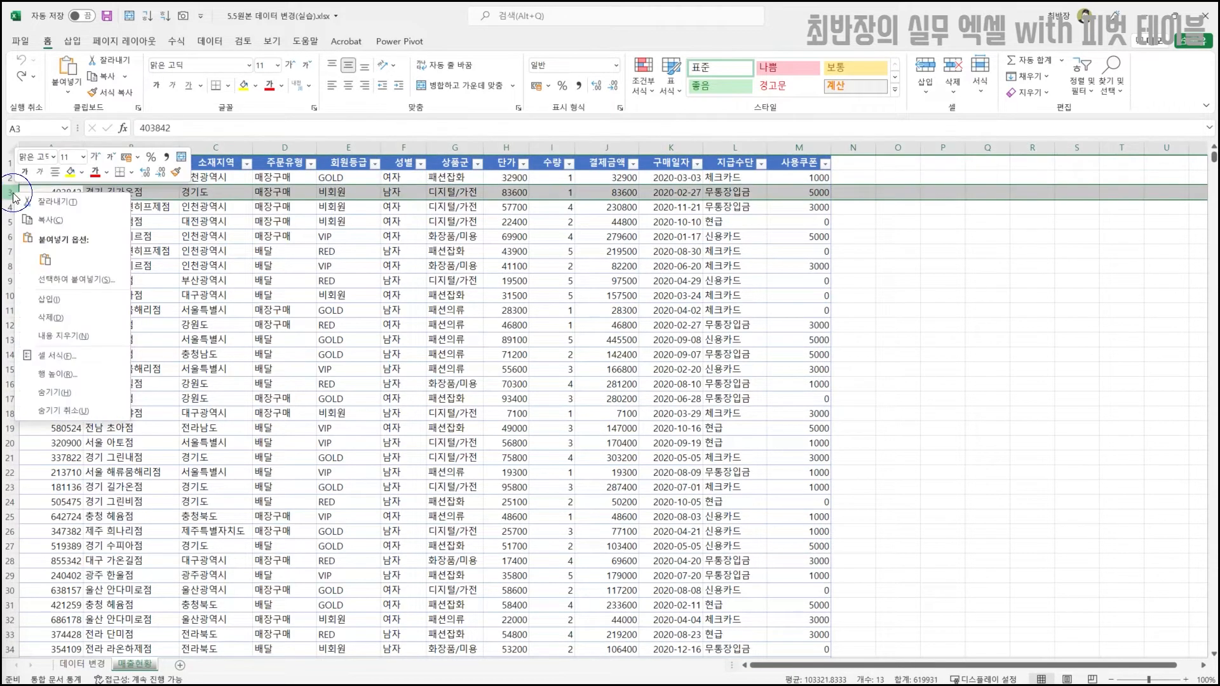
{"action": "left_click", "coordinate": [72, 303]}
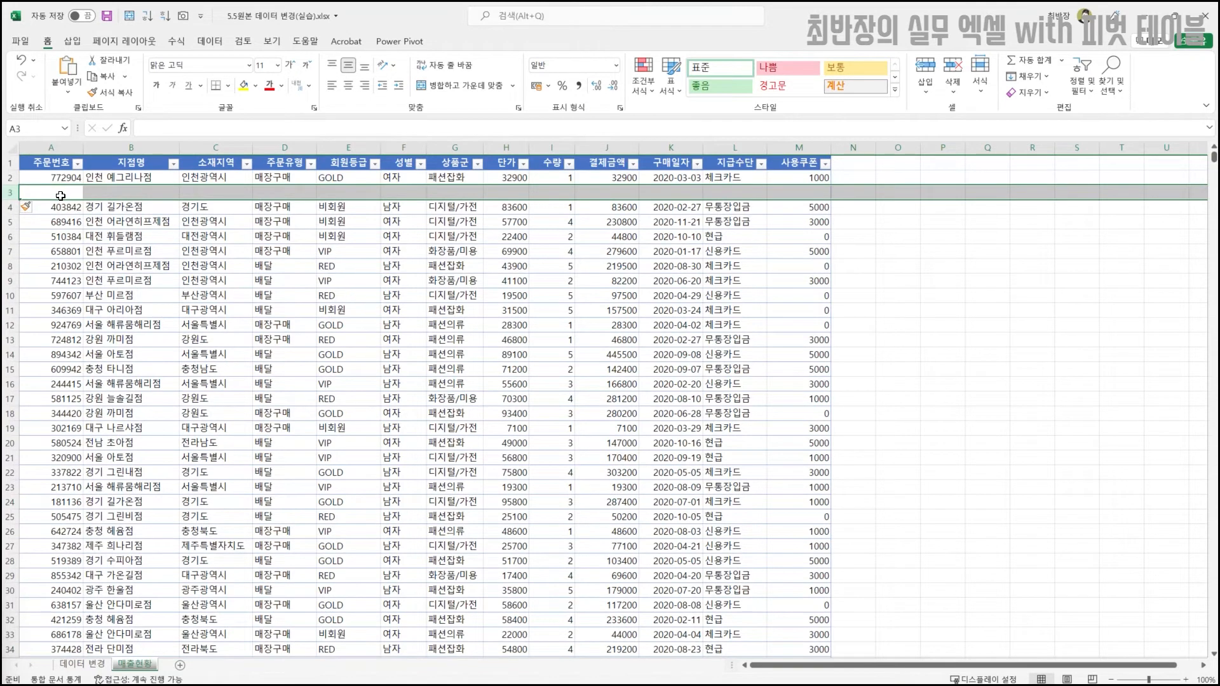
- Enter 도서 as the 상품군 of the new record in cell G3
{"action": "left_click", "coordinate": [60, 195]}
{"action": "left_click", "coordinate": [453, 191]}
{"action": "type", "text": "도서"}
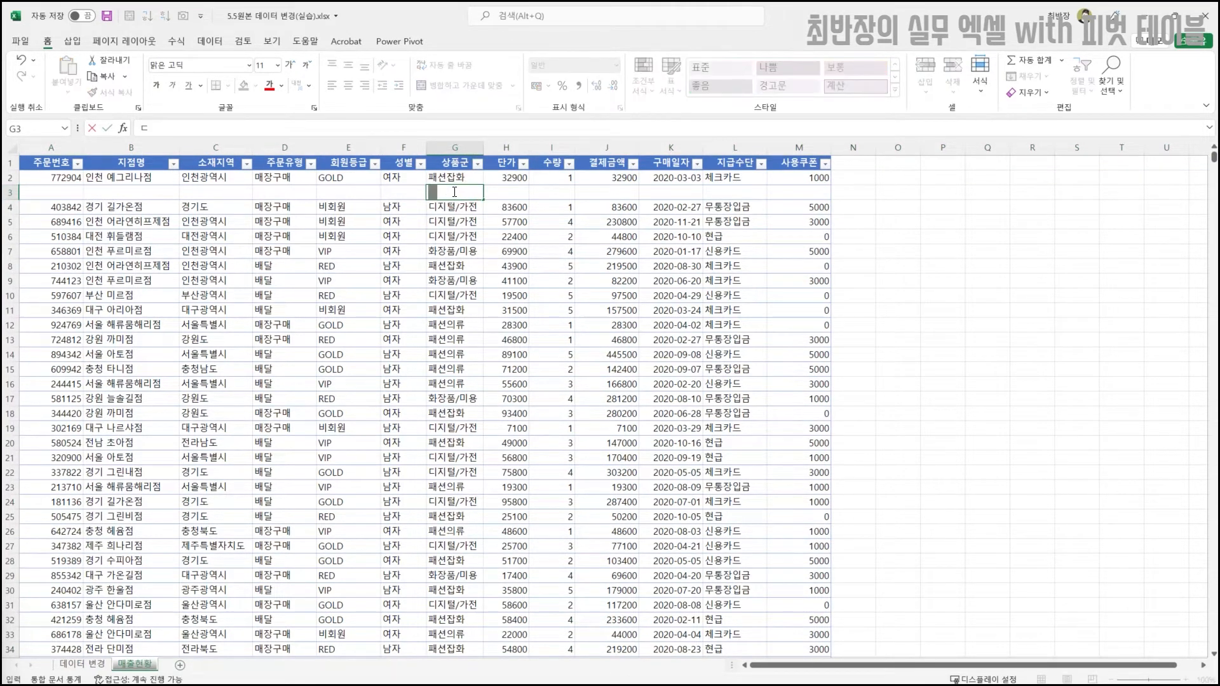
{"action": "key", "text": "Return"}
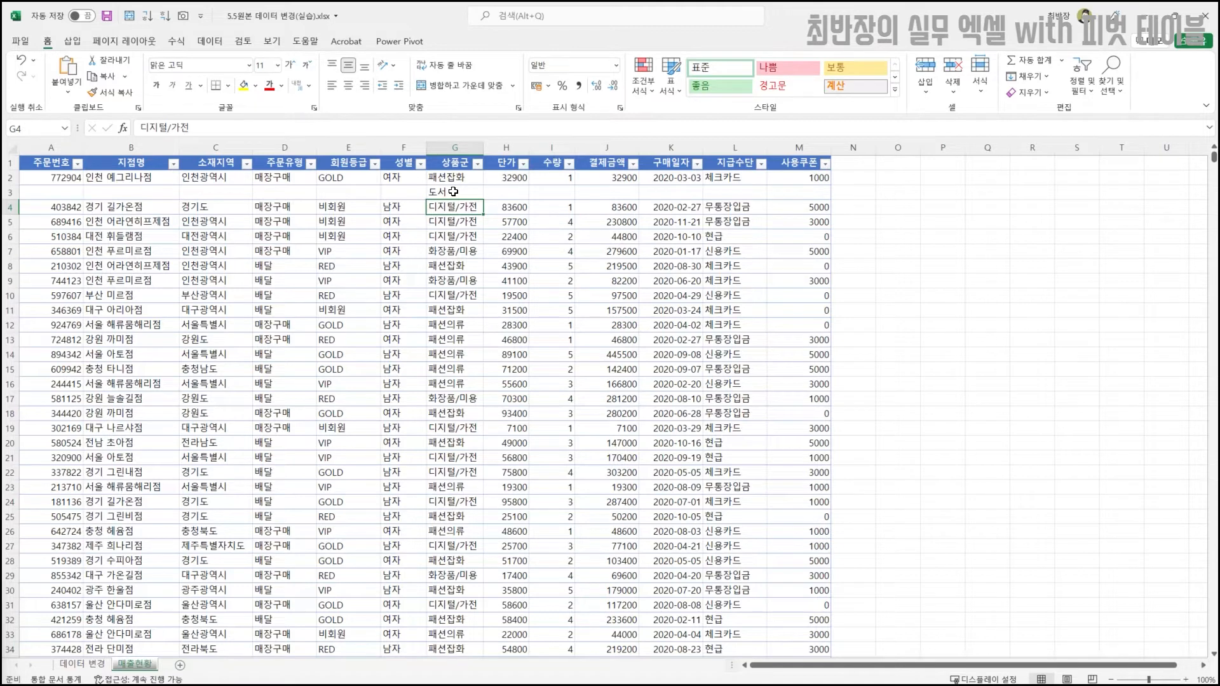
- Set the 결제금액 of the new 도서 record to 10000 in cell J3
{"action": "left_click", "coordinate": [515, 193]}
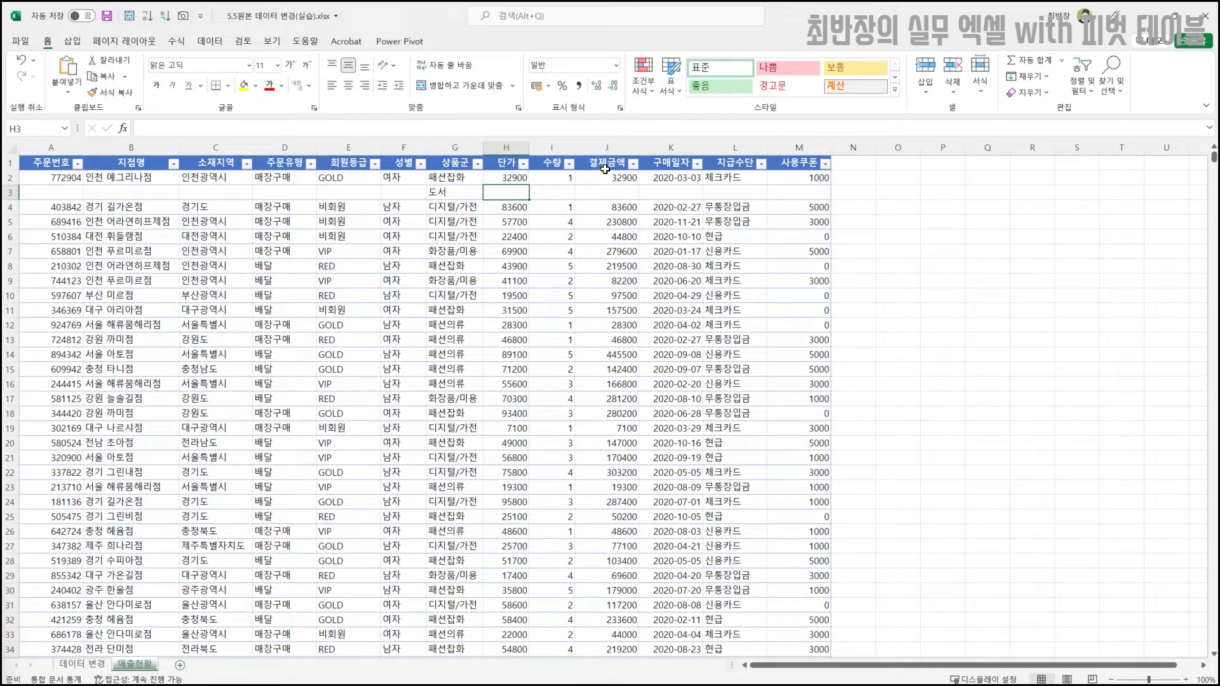
{"action": "type", "text": "1"}
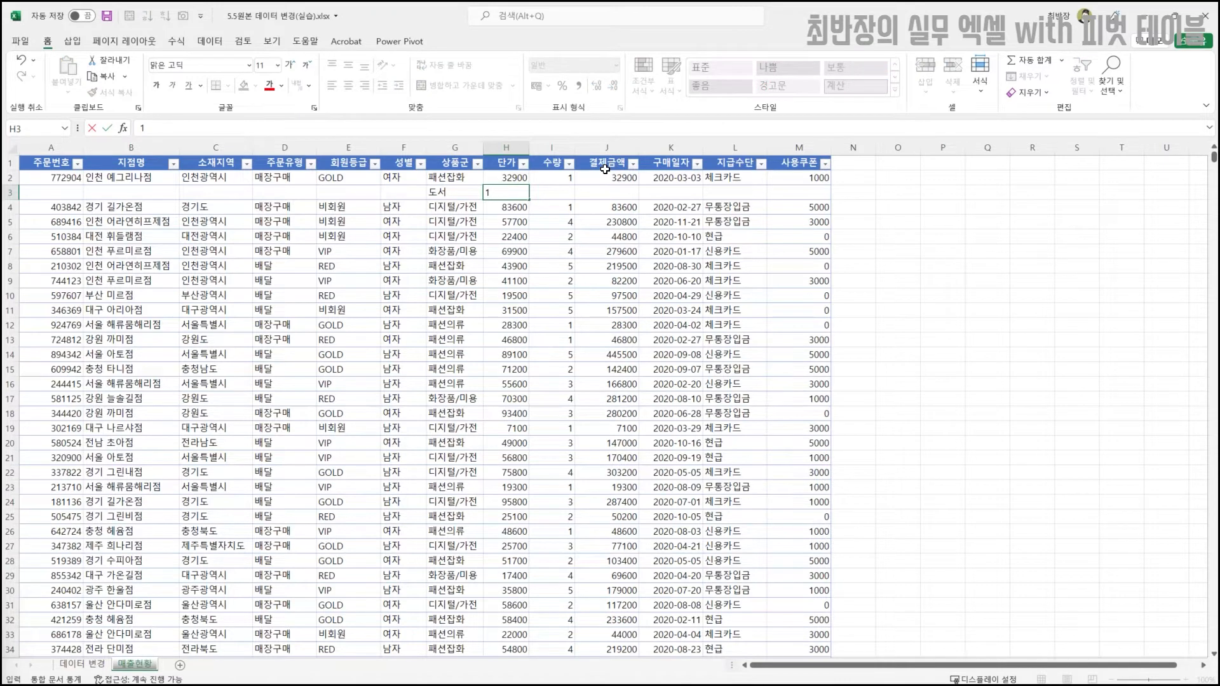
{"action": "key", "text": "Escape"}
{"action": "key", "text": "Right"}
{"action": "key", "text": "Right"}
{"action": "type", "text": "100"}
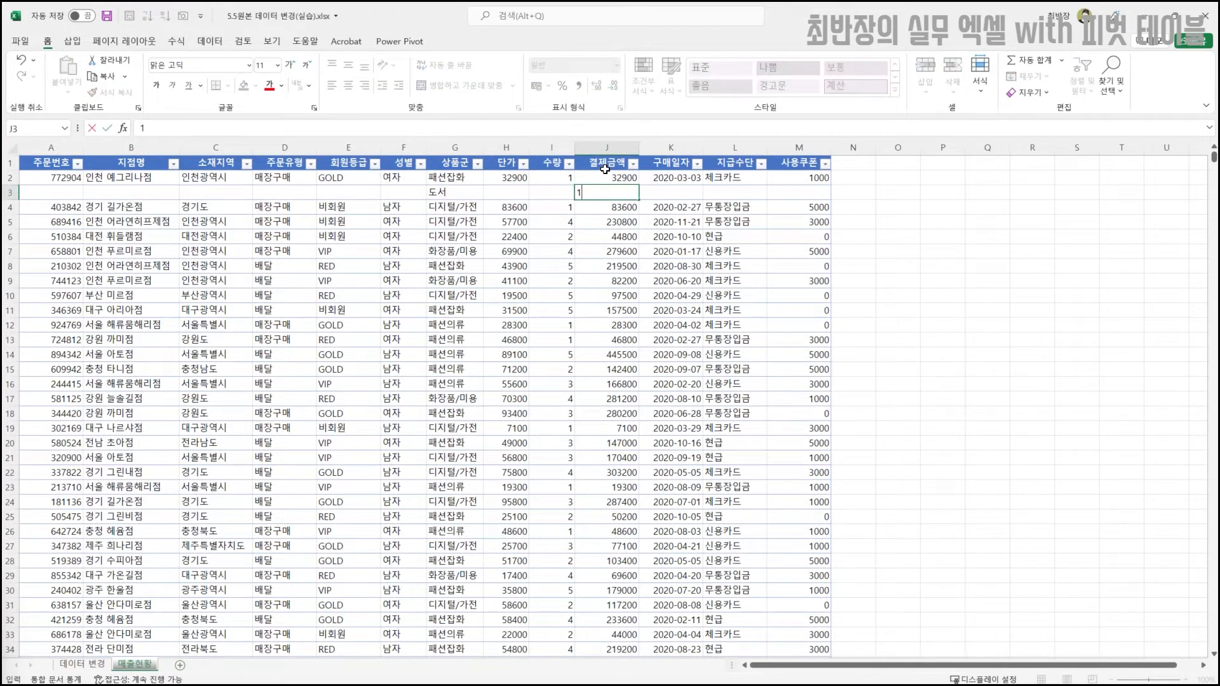
{"action": "key", "text": "Return"}
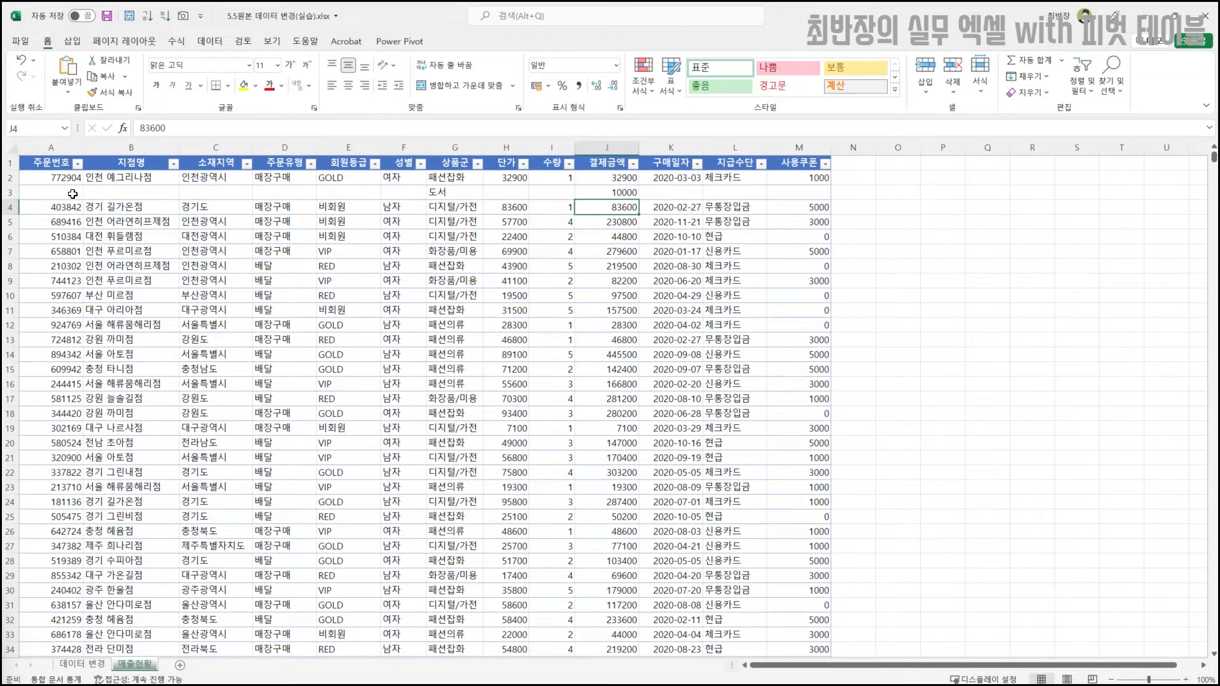
- Fill in the 주문번호 of the new 도서 record in cell A3 and review the completed row 3
{"action": "left_click", "coordinate": [71, 193]}
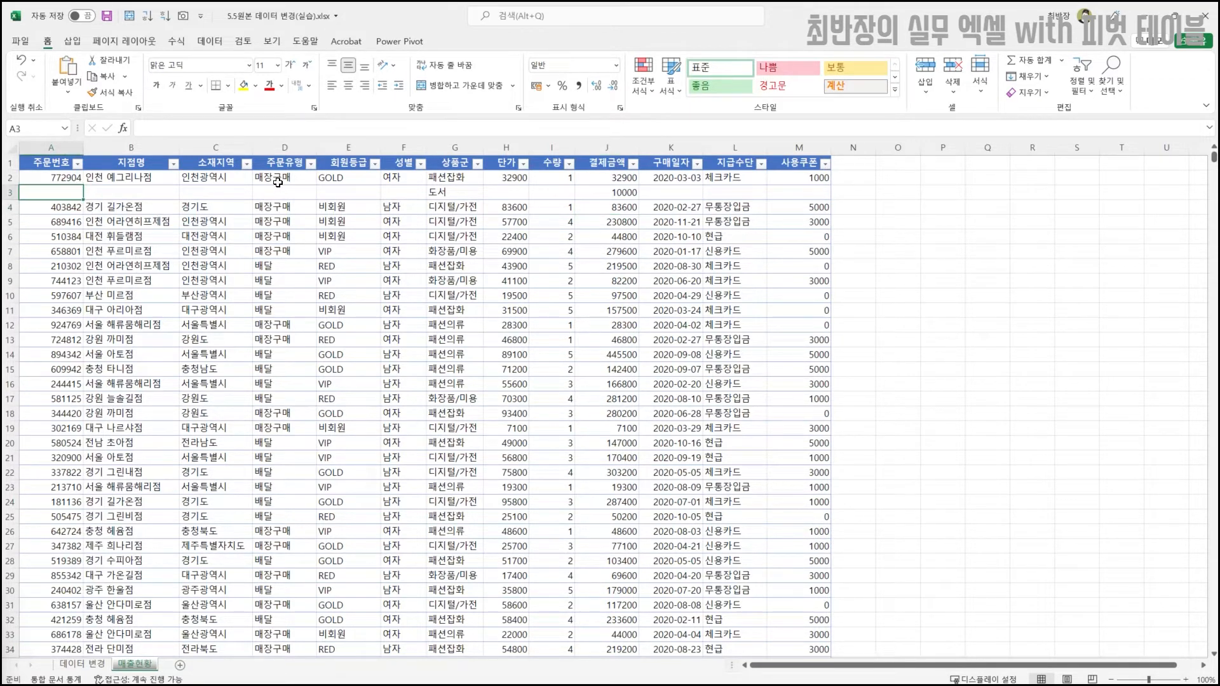
{"action": "type", "text": "123"}
{"action": "key", "text": "Return"}
{"action": "left_click_drag", "start_coordinate": [56, 191], "coordinate": [814, 194]}
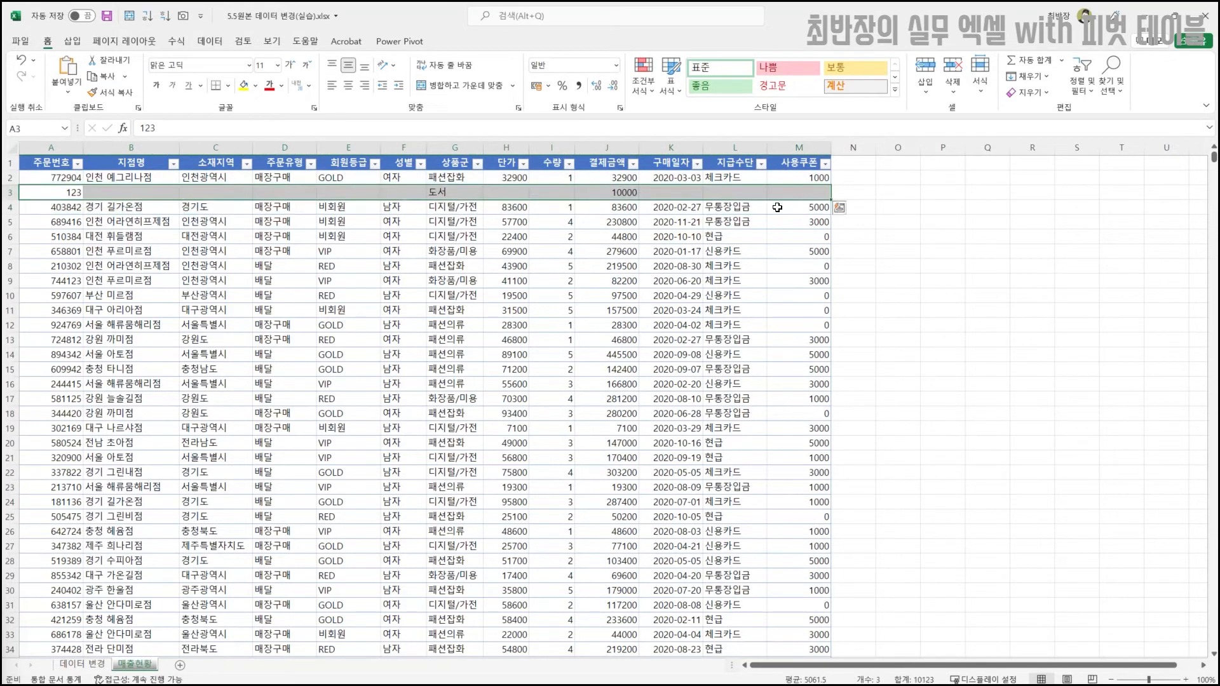
{"action": "left_click", "coordinate": [12, 192]}
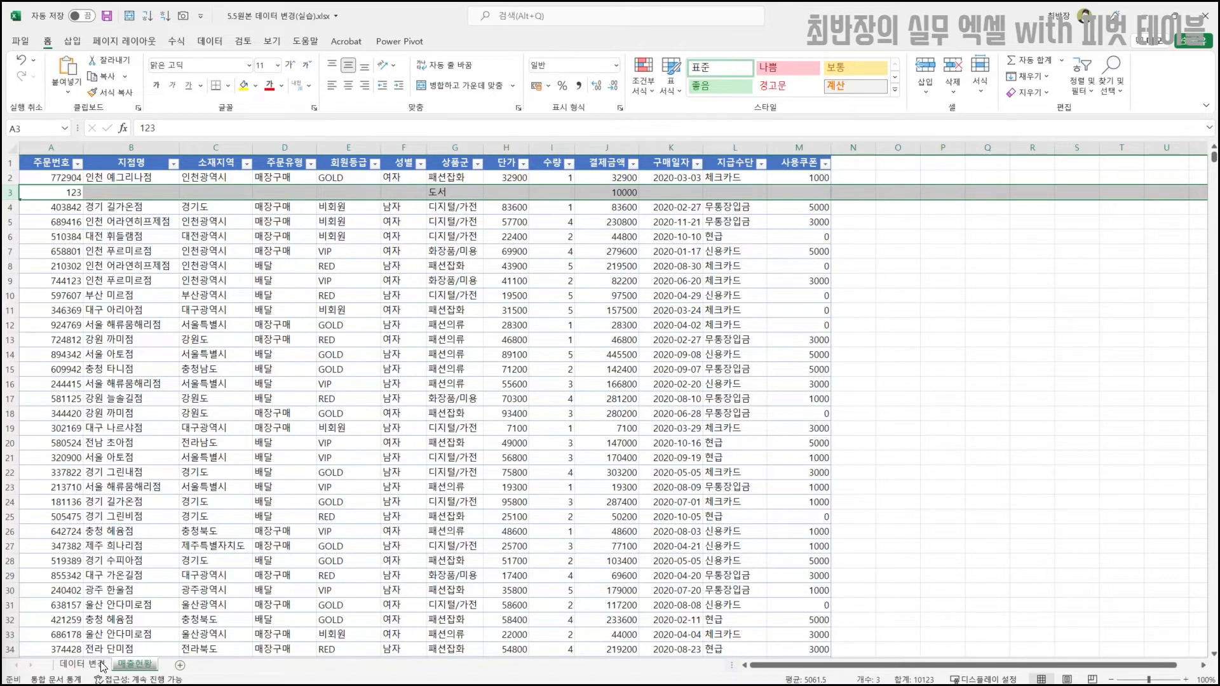
- Refresh the pivot table on the 데이터 변경 sheet so it includes the record added to the source table
{"action": "left_click", "coordinate": [135, 664]}
{"action": "left_click", "coordinate": [149, 249]}
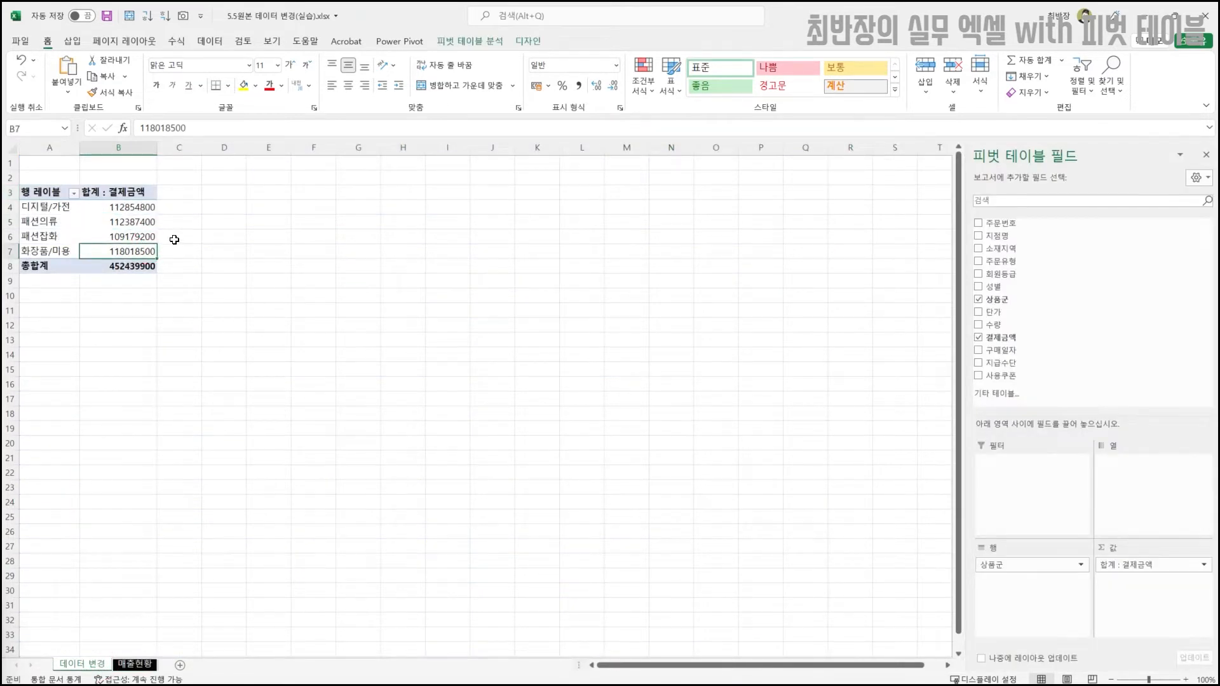
{"action": "left_click", "coordinate": [209, 40]}
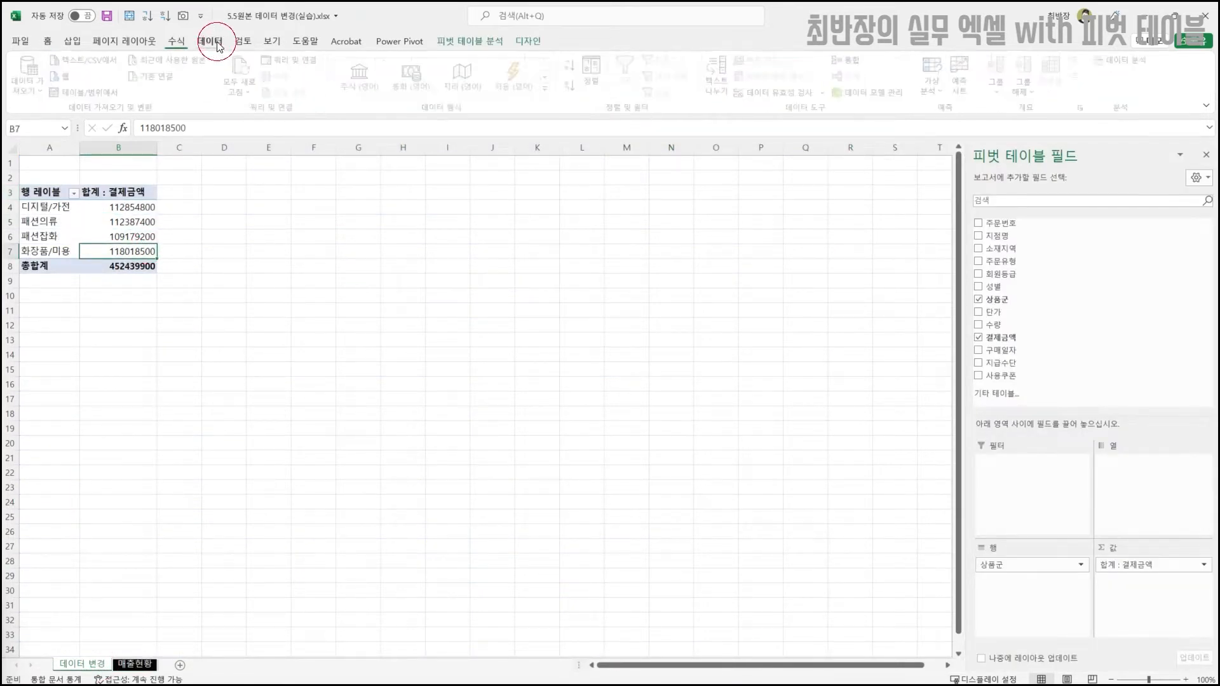
{"action": "left_click", "coordinate": [254, 70]}
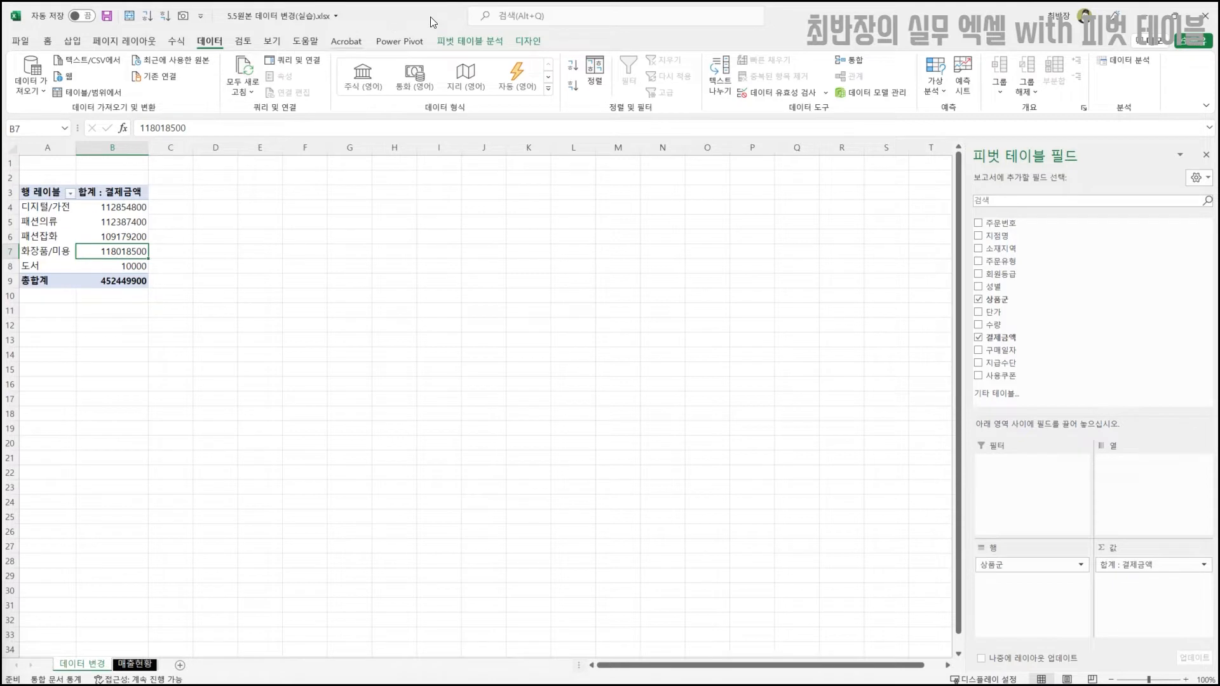
- Go to the end of the source data on the 매출현황 sheet and examine its last rows
{"action": "left_click", "coordinate": [462, 42]}
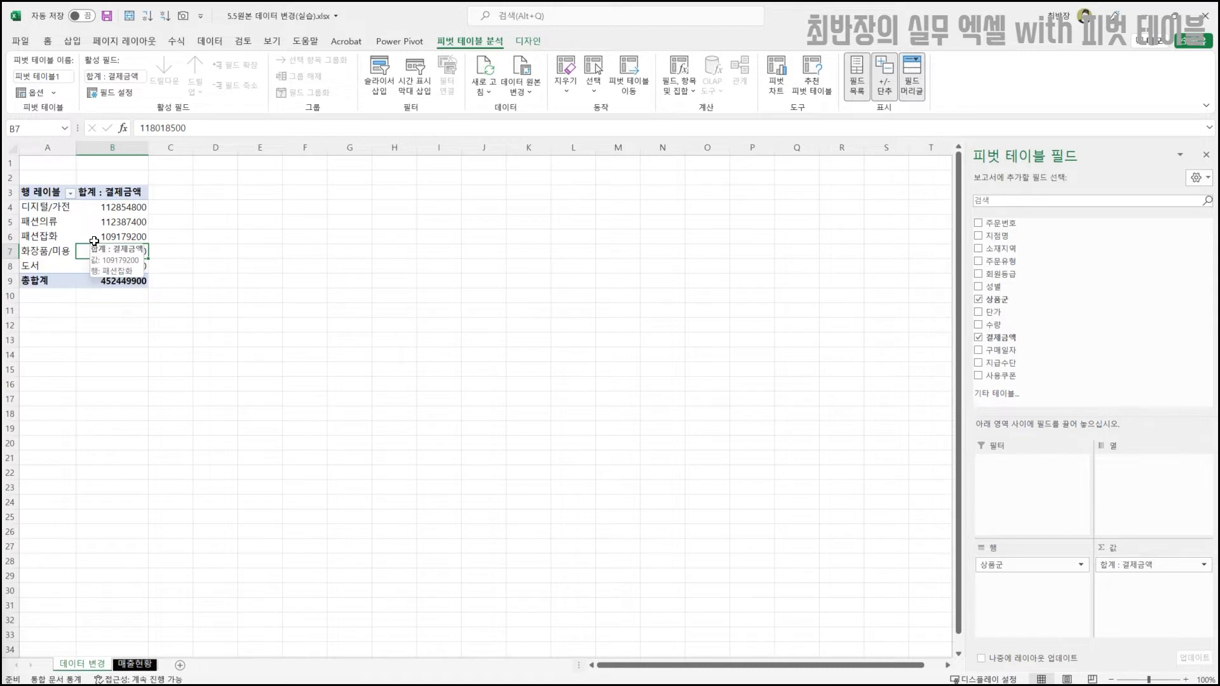
{"action": "left_click", "coordinate": [57, 225]}
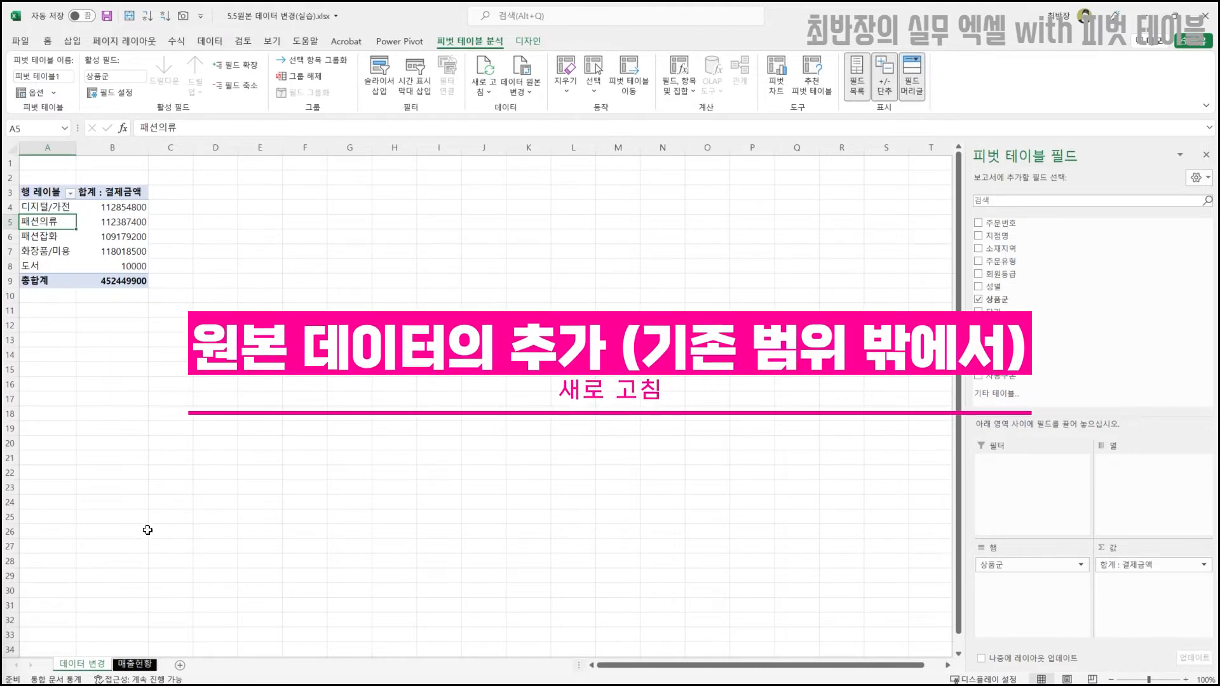
{"action": "left_click", "coordinate": [135, 664]}
{"action": "left_click", "coordinate": [221, 253]}
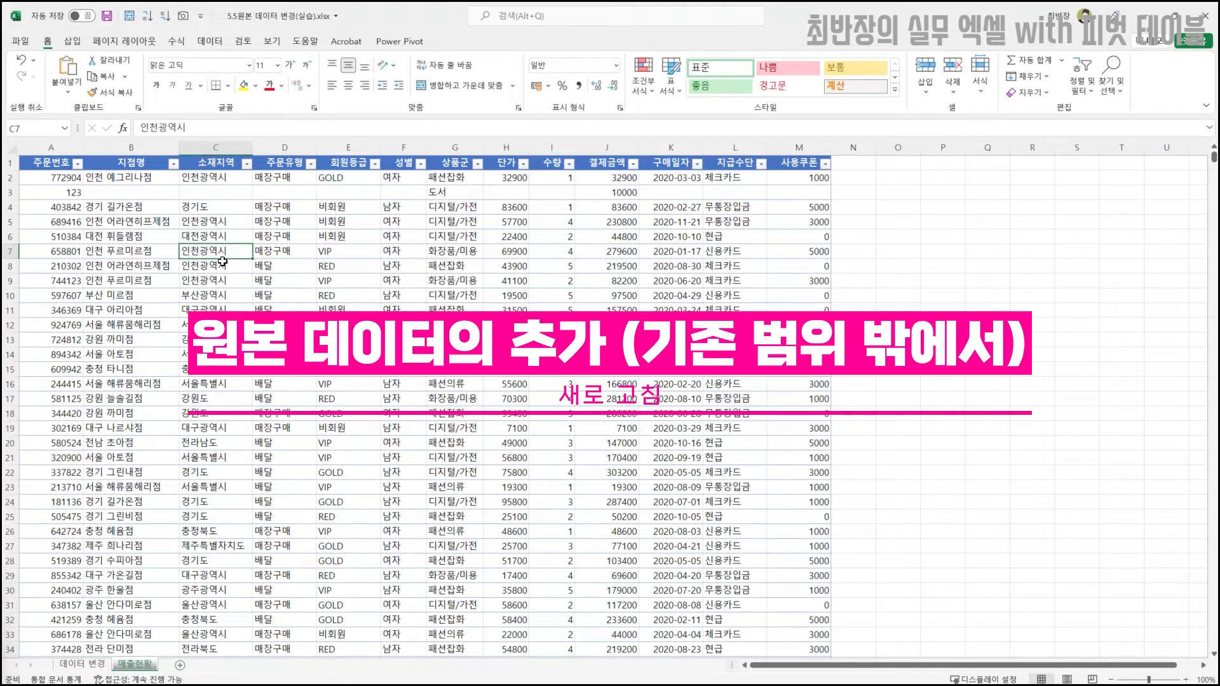
{"action": "key", "text": "ctrl+End"}
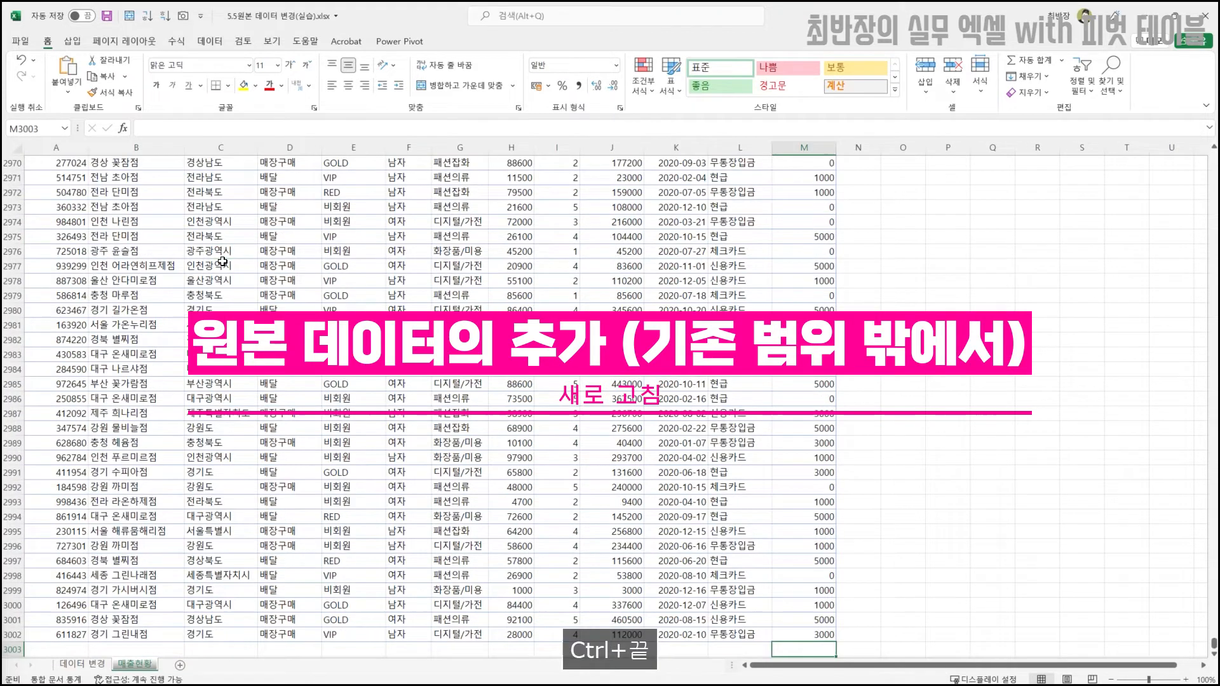
{"action": "scroll", "coordinate": [267, 409], "scroll_direction": "down", "scroll_amount": 5}
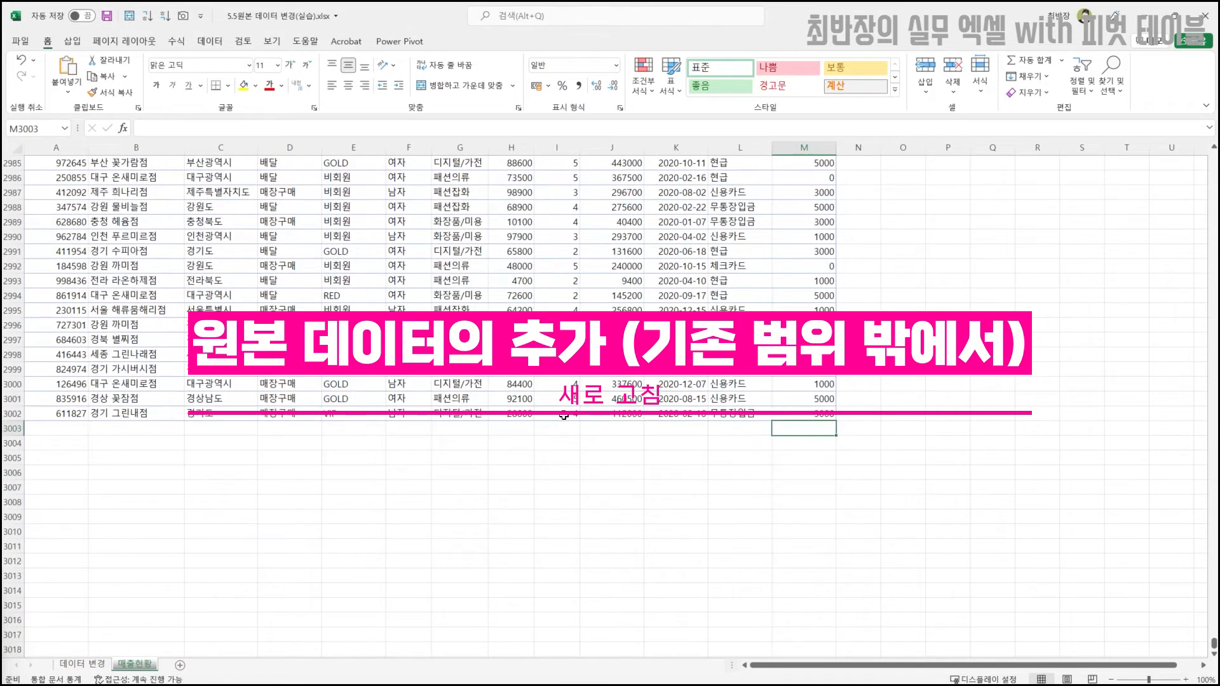
{"action": "left_click_drag", "start_coordinate": [788, 414], "coordinate": [84, 281]}
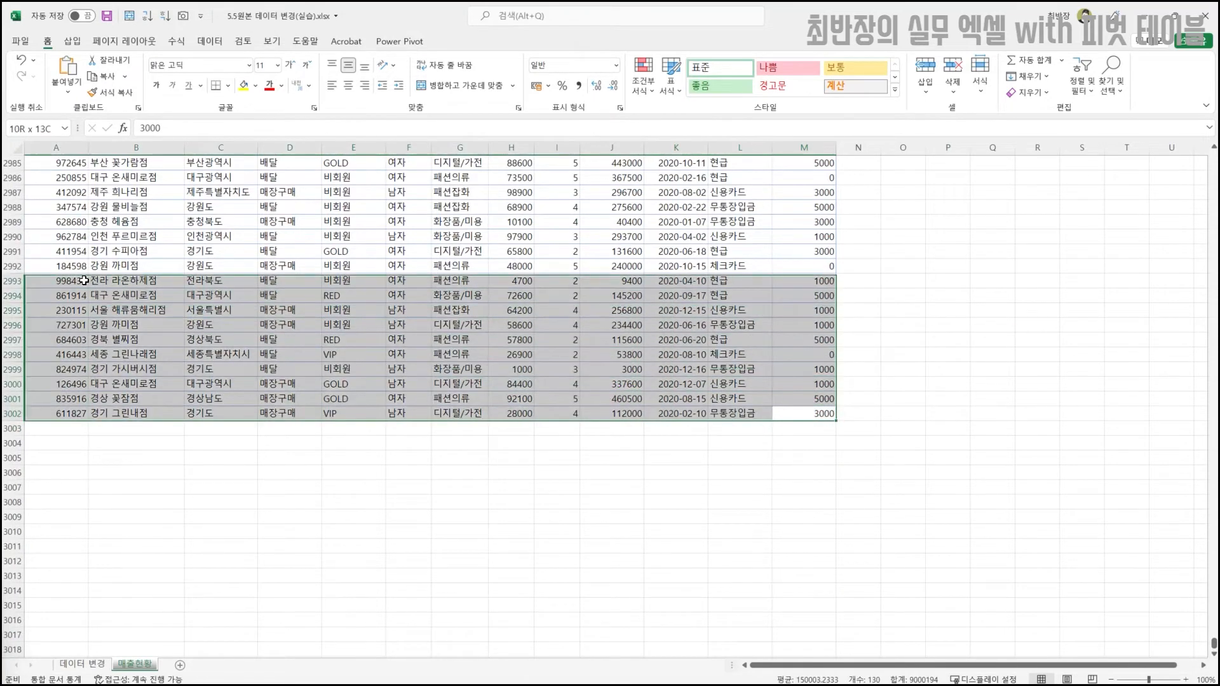
{"action": "left_click", "coordinate": [664, 355]}
{"action": "key", "text": "ctrl+2"}
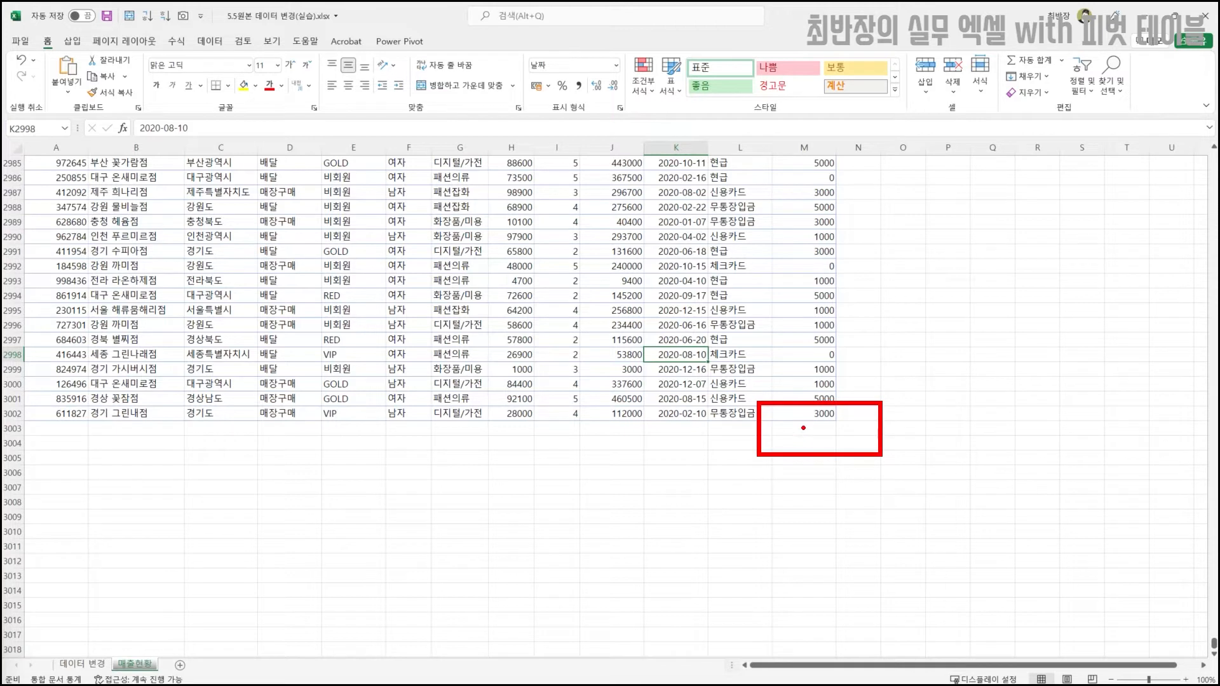
{"action": "key", "text": "Escape"}
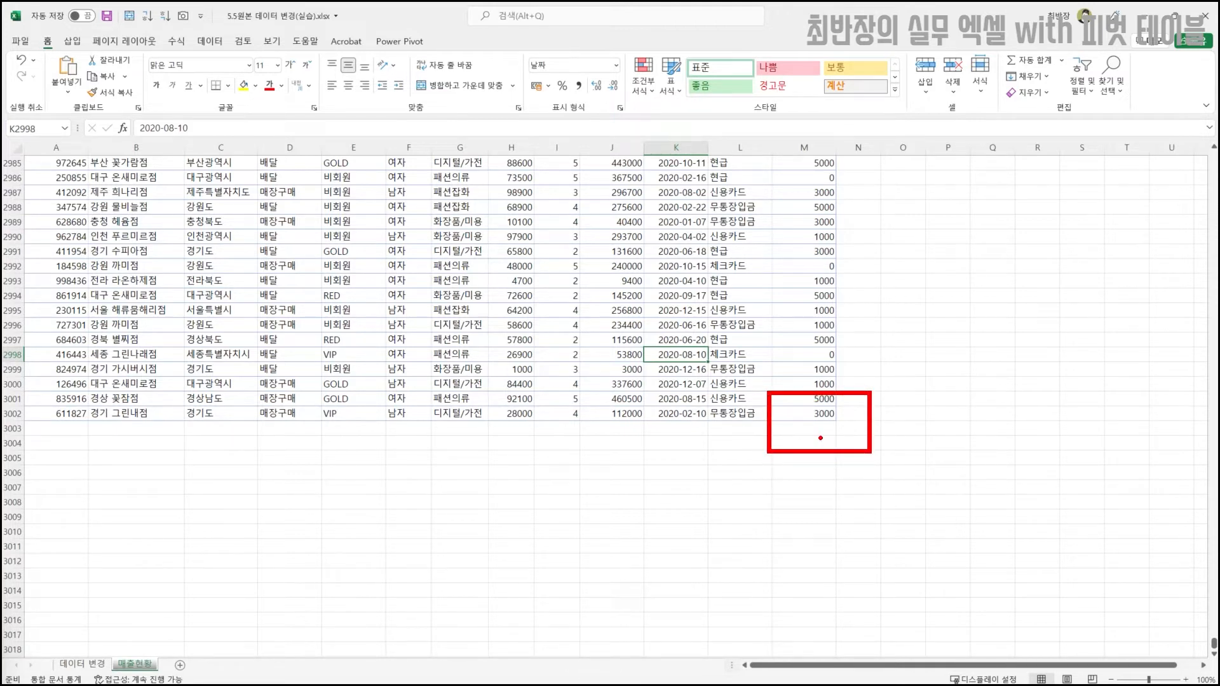
{"action": "key", "text": "Escape"}
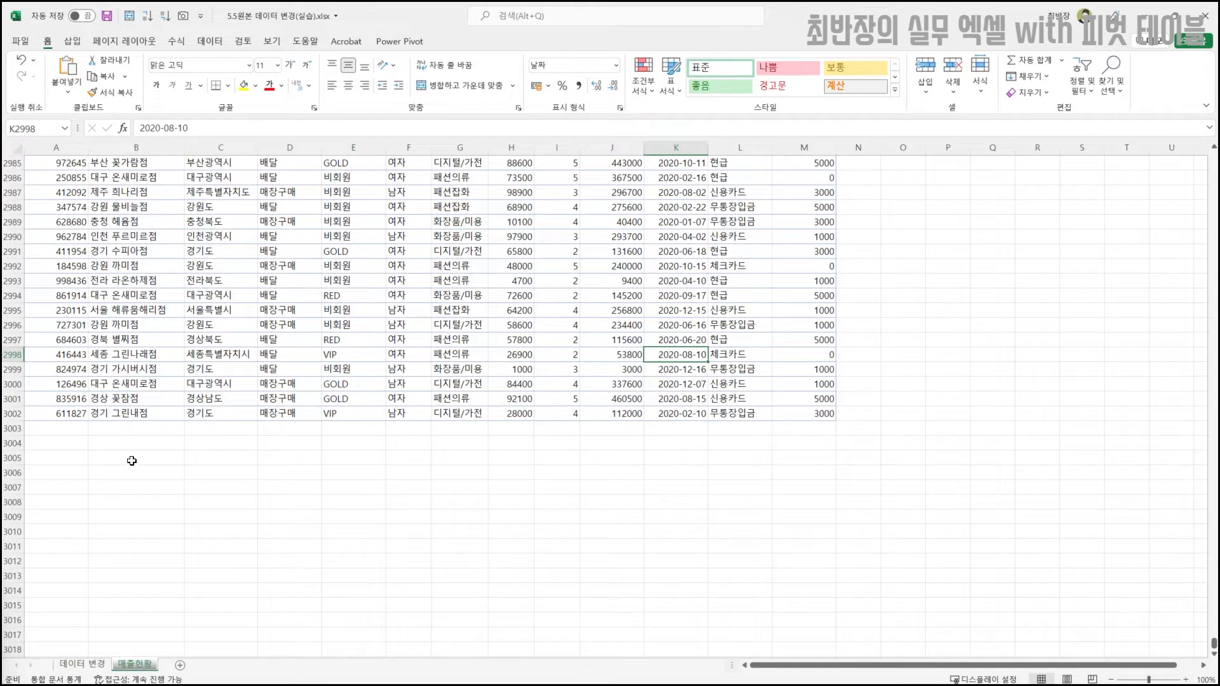
{"action": "key", "text": "ctrl+2"}
{"action": "left_click_drag", "start_coordinate": [26, 422], "coordinate": [831, 622]}
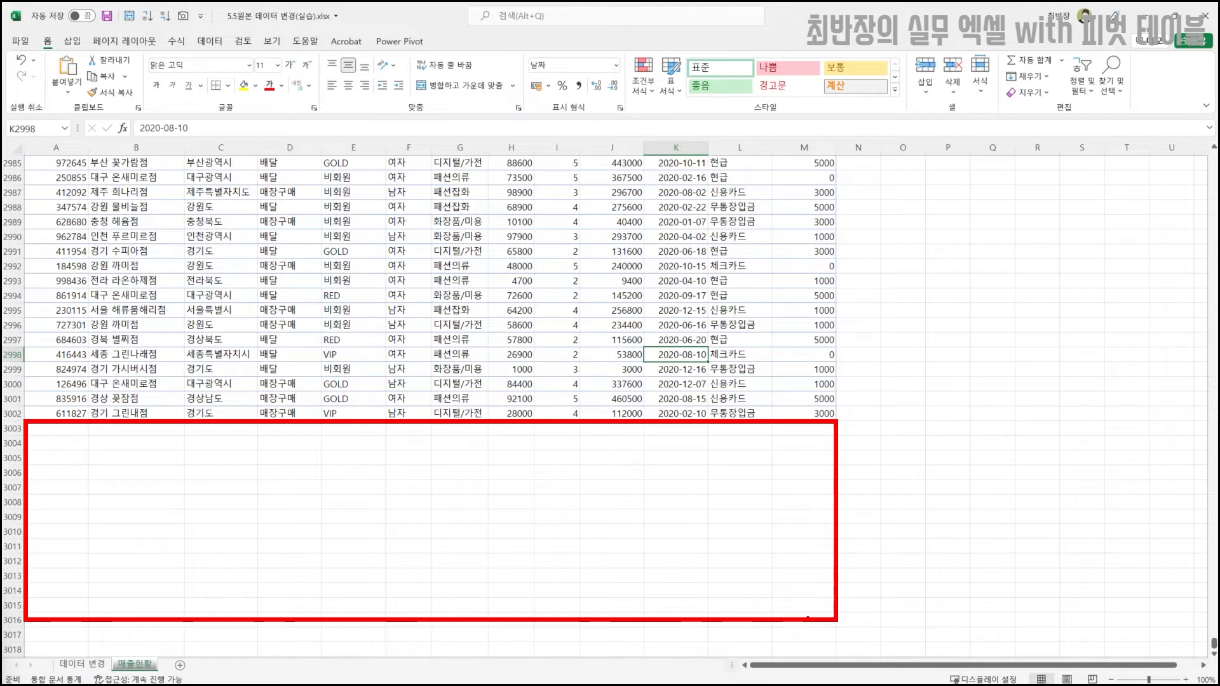
{"action": "left_click_drag", "start_coordinate": [286, 459], "coordinate": [277, 529]}
{"action": "mouse_move", "coordinate": [278, 529]}
{"action": "left_mouse_down"}
{"action": "mouse_move", "coordinate": [268, 508]}
{"action": "mouse_move", "coordinate": [290, 513]}
{"action": "left_mouse_up"}
{"action": "mouse_move", "coordinate": [463, 440]}
{"action": "left_mouse_down"}
{"action": "mouse_move", "coordinate": [465, 519]}
{"action": "mouse_move", "coordinate": [491, 507]}
{"action": "left_mouse_up"}
{"action": "left_click_drag", "start_coordinate": [682, 448], "coordinate": [693, 536]}
{"action": "left_click_drag", "start_coordinate": [678, 508], "coordinate": [710, 496]}
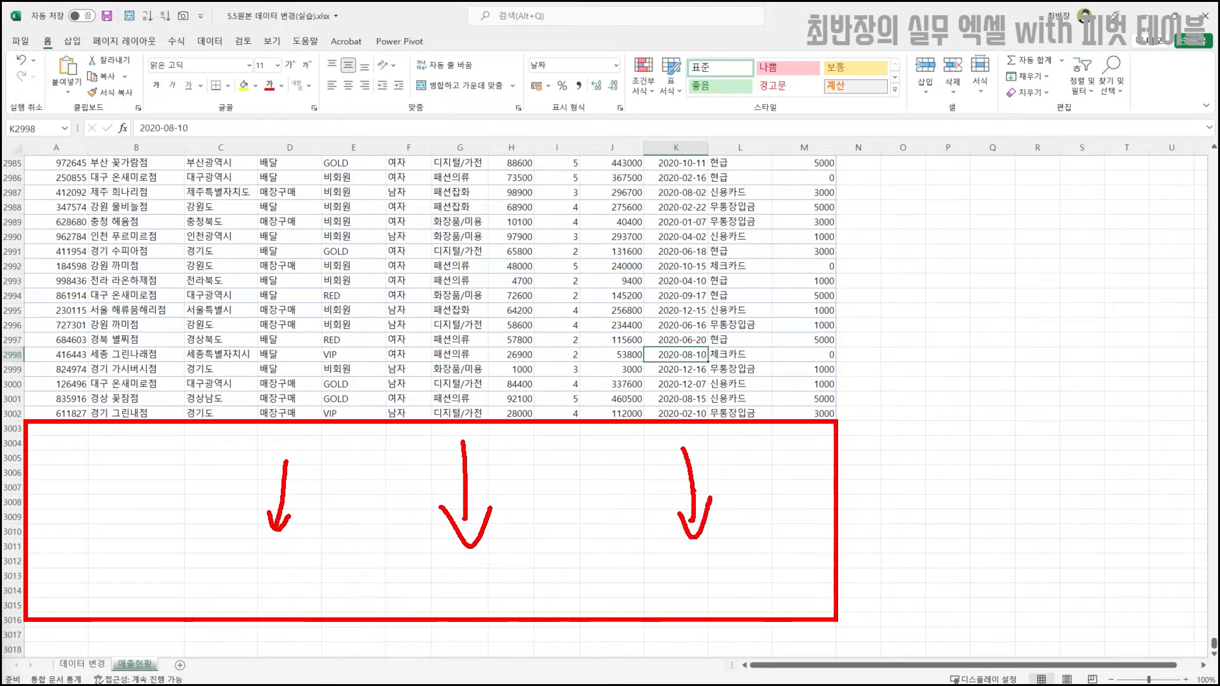
{"action": "key", "text": "Escape"}
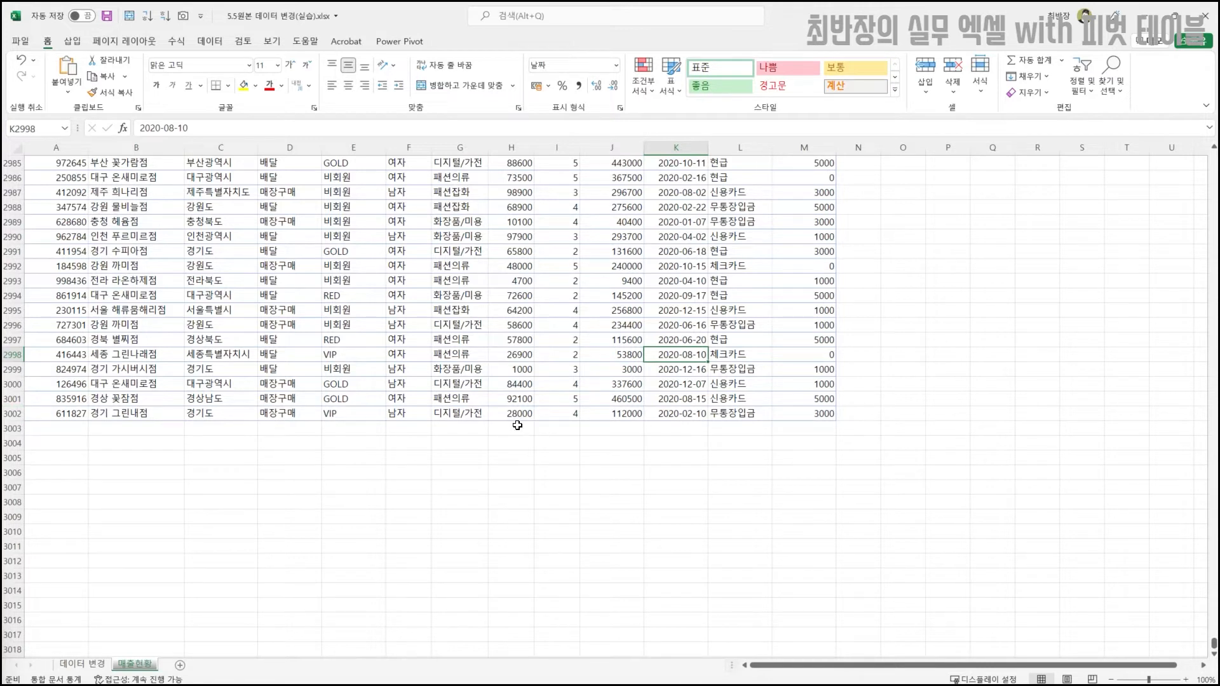
- Enter 과일 as the 상품군 of a new record just below the source data, in cell G3003
{"action": "left_click", "coordinate": [464, 428]}
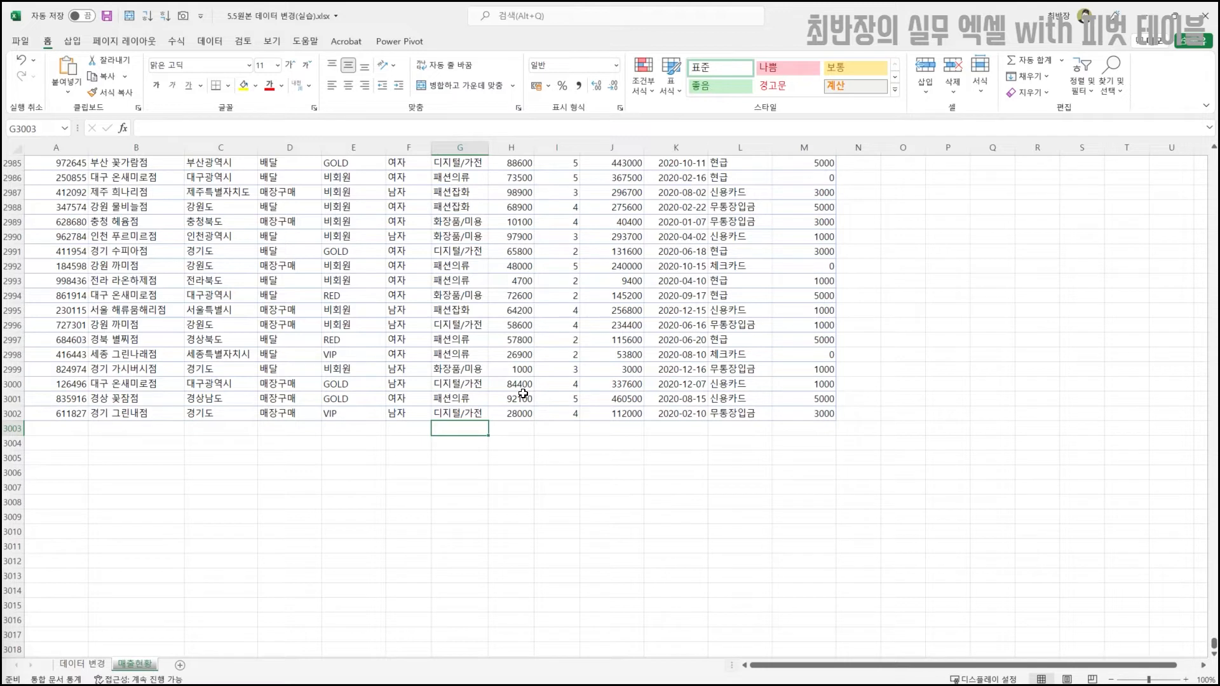
{"action": "type", "text": "과이ㄹ"}
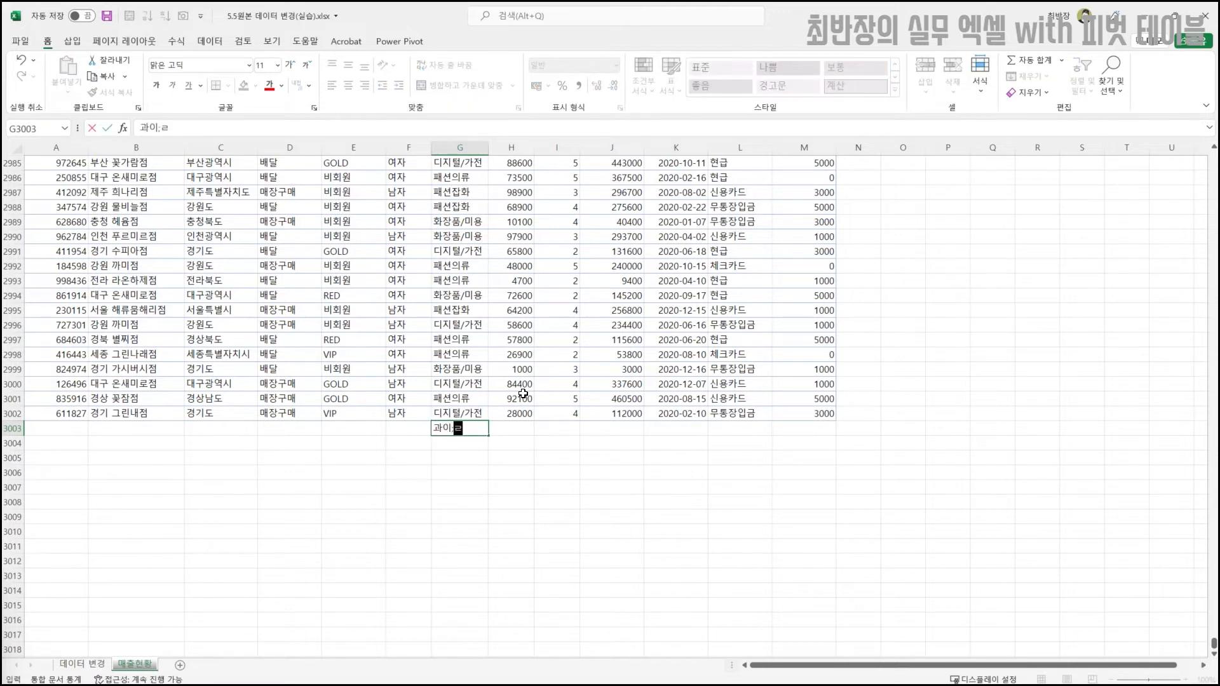
{"action": "key", "text": "BackSpace"}
{"action": "key", "text": "BackSpace"}
{"action": "type", "text": "ㅣㄹ"}
{"action": "key", "text": "Return"}
{"action": "key", "text": "Up"}
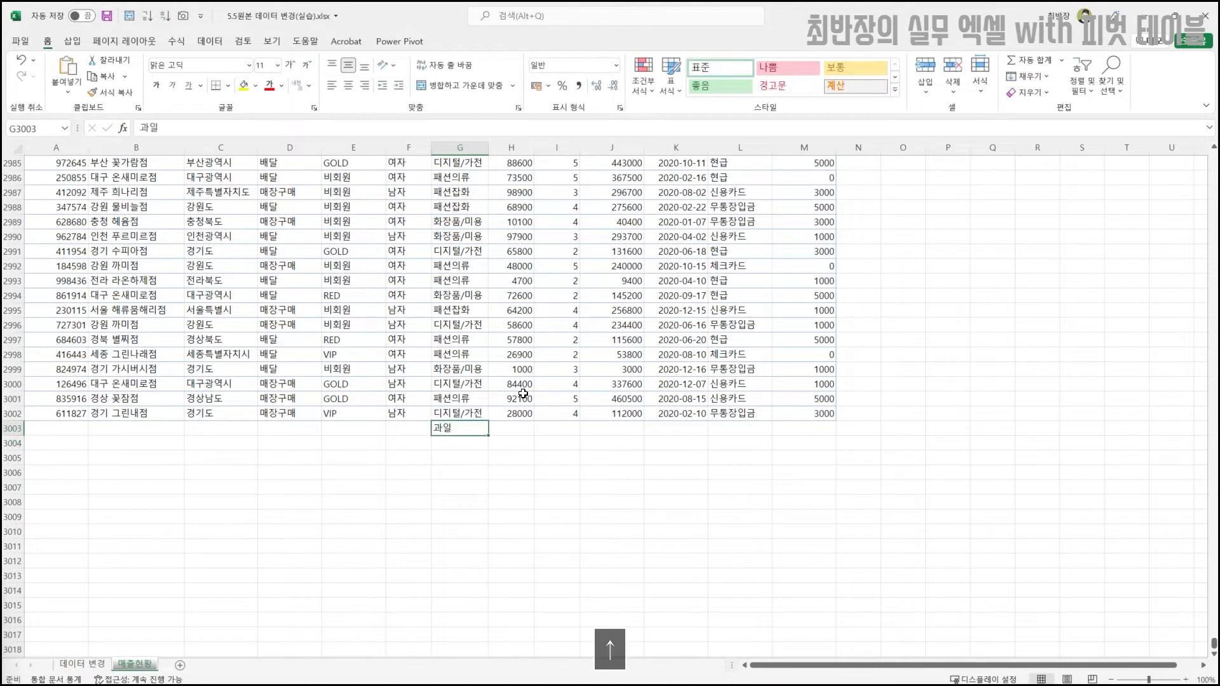
- Set the 결제금액 of the new 과일 record to 50000 in cell J3003
{"action": "key", "text": "Right"}
{"action": "key", "text": "Right"}
{"action": "key", "text": "Right"}
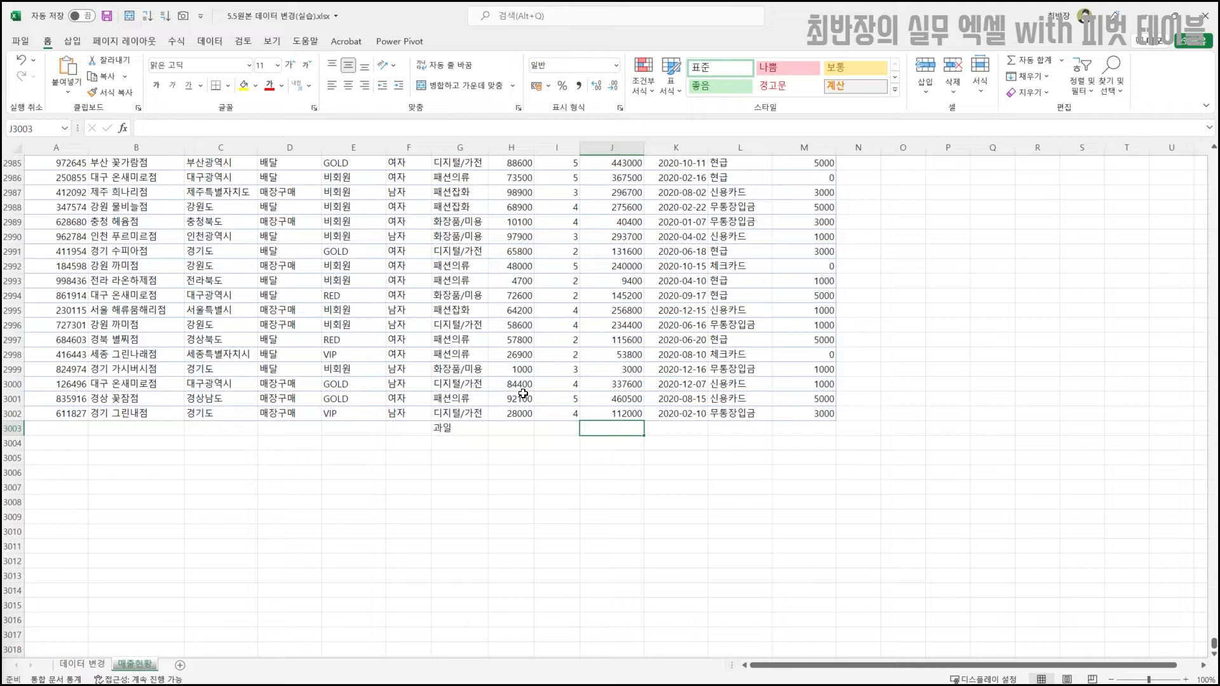
{"action": "type", "text": "50000"}
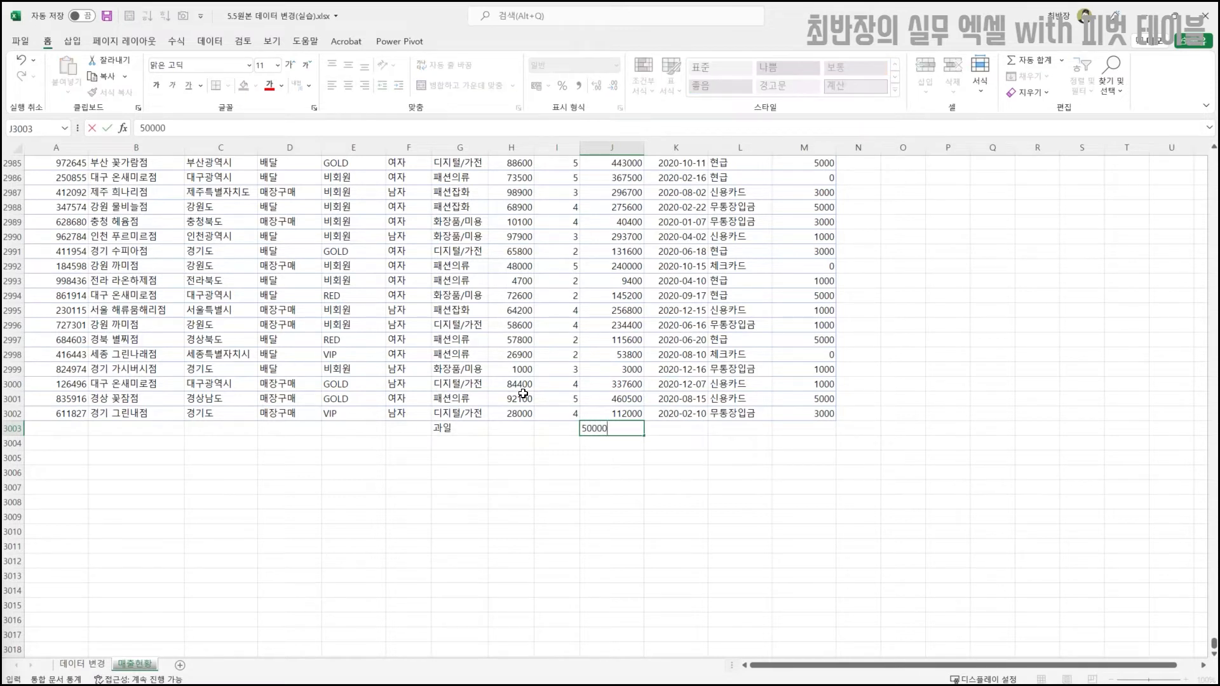
{"action": "key", "text": "Return"}
{"action": "key", "text": "Up"}
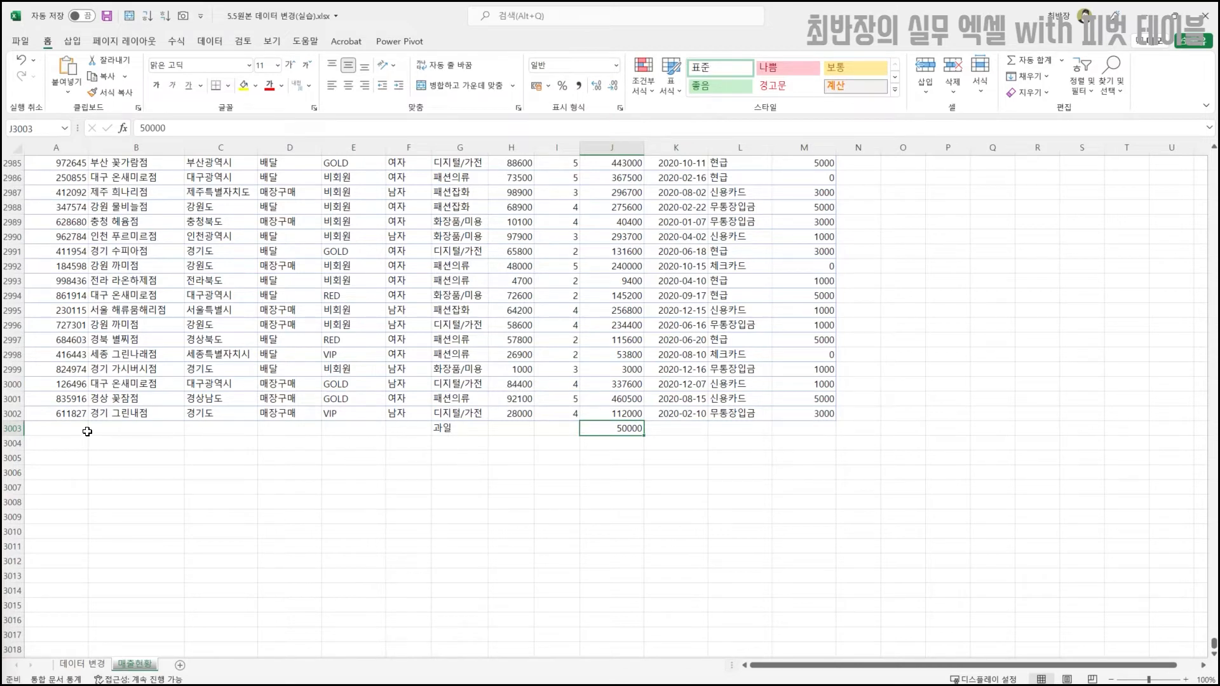
- Compare the 도서 record in row 3 with the 과일 record in row 3003 of the source sheet
{"action": "key", "text": "ctrl+Up"}
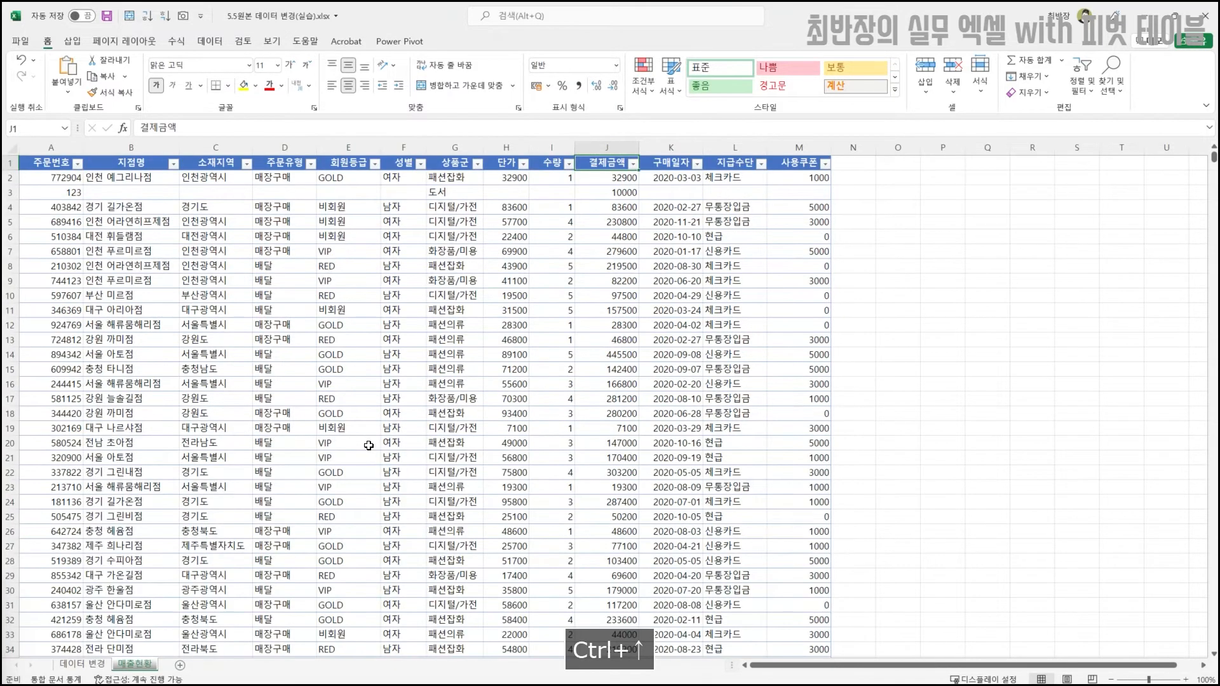
{"action": "left_click", "coordinate": [448, 192]}
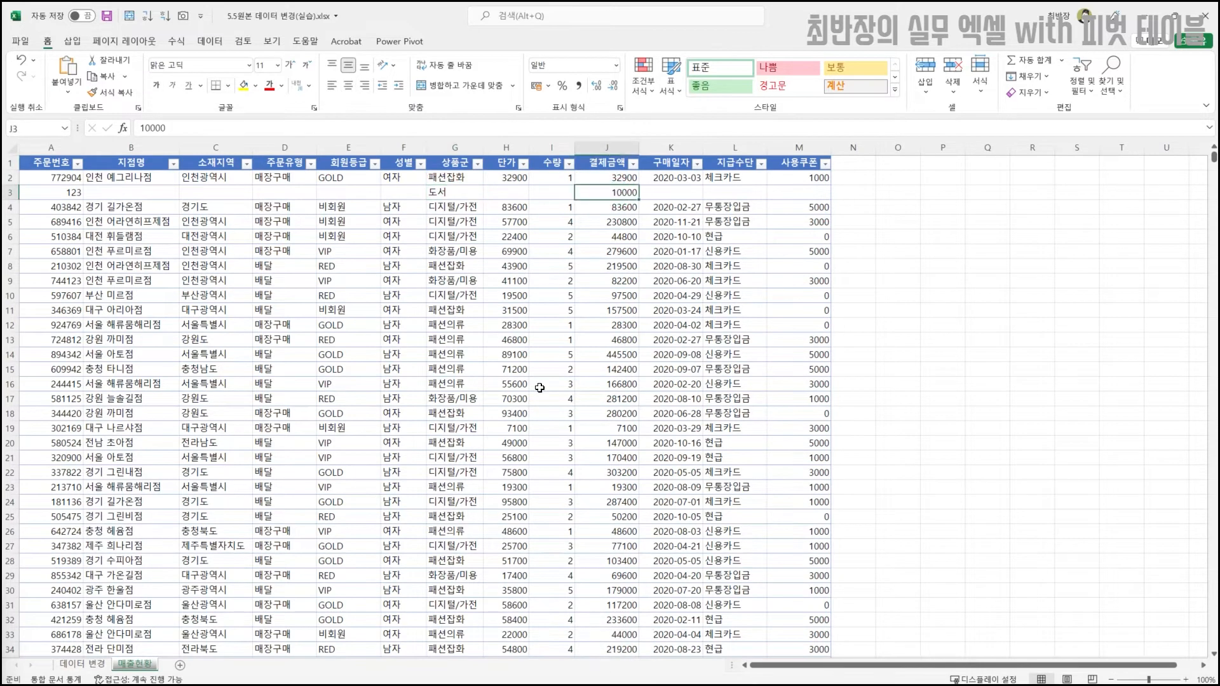
{"action": "left_click", "coordinate": [451, 459]}
{"action": "key", "text": "ctrl+Down"}
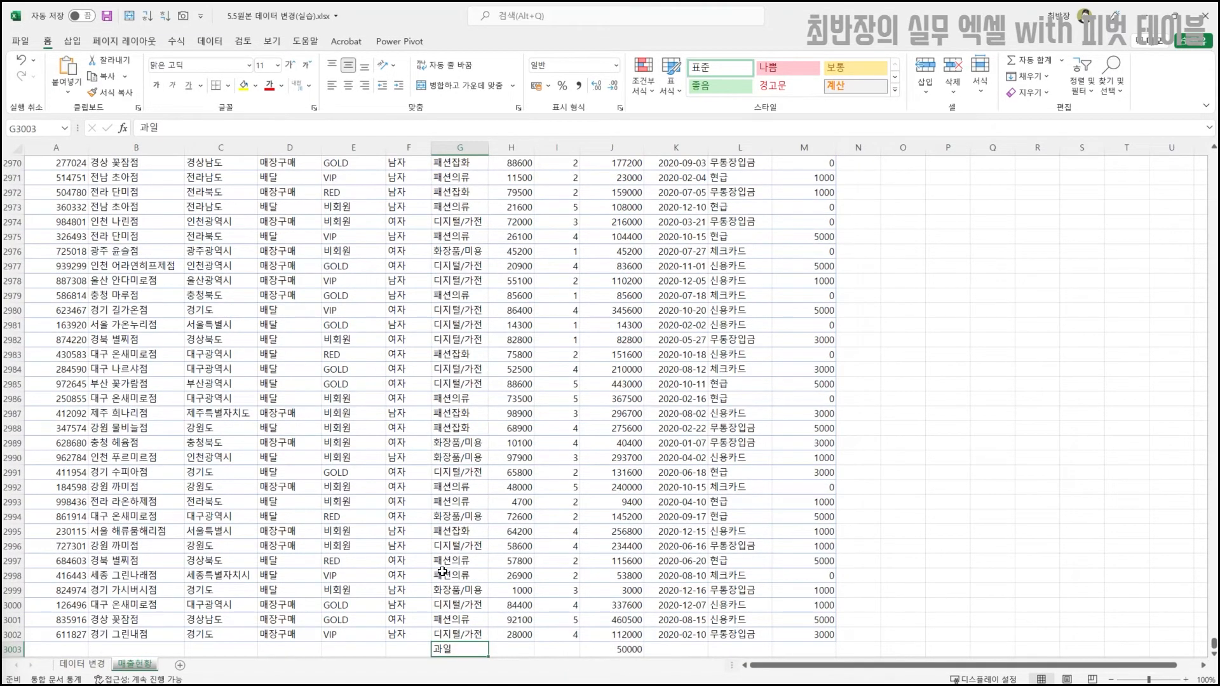
{"action": "scroll", "coordinate": [442, 573], "scroll_direction": "down", "scroll_amount": 1}
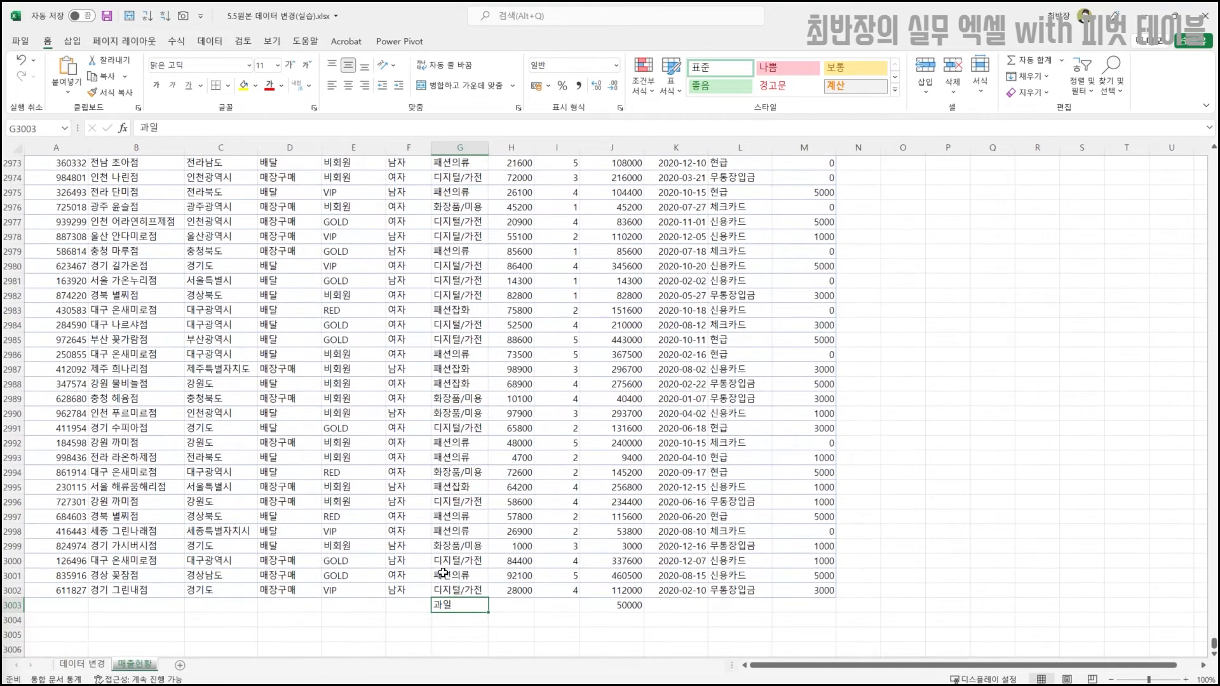
- Refresh the pivot table on the 데이터 변경 sheet and check its 상품군 rows for the 과일 record
{"action": "left_click", "coordinate": [89, 664]}
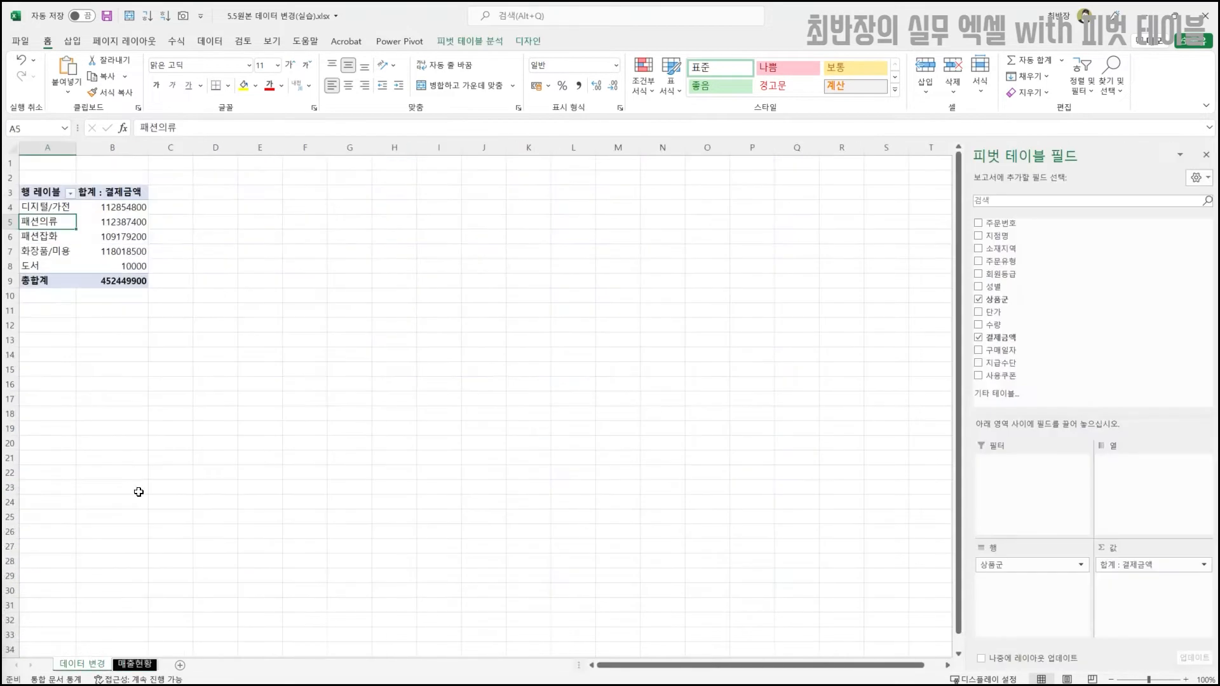
{"action": "left_click", "coordinate": [471, 41]}
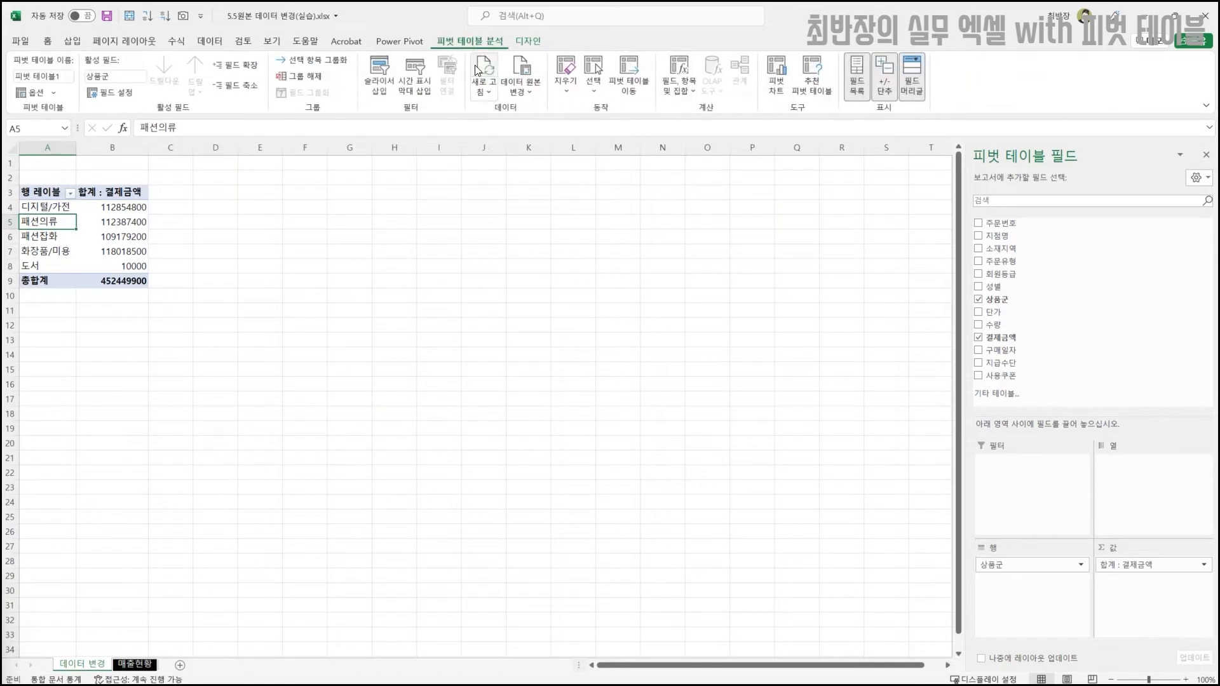
{"action": "left_click", "coordinate": [482, 66]}
{"action": "left_click", "coordinate": [34, 267]}
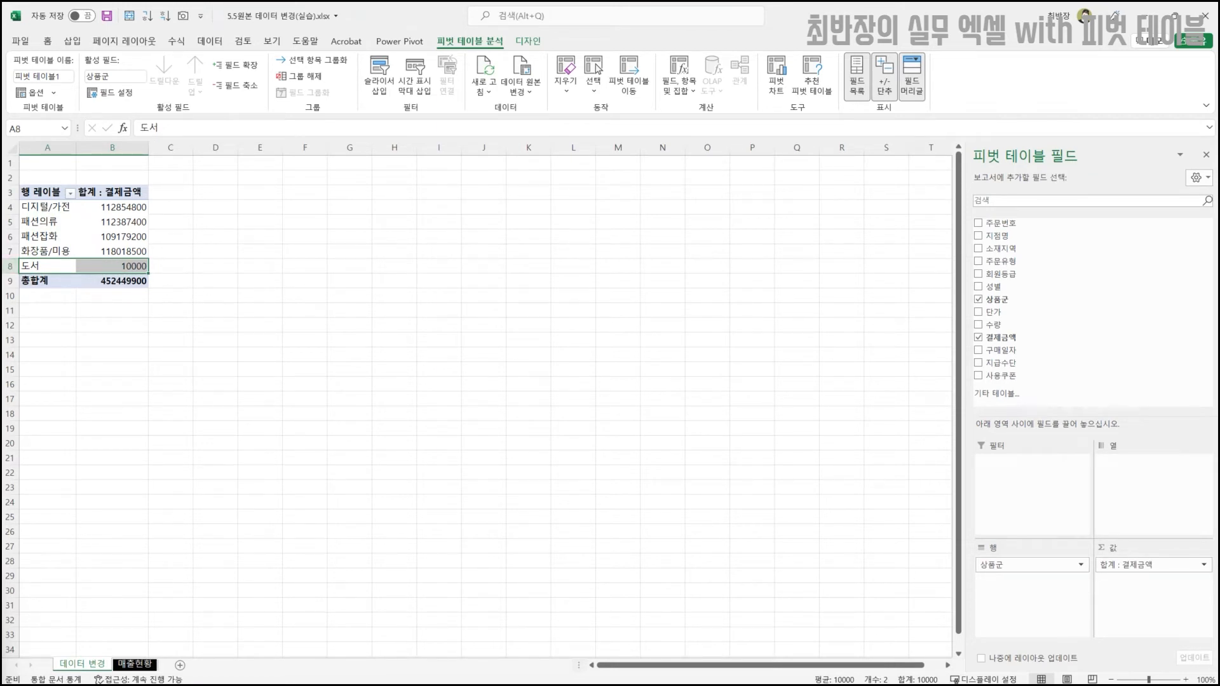
{"action": "left_click", "coordinate": [99, 240]}
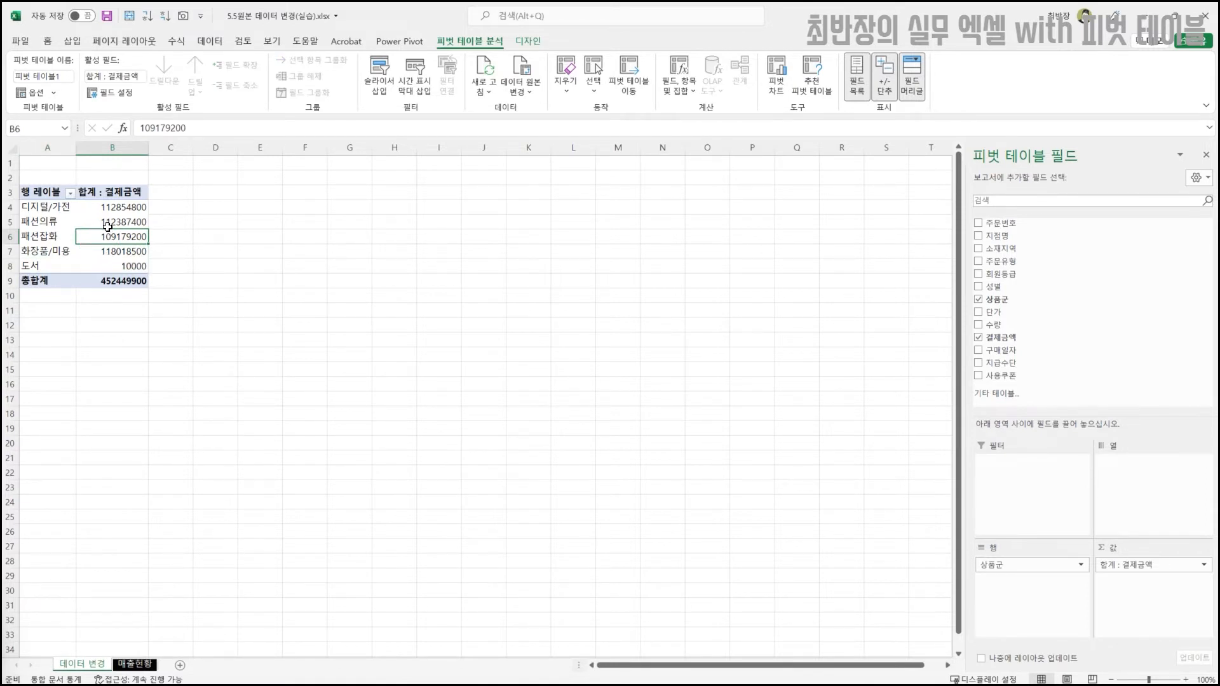
- Open the pivot table's Change Data Source dialog and look over the source range marked on the 매출현황 sheet
{"action": "left_click", "coordinate": [62, 210]}
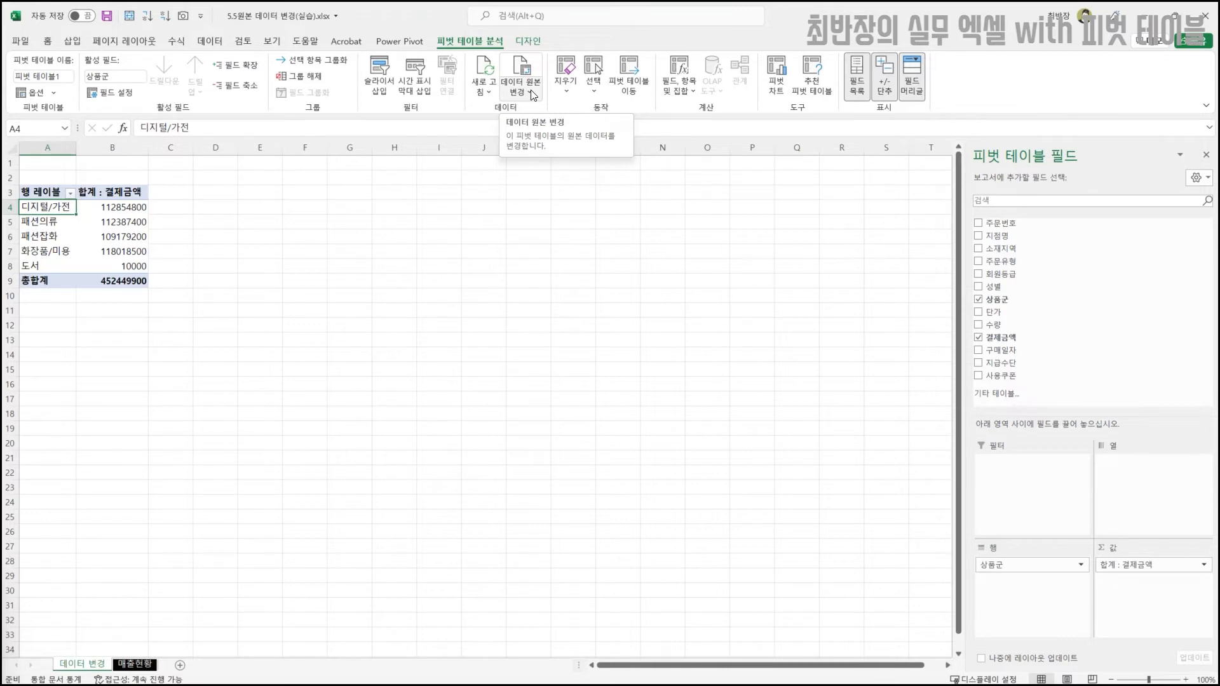
{"action": "left_click", "coordinate": [521, 69]}
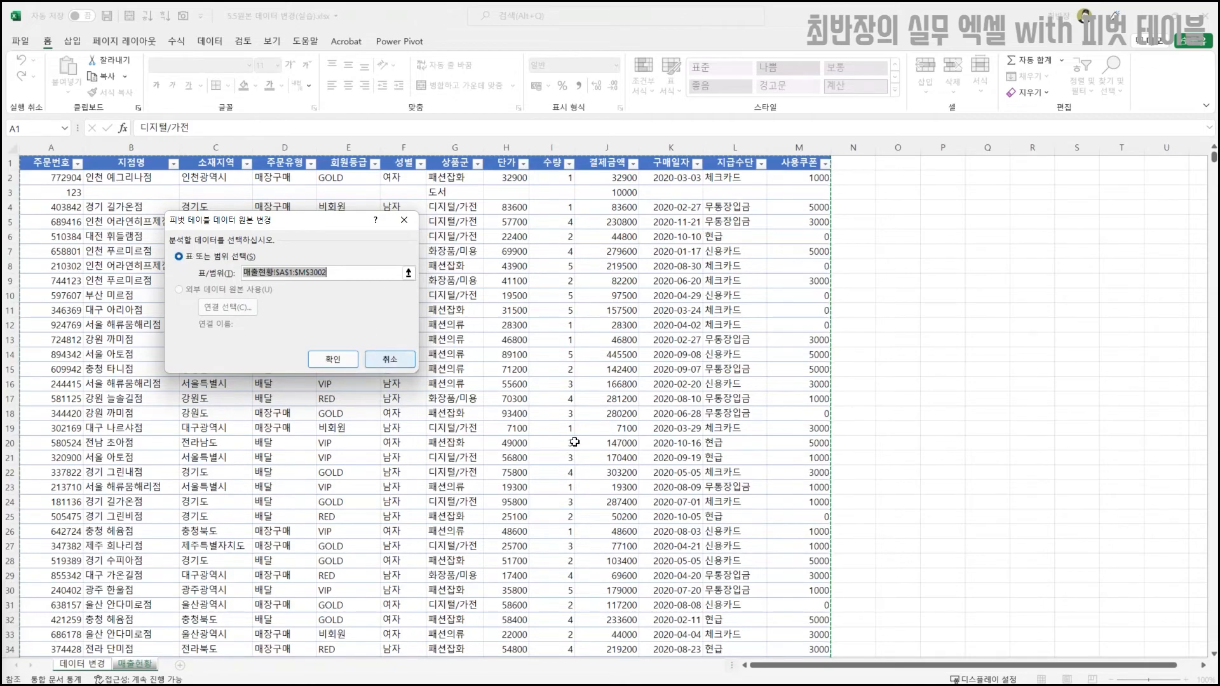
{"action": "scroll", "coordinate": [582, 435], "scroll_direction": "down", "scroll_amount": 20}
{"action": "scroll", "coordinate": [582, 435], "scroll_direction": "down", "scroll_amount": 20}
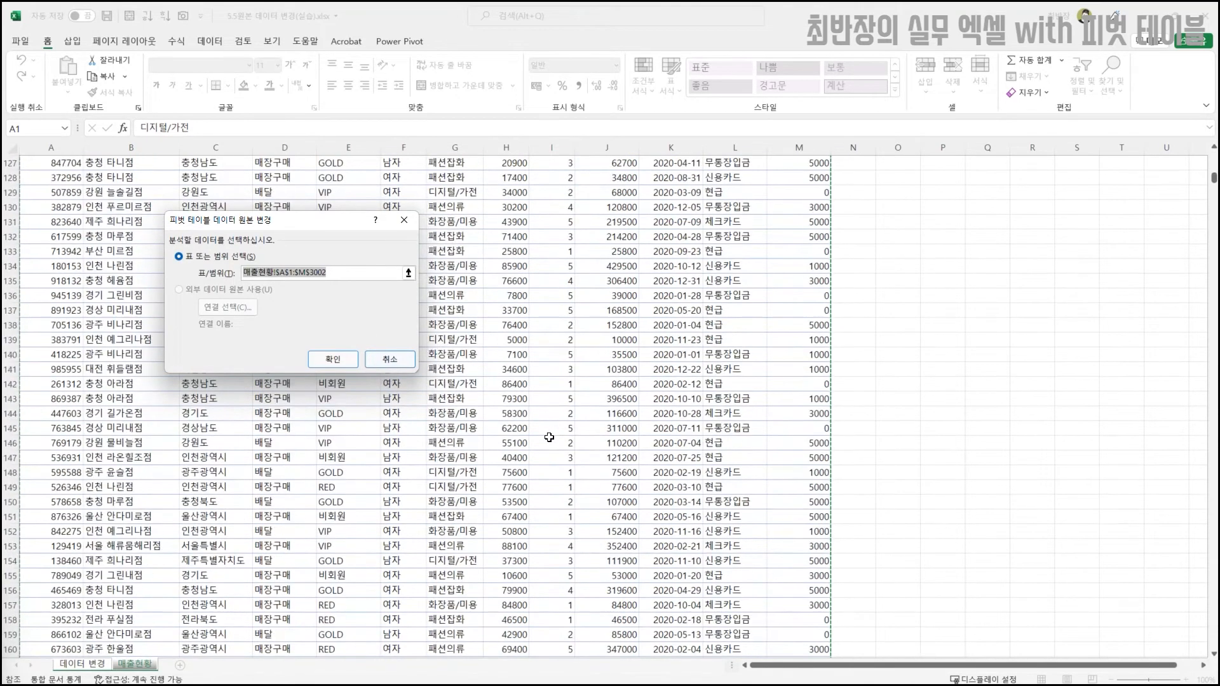
{"action": "scroll", "coordinate": [510, 450], "scroll_direction": "down", "scroll_amount": 20}
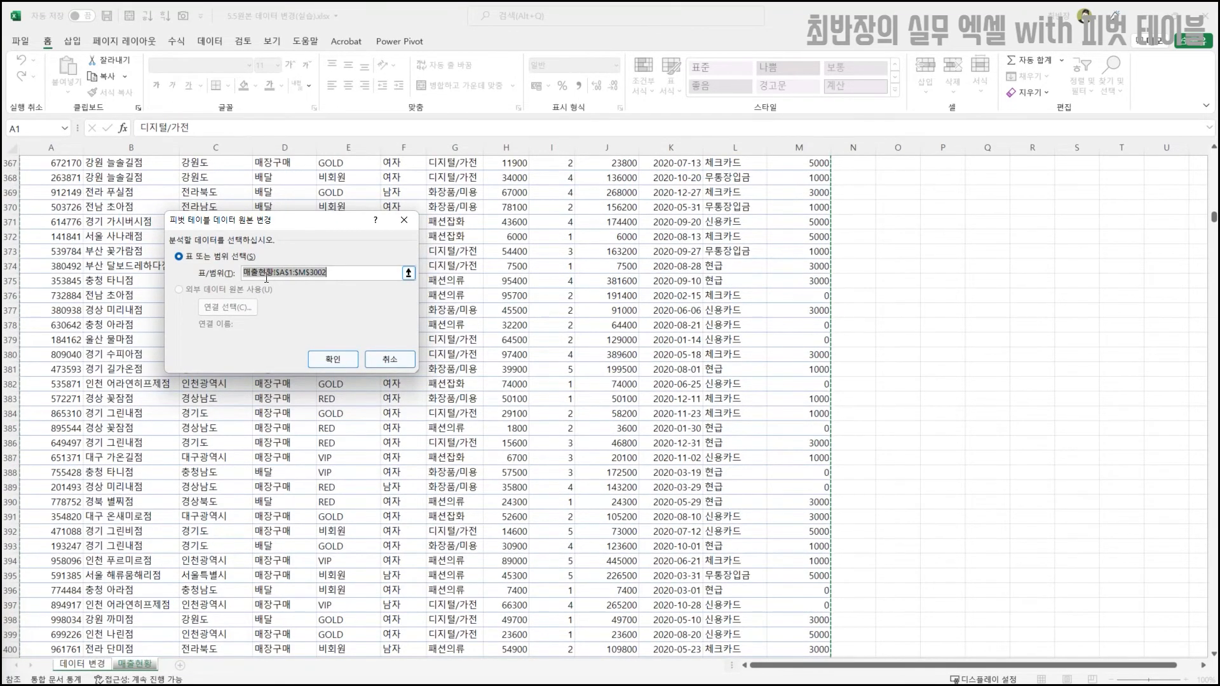
{"action": "key", "text": "ctrl+1"}
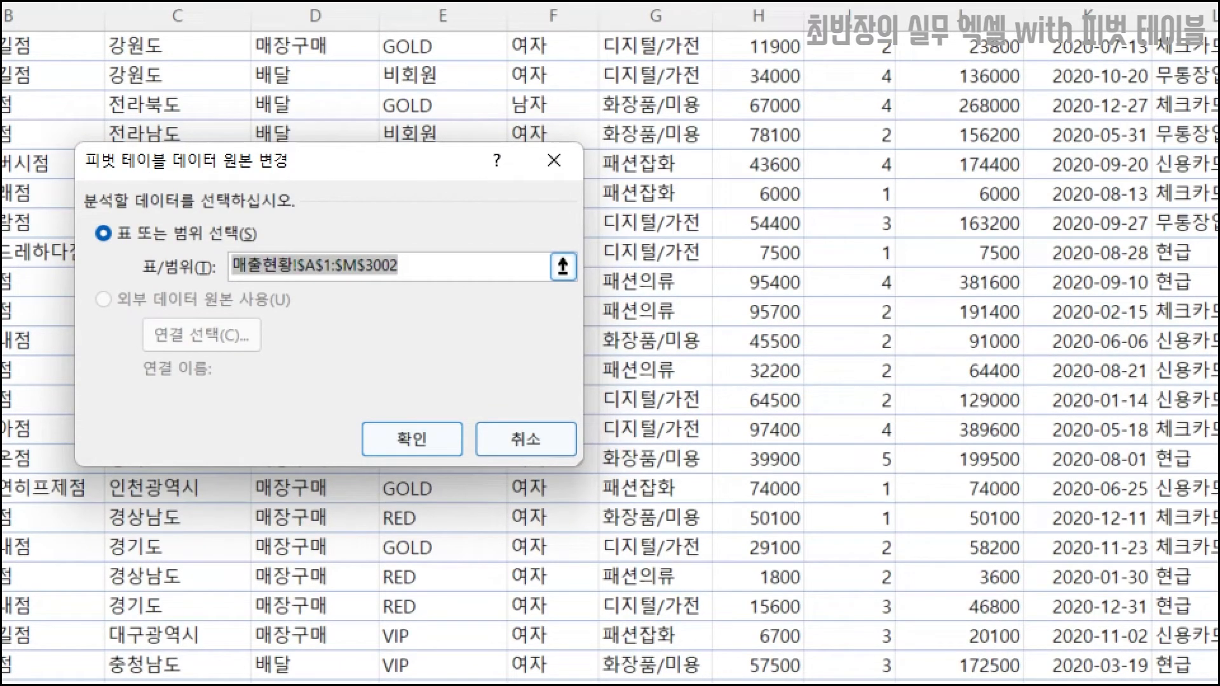
{"action": "key", "text": "ctrl+3"}
{"action": "key", "text": "Escape"}
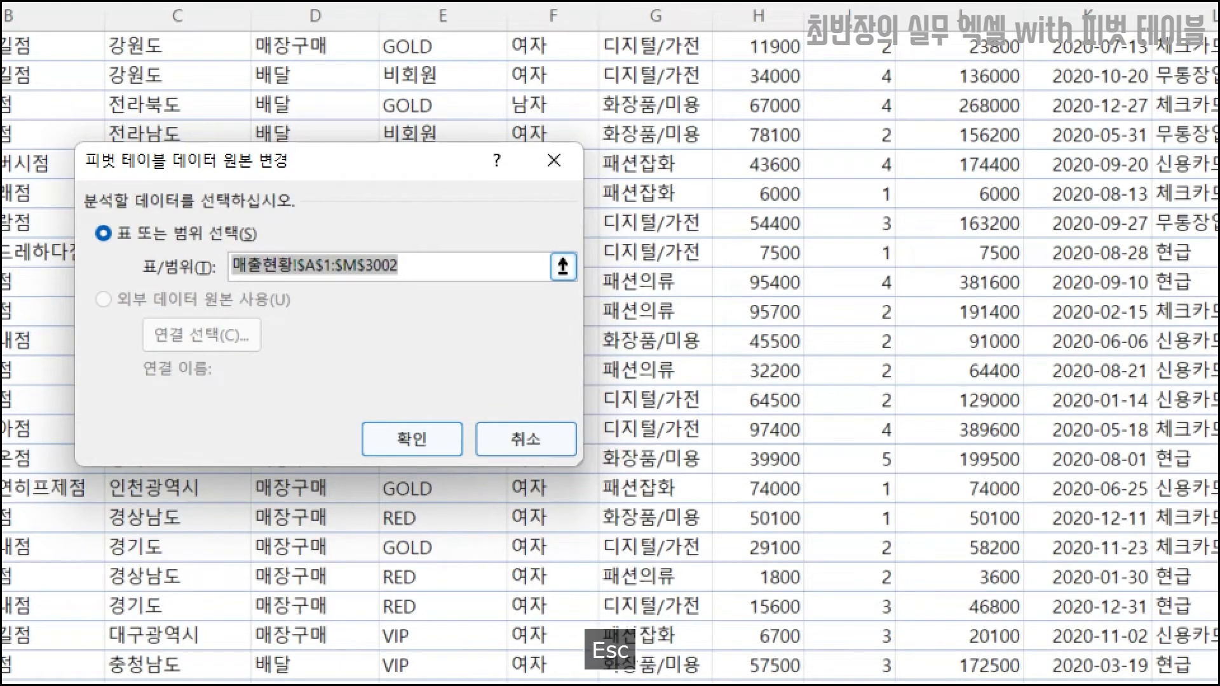
{"action": "key", "text": "ctrl+3"}
{"action": "key", "text": "Escape"}
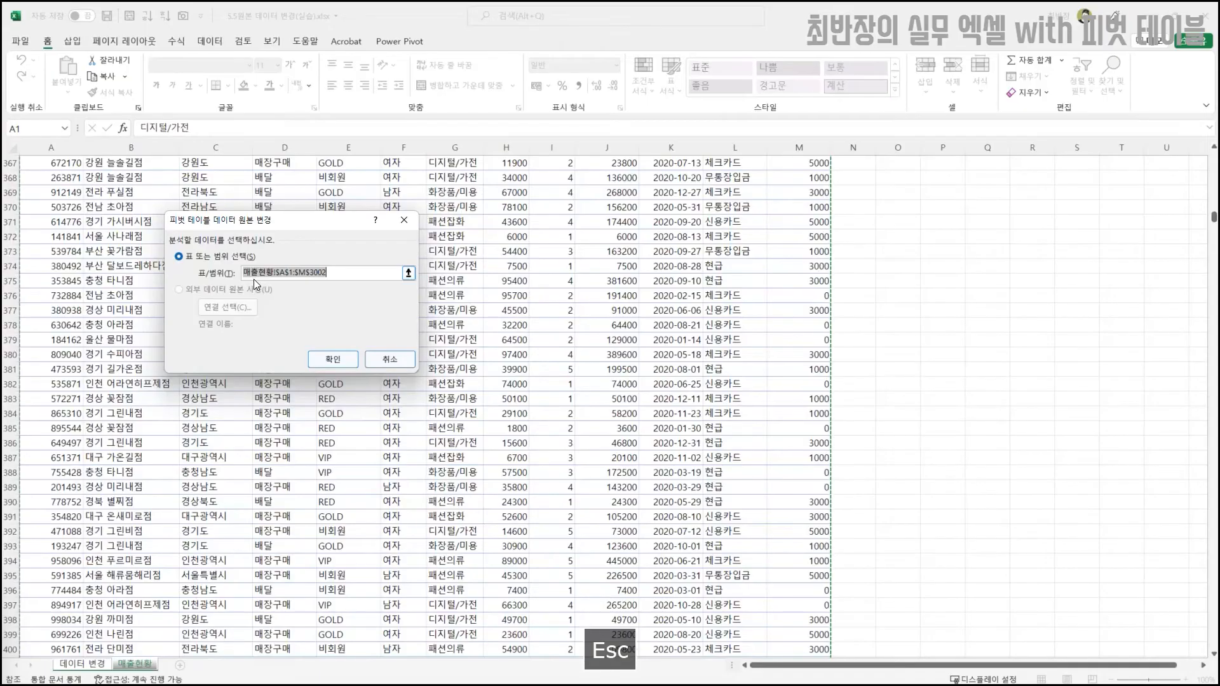
{"action": "key", "text": "ctrl+4"}
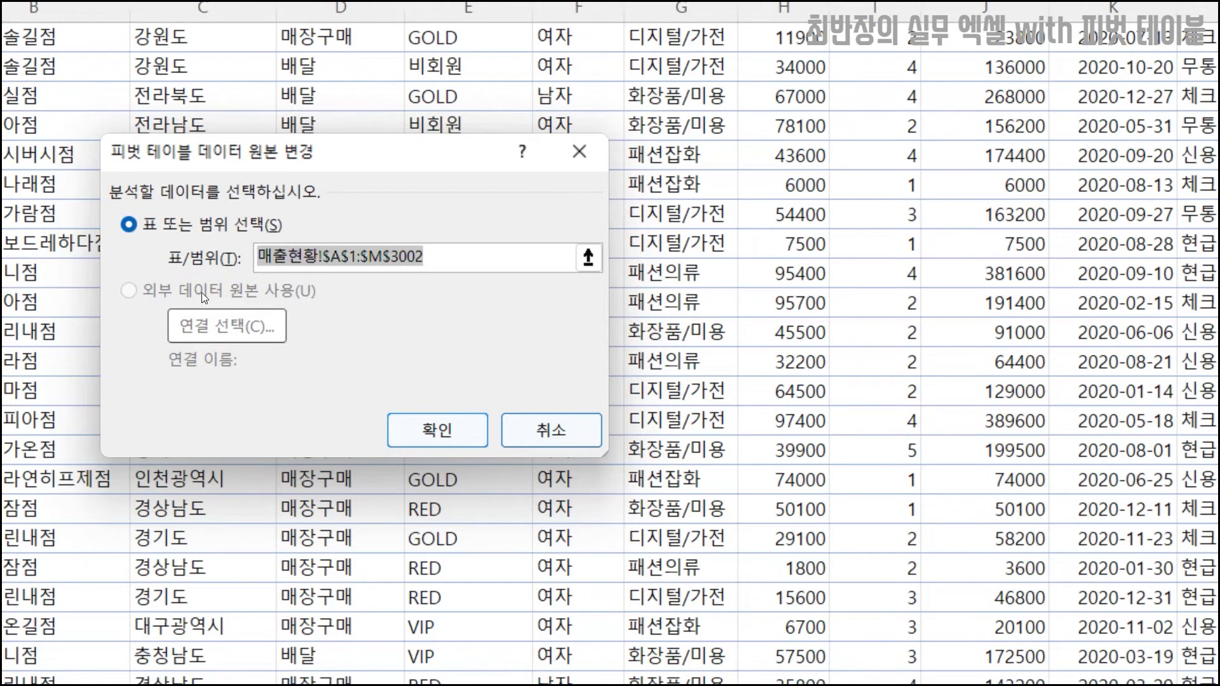
{"action": "key", "text": "ctrl+2"}
{"action": "left_click_drag", "start_coordinate": [287, 241], "coordinate": [319, 227]}
{"action": "left_click_drag", "start_coordinate": [318, 275], "coordinate": [356, 272]}
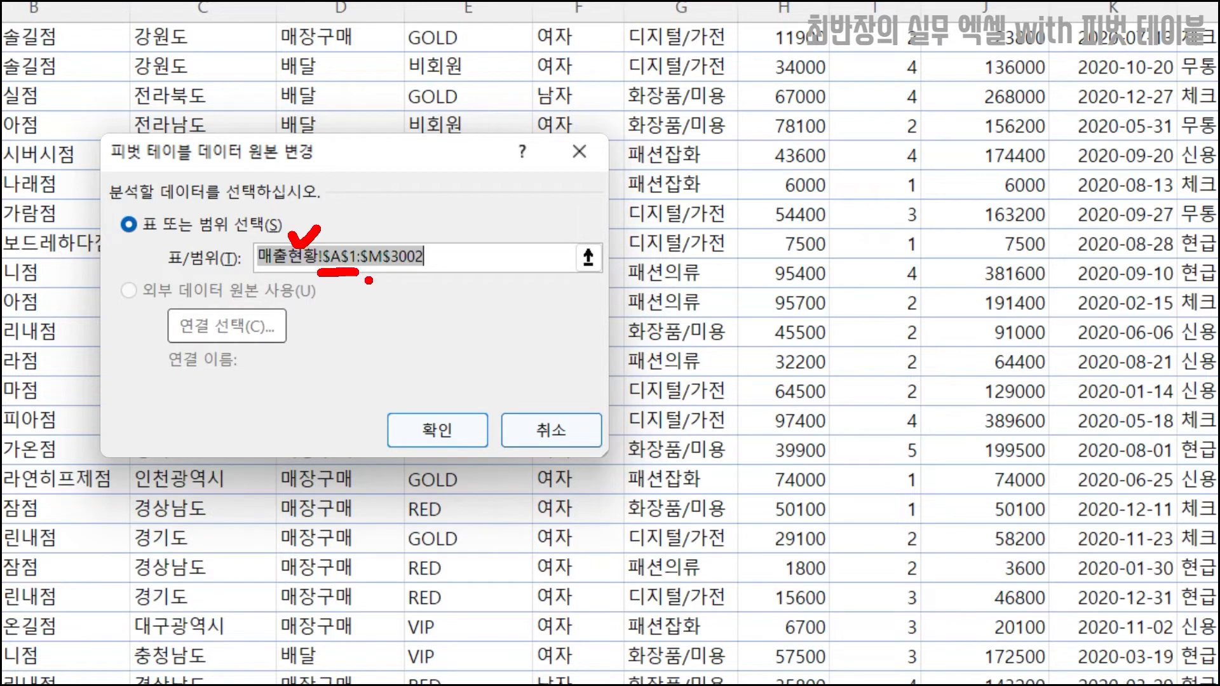
- Examine the start and end cells of the source range shown in the Change Data Source dialog
{"action": "left_click_drag", "start_coordinate": [365, 273], "coordinate": [425, 272]}
{"action": "left_click_drag", "start_coordinate": [341, 233], "coordinate": [416, 228]}
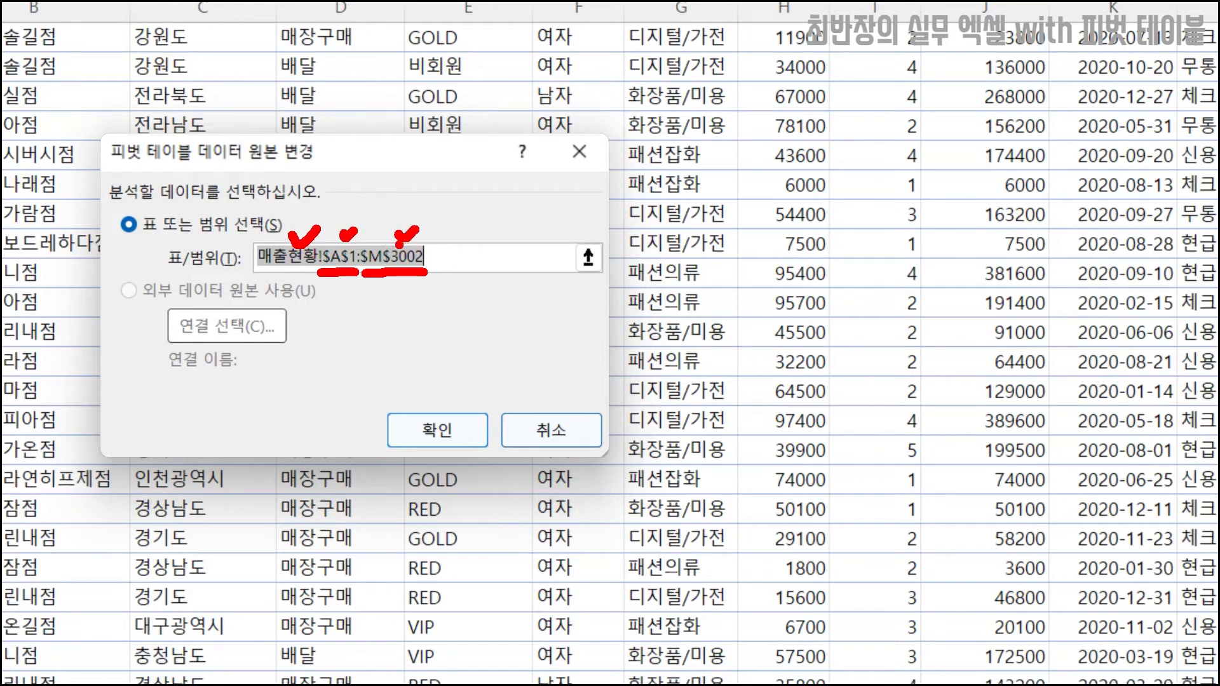
{"action": "left_click_drag", "start_coordinate": [323, 294], "coordinate": [437, 387]}
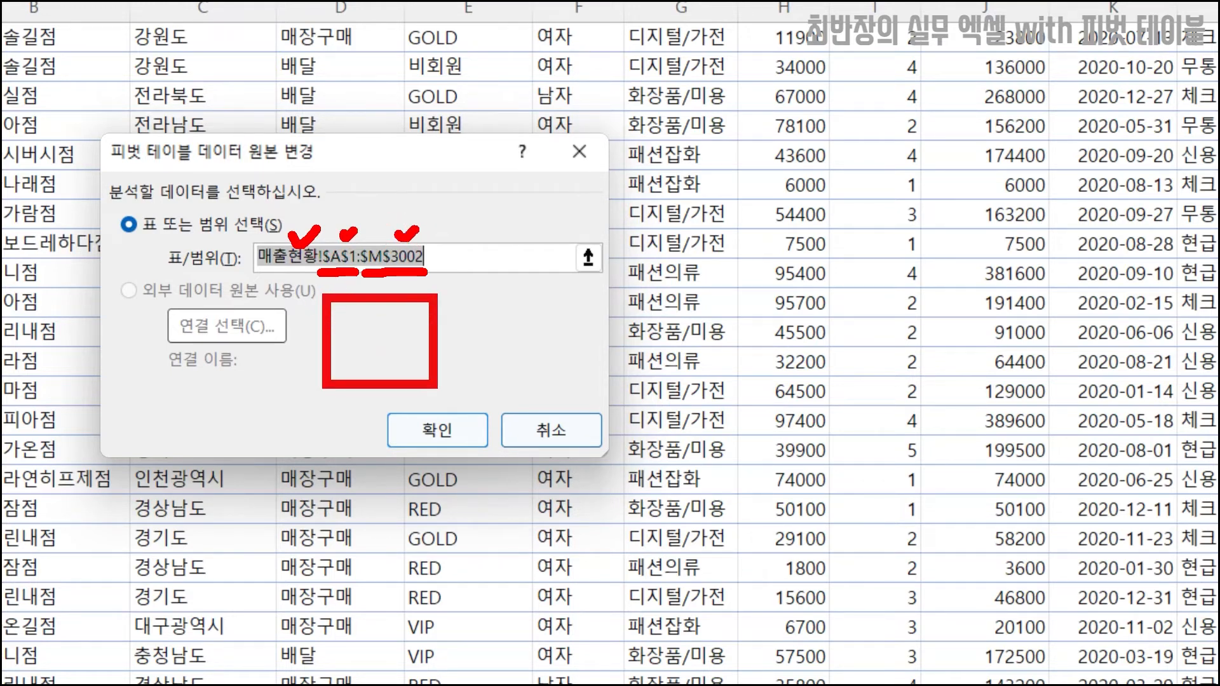
{"action": "mouse_move", "coordinate": [278, 316]}
{"action": "left_mouse_down"}
{"action": "mouse_move", "coordinate": [308, 295]}
{"action": "mouse_move", "coordinate": [317, 332]}
{"action": "mouse_move", "coordinate": [298, 308]}
{"action": "left_mouse_up"}
{"action": "left_click", "coordinate": [315, 307]}
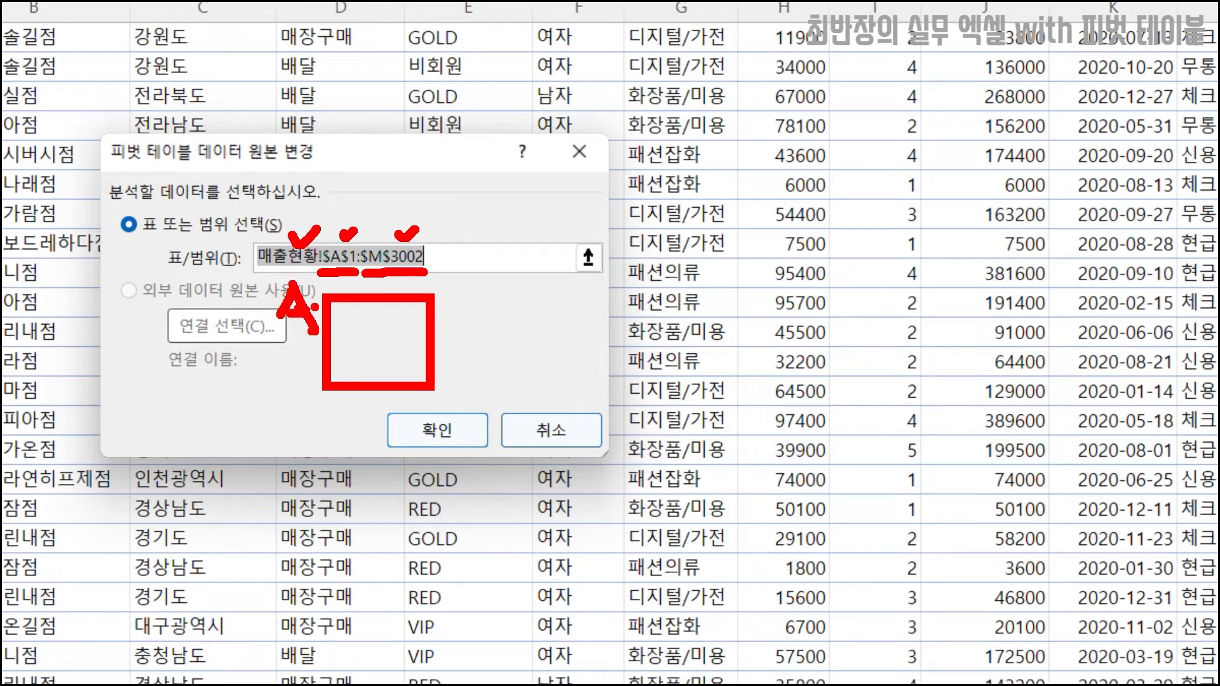
{"action": "mouse_move", "coordinate": [448, 406]}
{"action": "left_mouse_down"}
{"action": "mouse_move", "coordinate": [509, 400]}
{"action": "mouse_move", "coordinate": [503, 420]}
{"action": "left_mouse_up"}
{"action": "mouse_move", "coordinate": [543, 381]}
{"action": "left_mouse_down"}
{"action": "mouse_move", "coordinate": [545, 426]}
{"action": "mouse_move", "coordinate": [541, 387]}
{"action": "mouse_move", "coordinate": [593, 389]}
{"action": "mouse_move", "coordinate": [648, 420]}
{"action": "left_mouse_up"}
{"action": "left_click_drag", "start_coordinate": [365, 320], "coordinate": [418, 372]}
{"action": "left_click_drag", "start_coordinate": [398, 363], "coordinate": [418, 372]}
{"action": "mouse_move", "coordinate": [361, 316]}
{"action": "left_mouse_down"}
{"action": "mouse_move", "coordinate": [365, 344]}
{"action": "mouse_move", "coordinate": [402, 327]}
{"action": "left_mouse_up"}
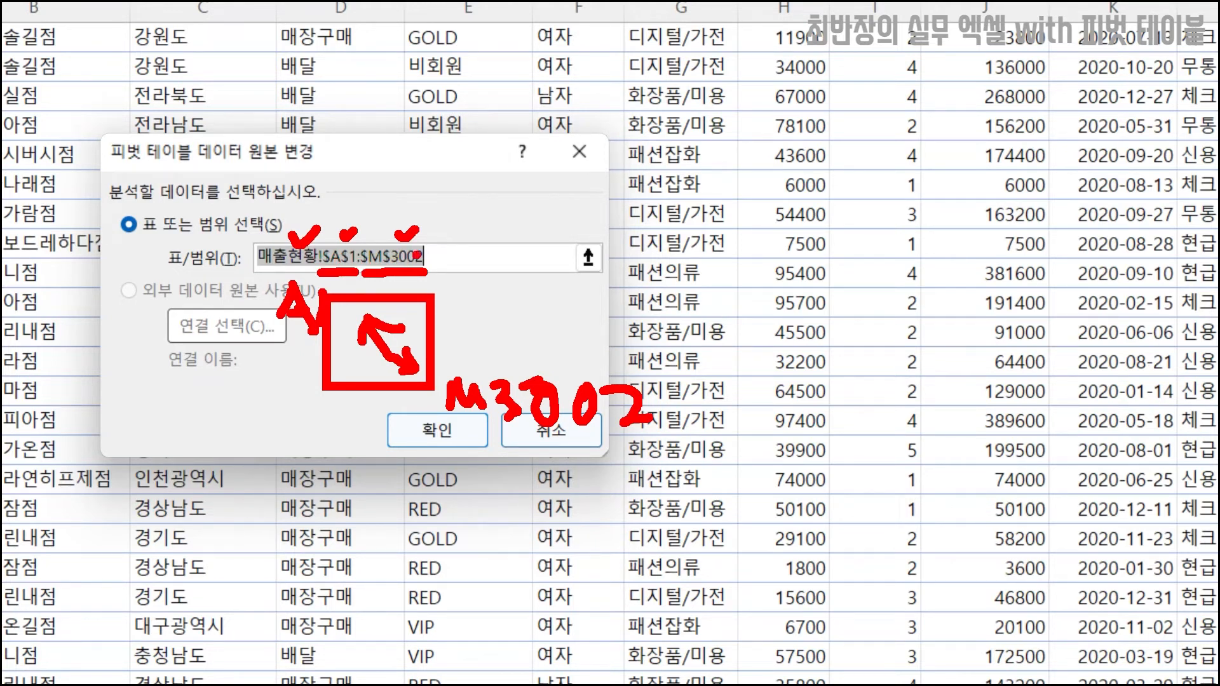
{"action": "mouse_move", "coordinate": [436, 276]}
{"action": "left_mouse_down"}
{"action": "mouse_move", "coordinate": [393, 280]}
{"action": "mouse_move", "coordinate": [355, 251]}
{"action": "mouse_move", "coordinate": [432, 262]}
{"action": "mouse_move", "coordinate": [436, 273]}
{"action": "left_mouse_up"}
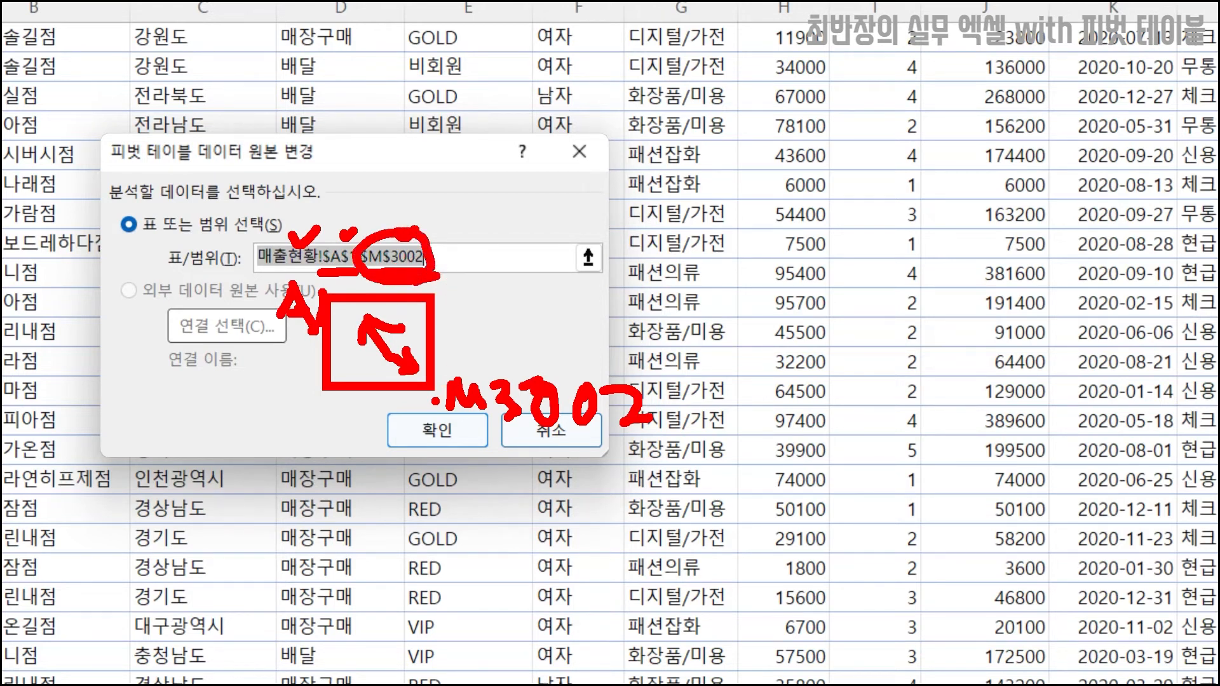
{"action": "mouse_move", "coordinate": [438, 410]}
{"action": "left_mouse_down"}
{"action": "mouse_move", "coordinate": [413, 411]}
{"action": "mouse_move", "coordinate": [439, 406]}
{"action": "left_mouse_up"}
{"action": "key", "text": "Escape"}
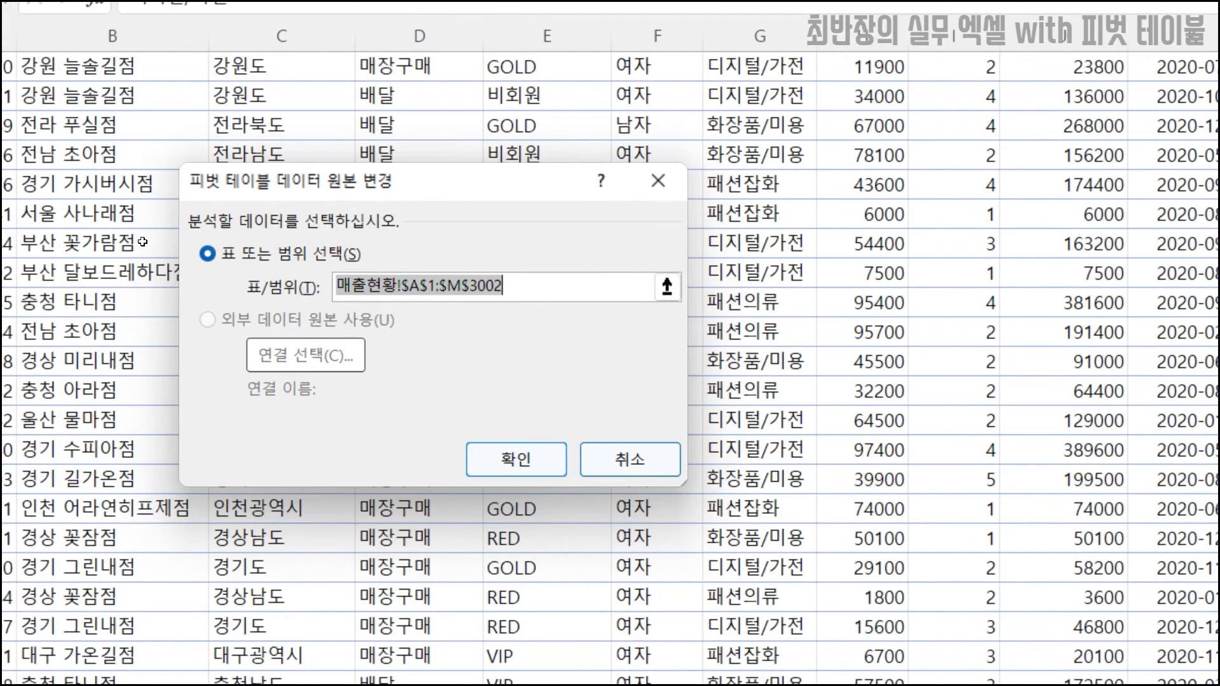
{"action": "key", "text": "Right"}
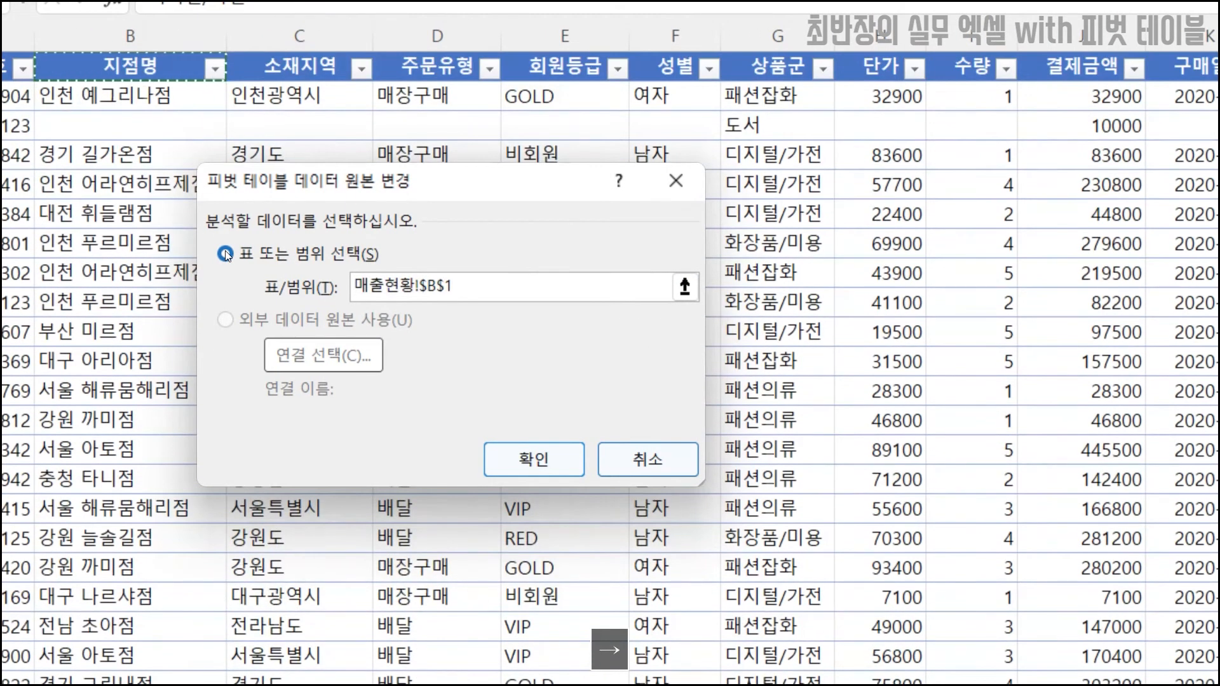
{"action": "key", "text": "Escape"}
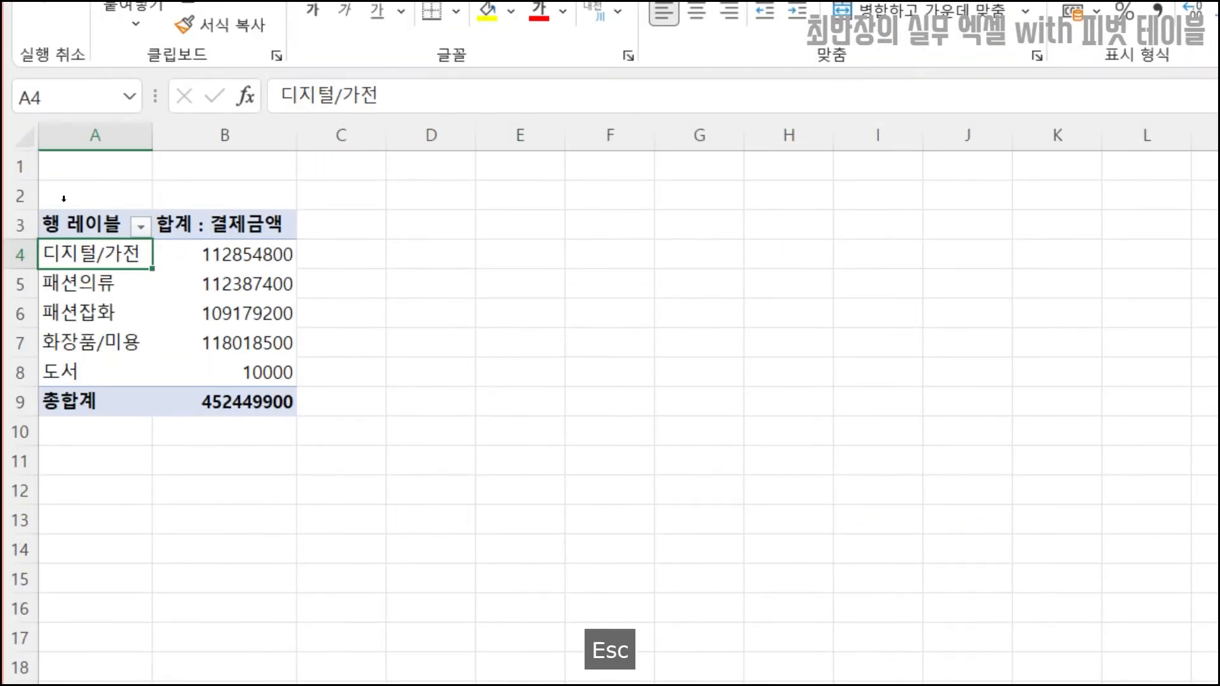
{"action": "key", "text": "ctrl+3"}
{"action": "key", "text": "ctrl+4"}
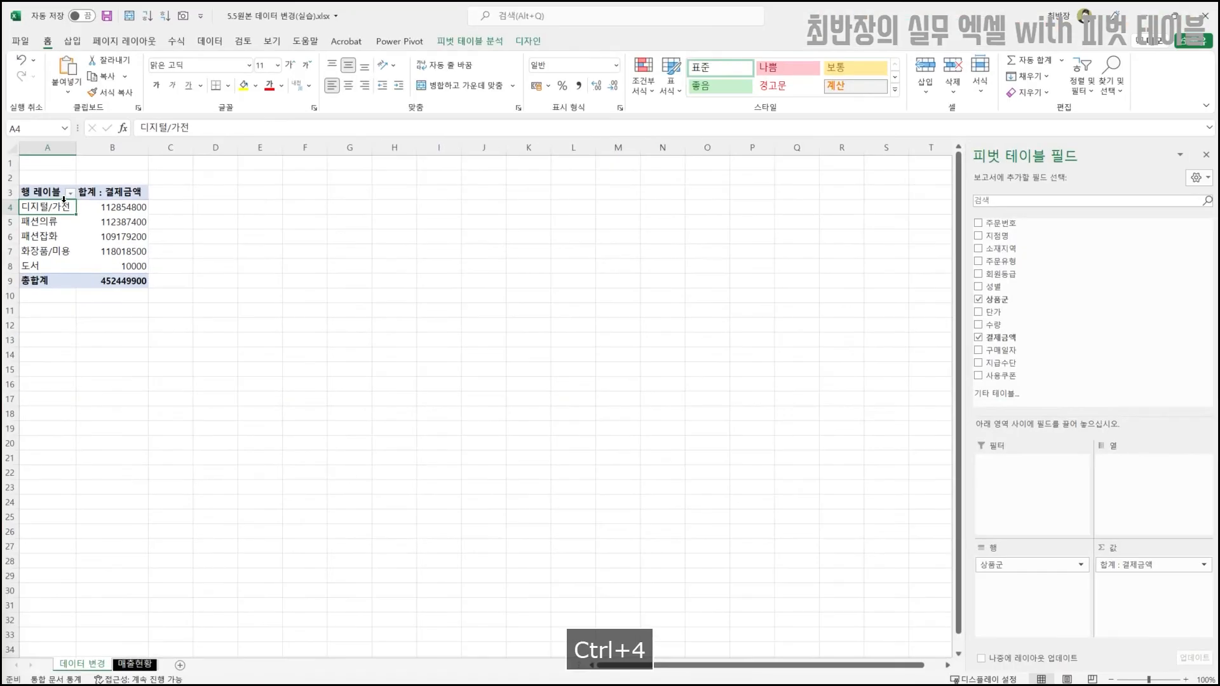
- Change the pivot table's data source range to 매출현황!$A$1:$M$3003
{"action": "left_click", "coordinate": [458, 41]}
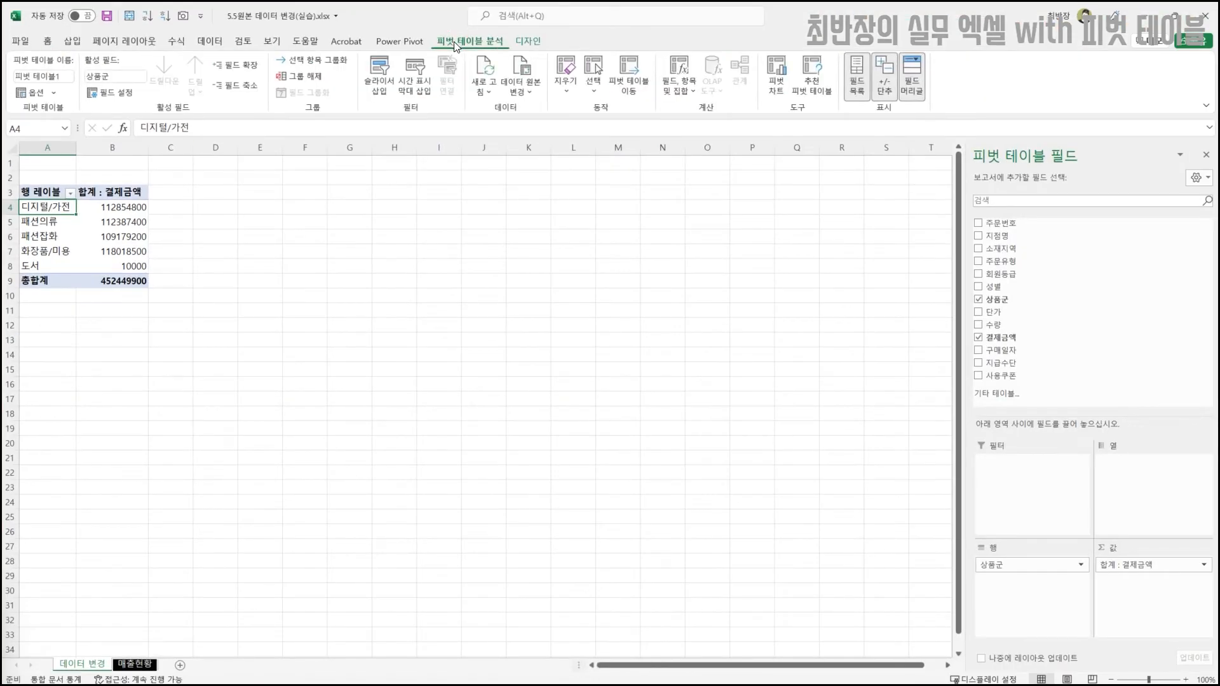
{"action": "left_click", "coordinate": [515, 75]}
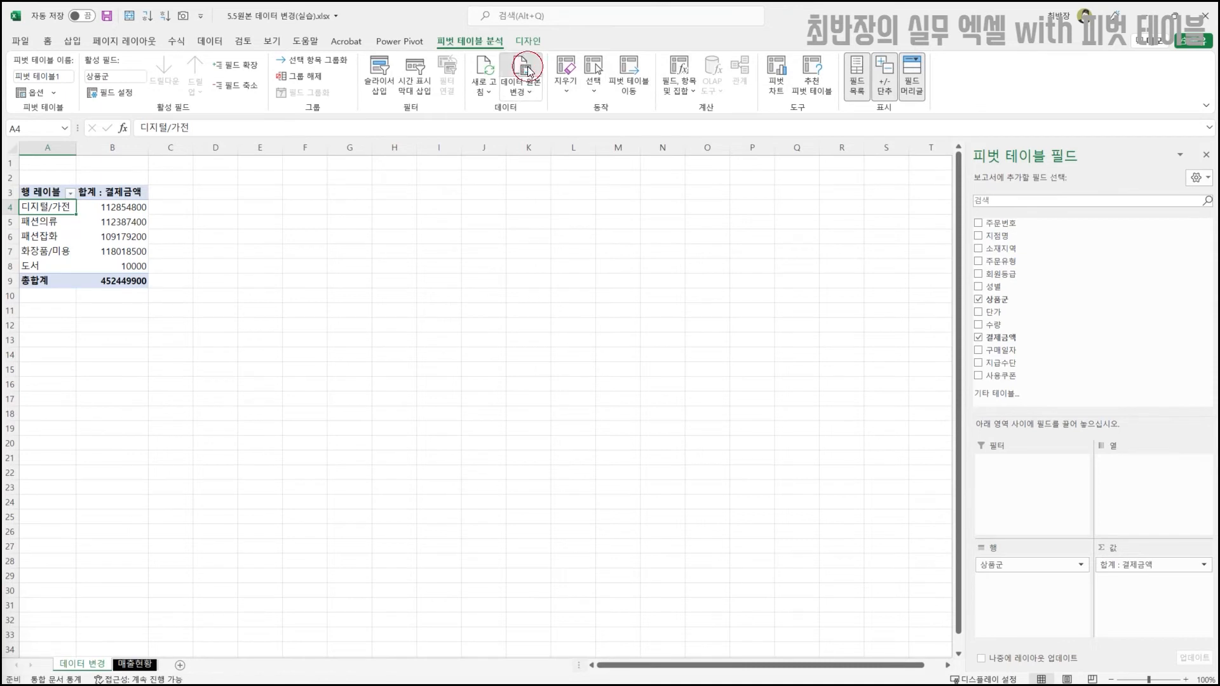
{"action": "left_click", "coordinate": [338, 272]}
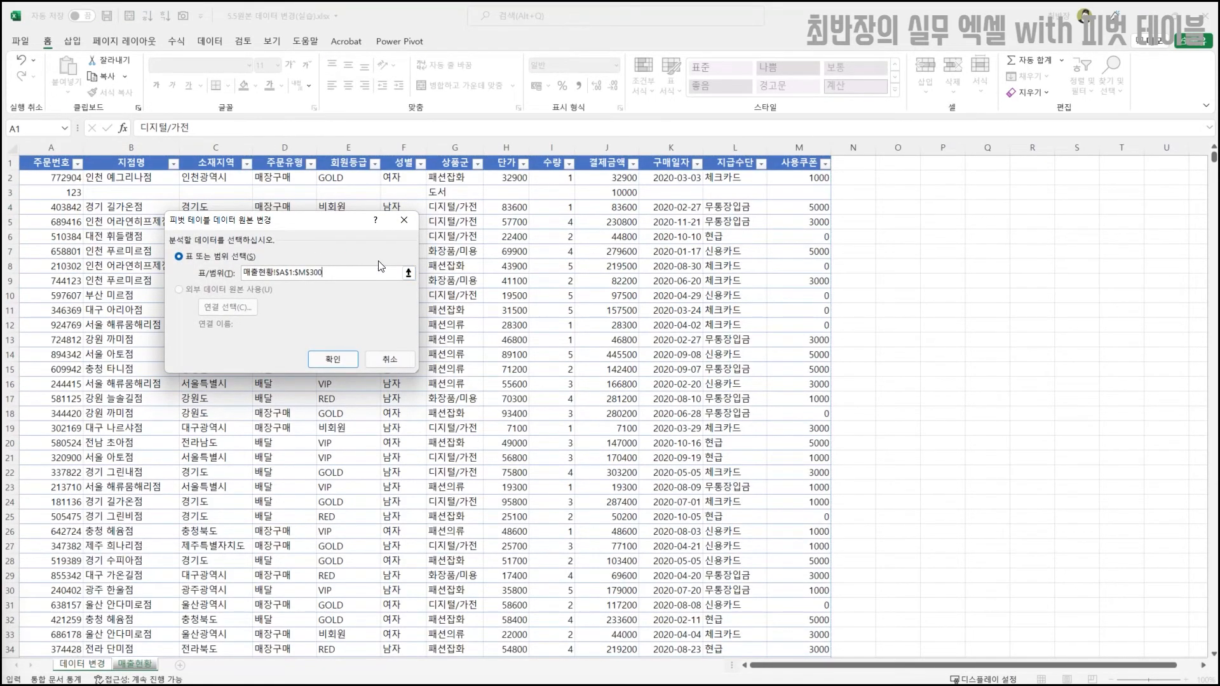
{"action": "left_click", "coordinate": [331, 360]}
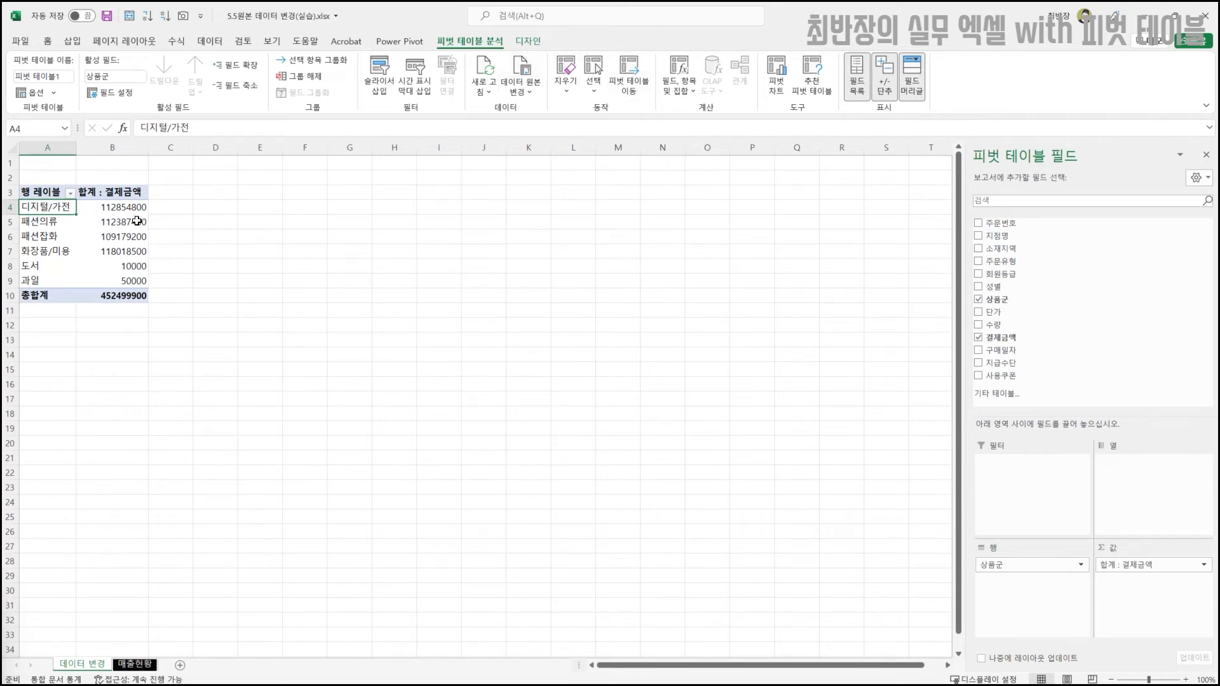
- Check the pivot table's source range in the Change Data Source dialog and leave it without changes
{"action": "left_click", "coordinate": [523, 65]}
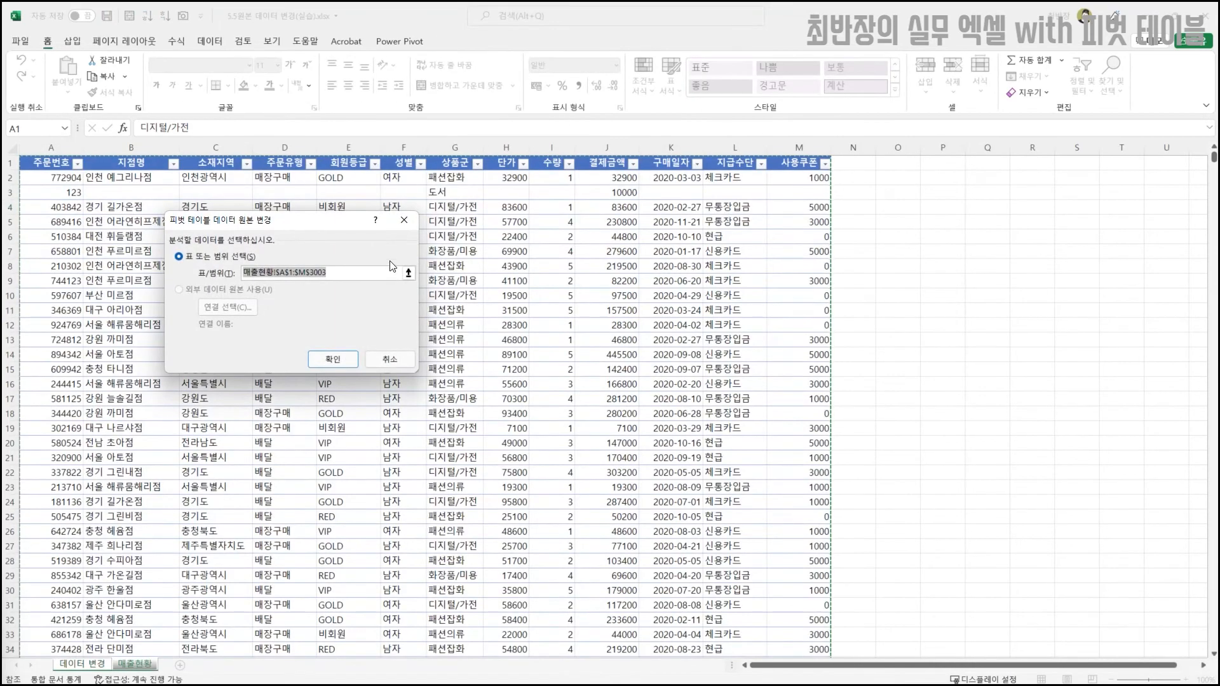
{"action": "left_click", "coordinate": [387, 355]}
{"action": "left_click", "coordinate": [359, 344]}
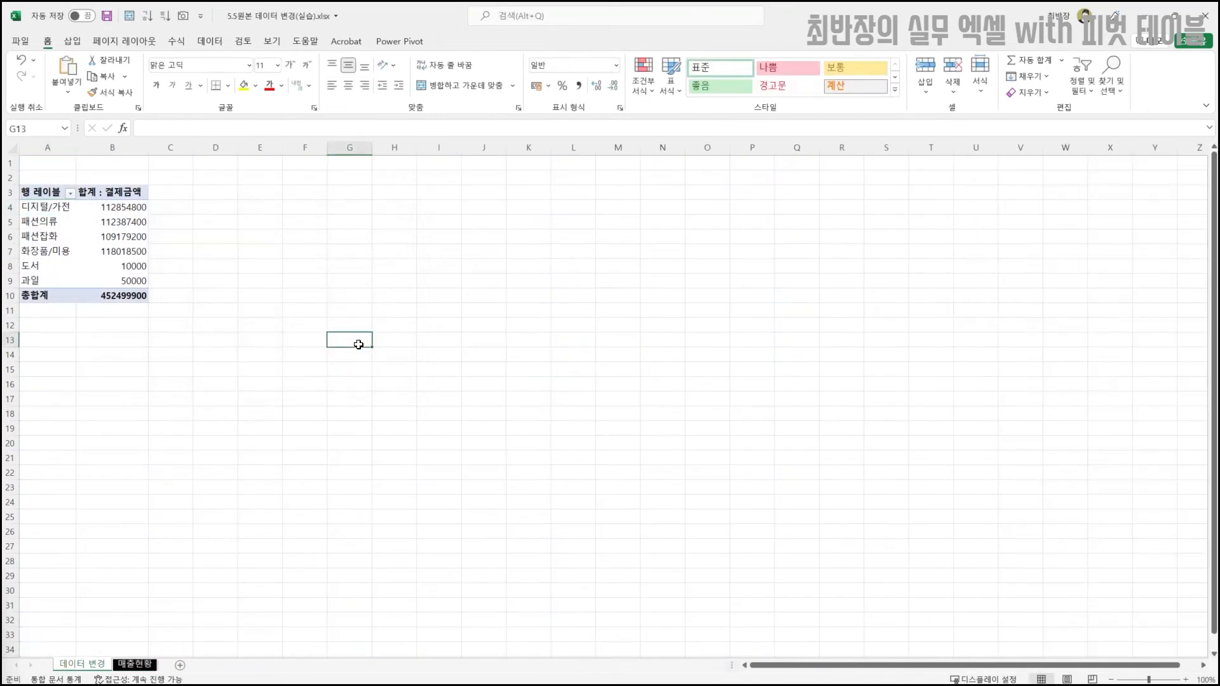
- Compare the pivot table's 과일 amount with the 과일 record in row 3003 below the data on the 매출현황 sheet
{"action": "left_click", "coordinate": [124, 280]}
{"action": "left_click", "coordinate": [149, 663]}
{"action": "key", "text": "ctrl+End"}
{"action": "left_click", "coordinate": [812, 469]}
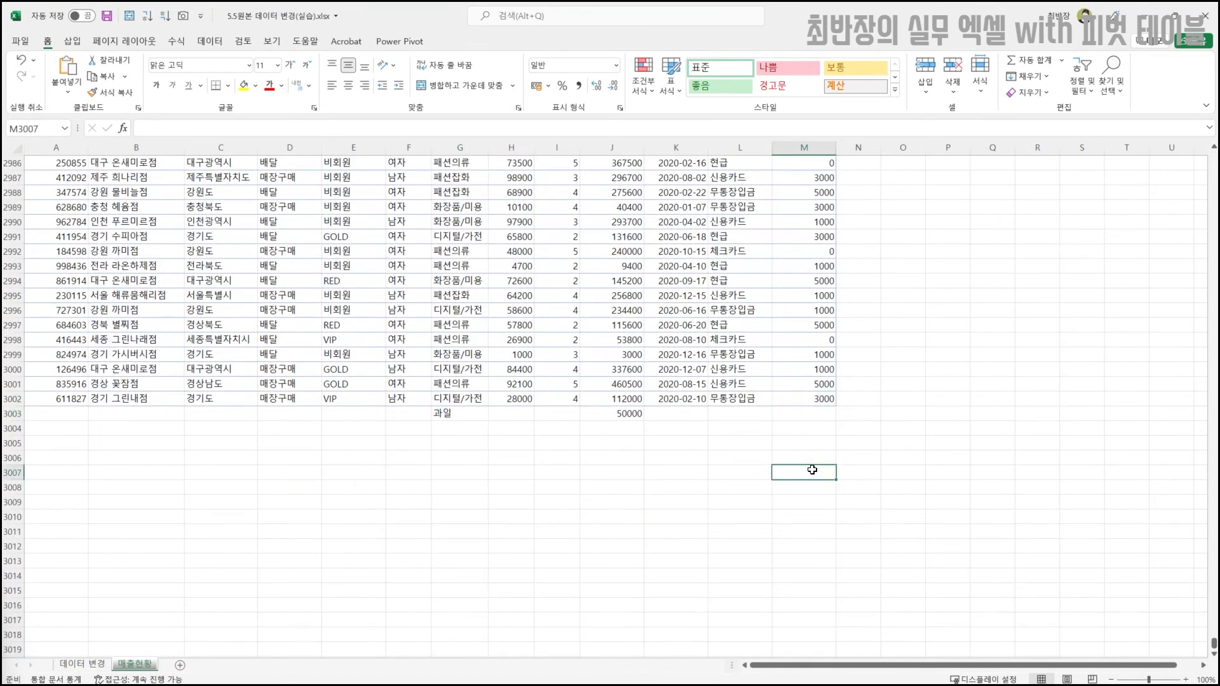
{"action": "key", "text": "ctrl+2"}
{"action": "left_click_drag", "start_coordinate": [841, 407], "coordinate": [36, 177]}
{"action": "mouse_move", "coordinate": [367, 419]}
{"action": "left_mouse_down"}
{"action": "mouse_move", "coordinate": [422, 415]}
{"action": "mouse_move", "coordinate": [412, 425]}
{"action": "left_mouse_up"}
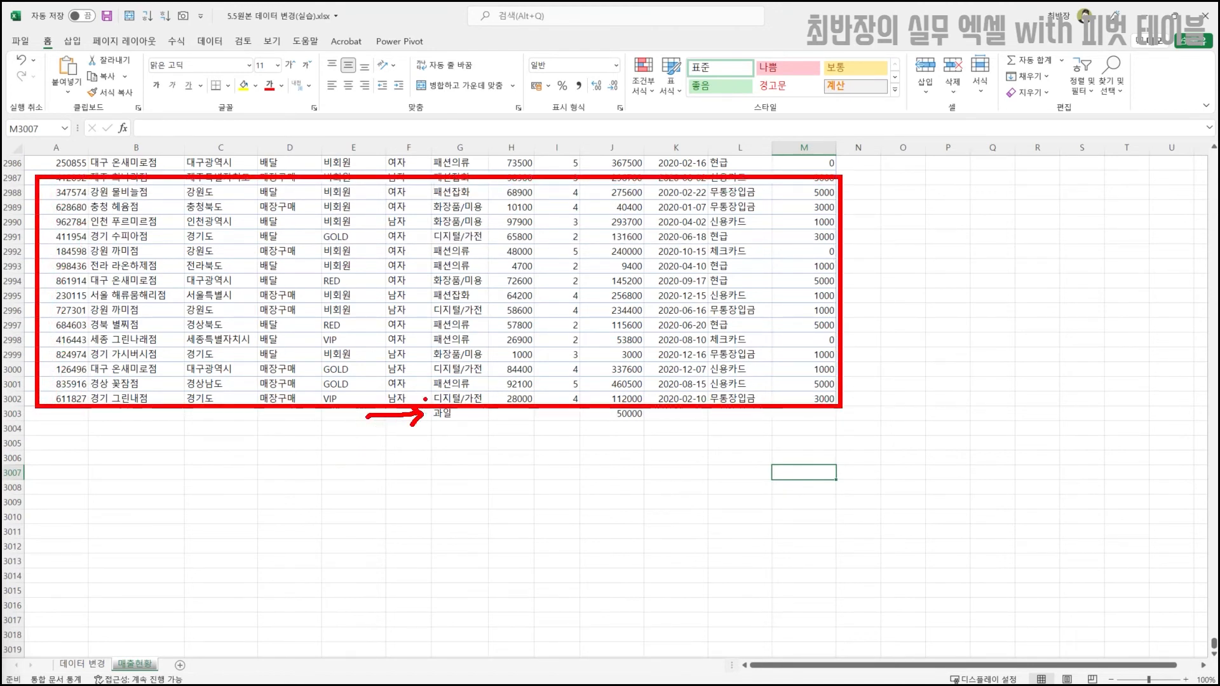
{"action": "key", "text": "Escape"}
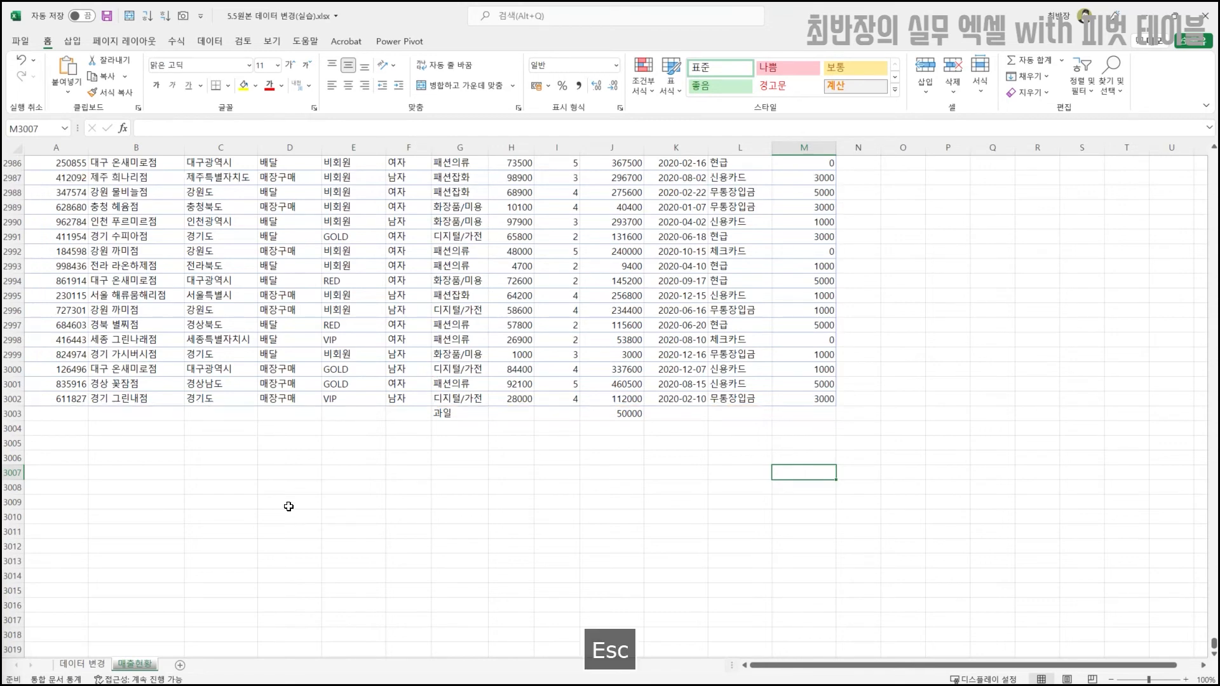
- Return to the 데이터 변경 sheet and review the pivot table's Change Data Source settings without editing the range
{"action": "left_click", "coordinate": [104, 665]}
{"action": "left_click", "coordinate": [470, 41]}
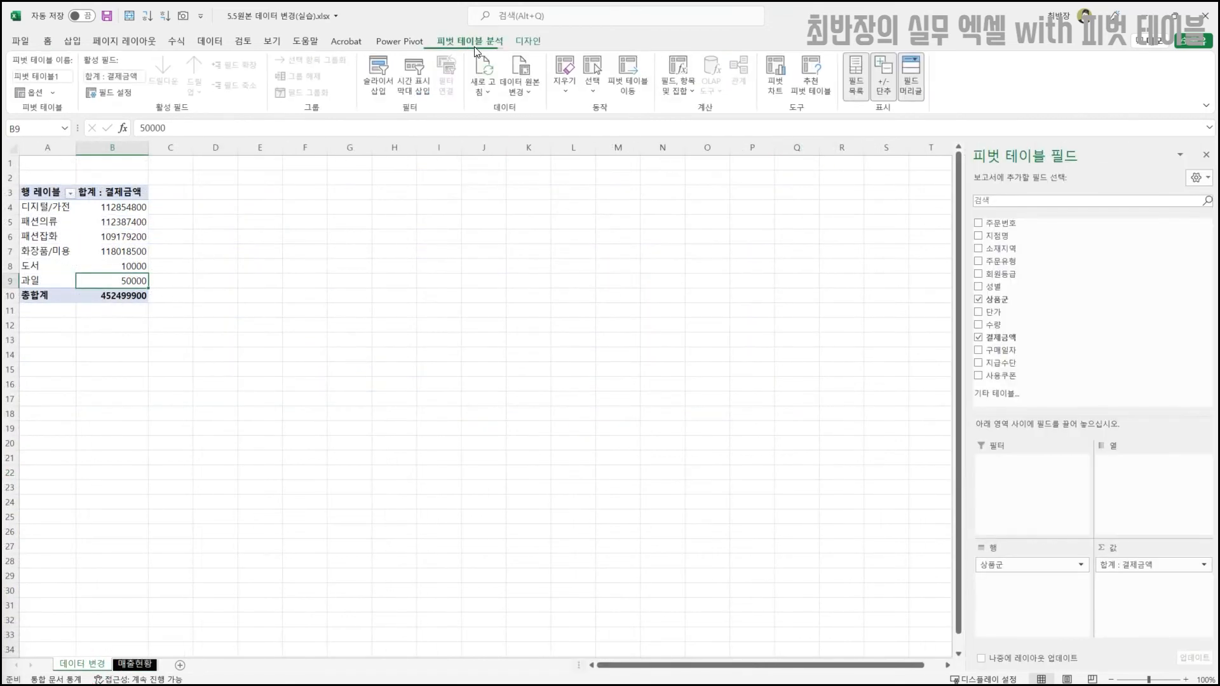
{"action": "left_click", "coordinate": [523, 66]}
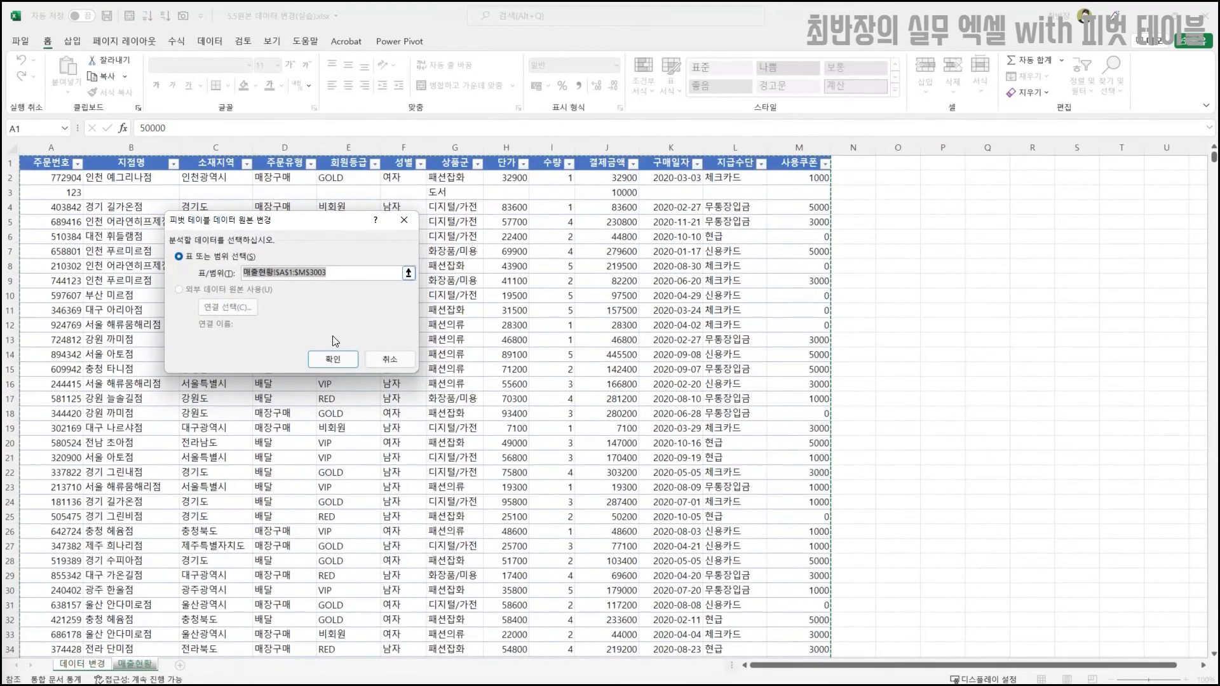
{"action": "key", "text": "Escape"}
{"action": "left_click", "coordinate": [70, 193]}
{"action": "left_click", "coordinate": [470, 41]}
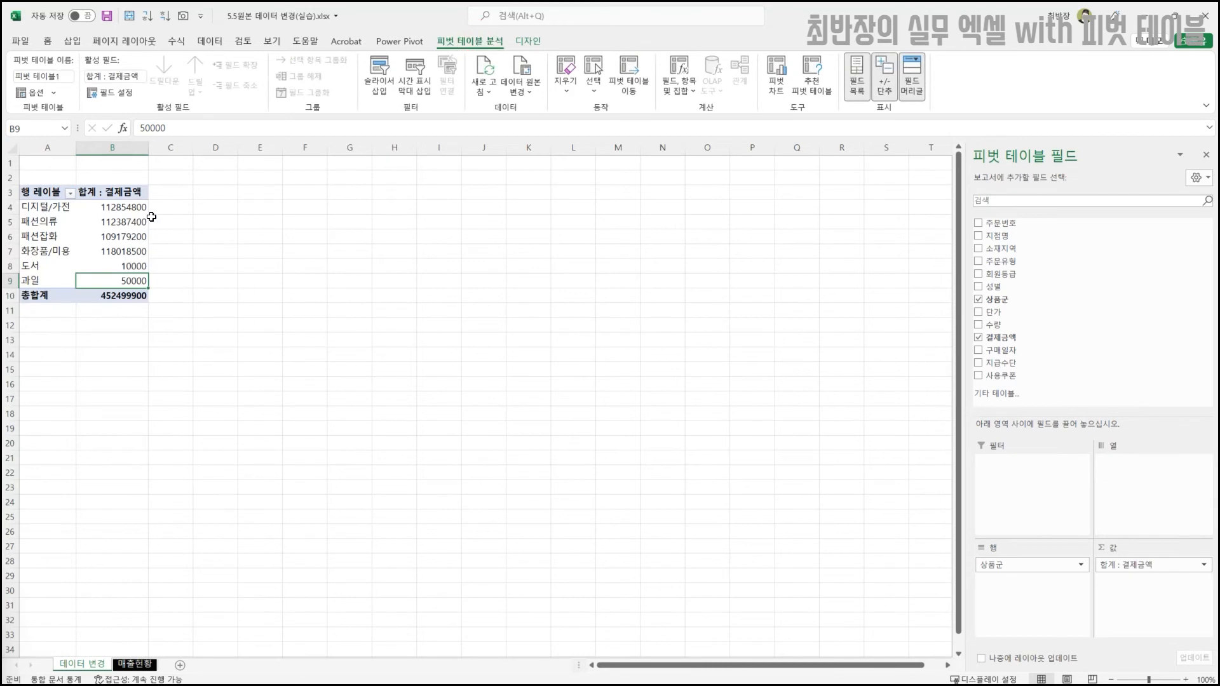
{"action": "left_click", "coordinate": [520, 73]}
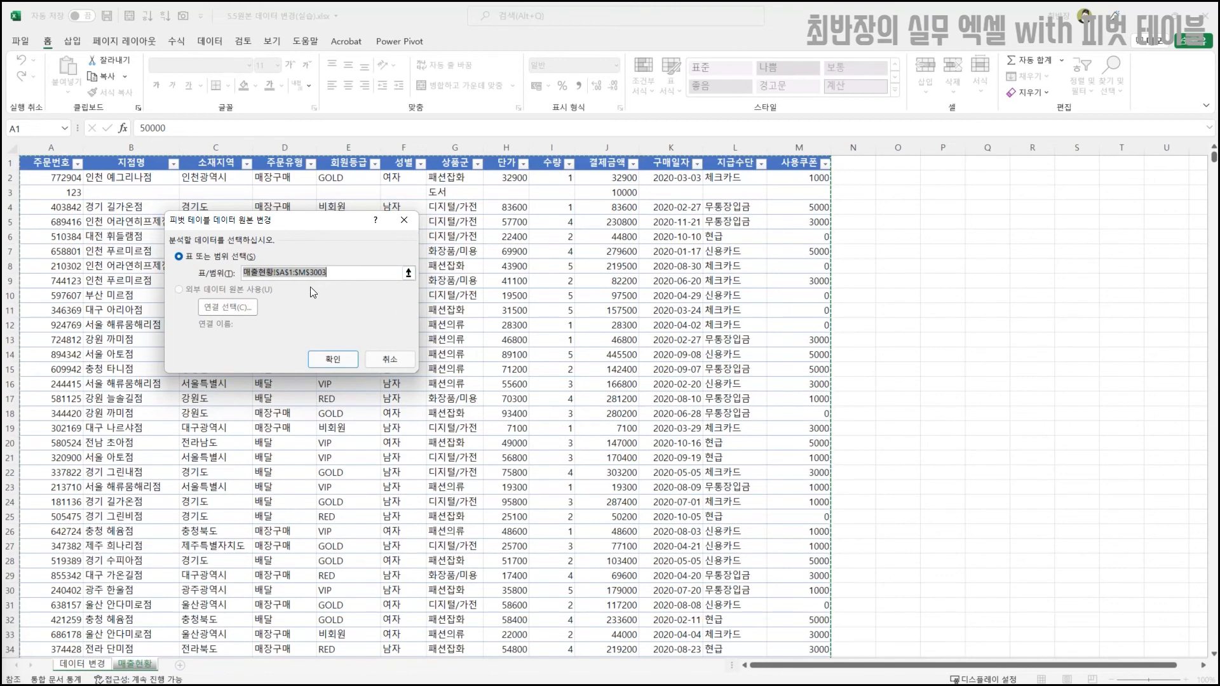
{"action": "left_click", "coordinate": [395, 354]}
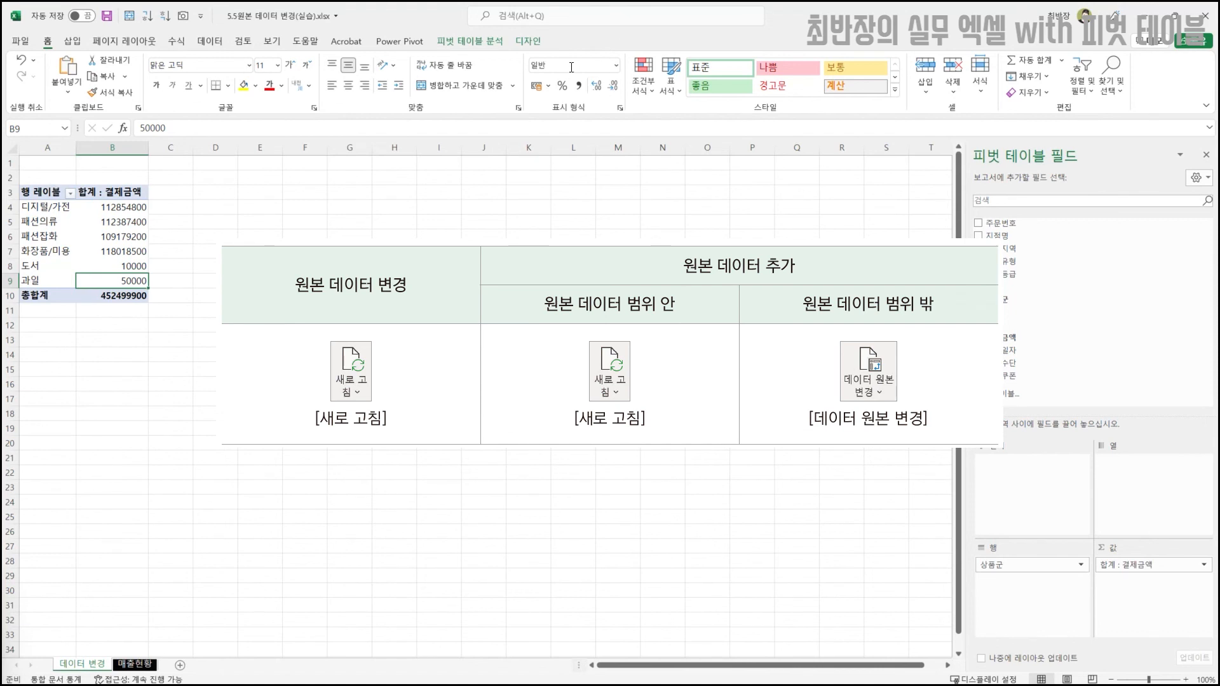
{"action": "left_click", "coordinate": [470, 42]}
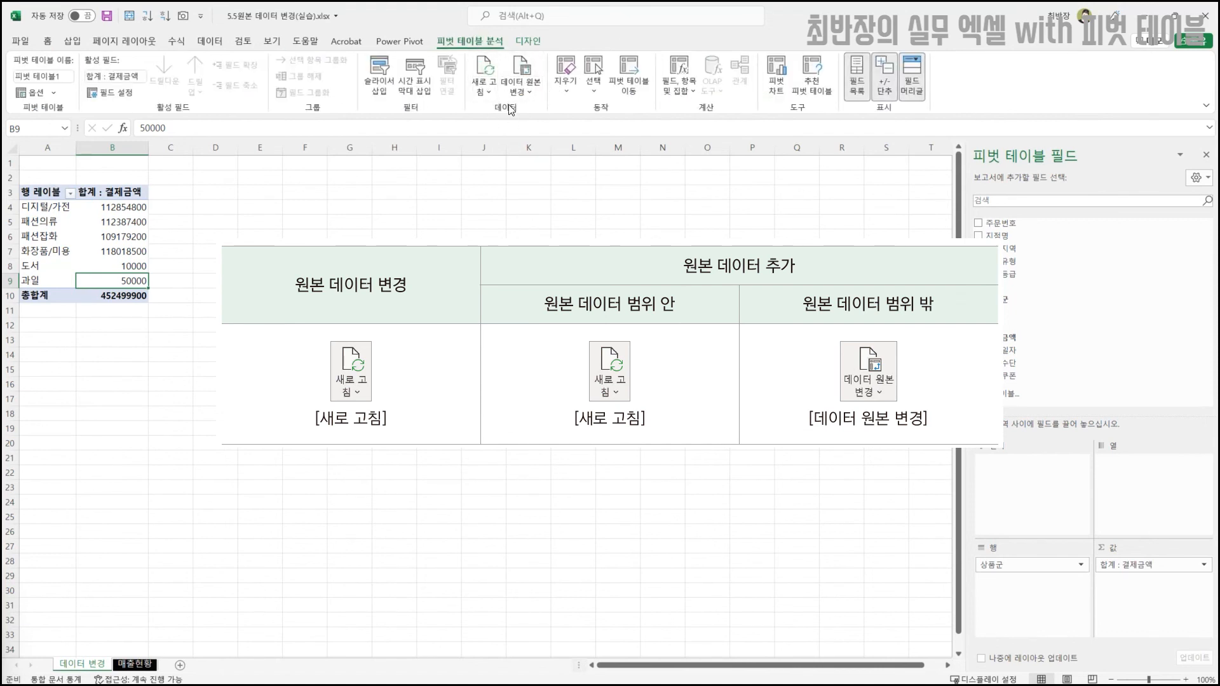